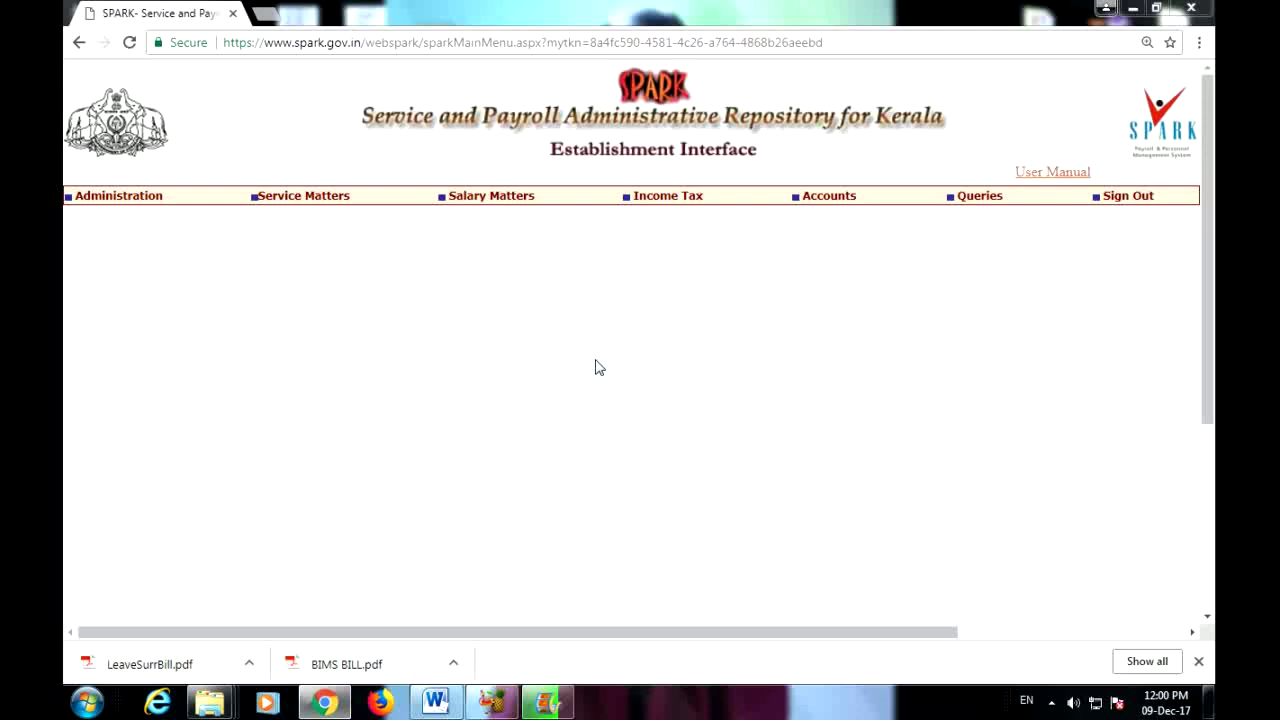
Step: Load the Est. Bill Types table for DDO 193 and review its bill codes, CB to SD
mouse_move(481, 197)
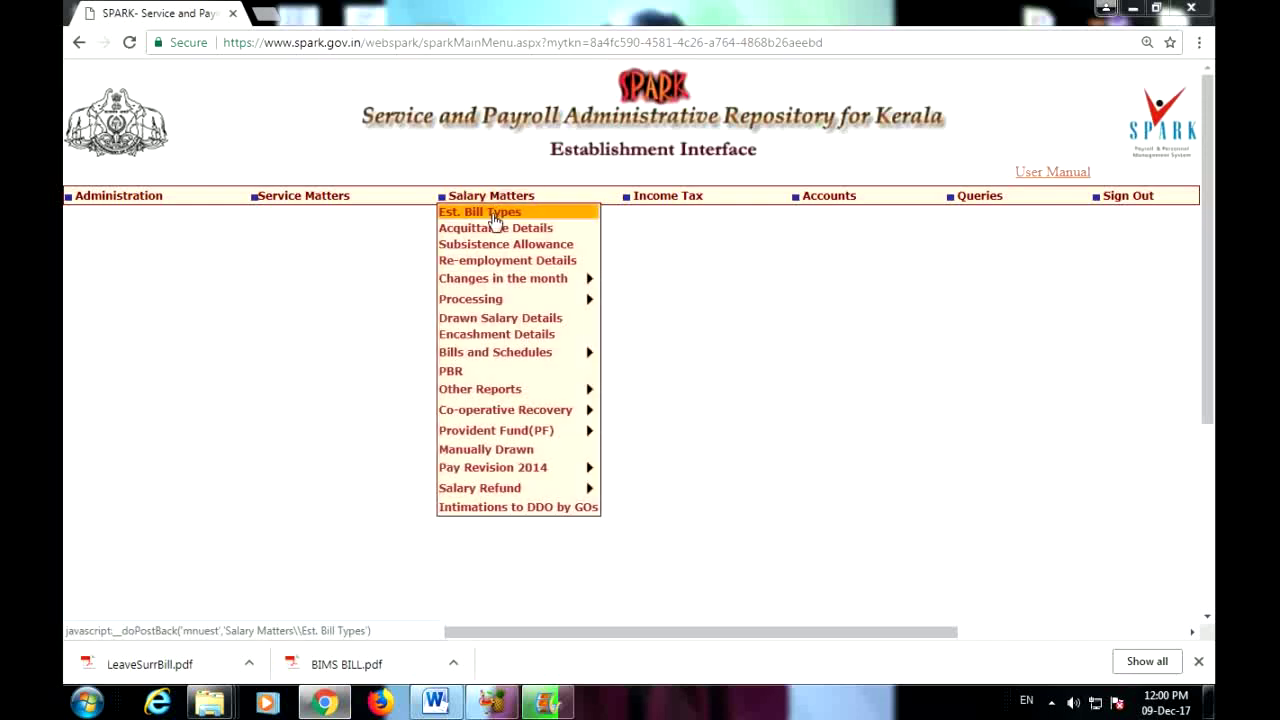
left_click(494, 212)
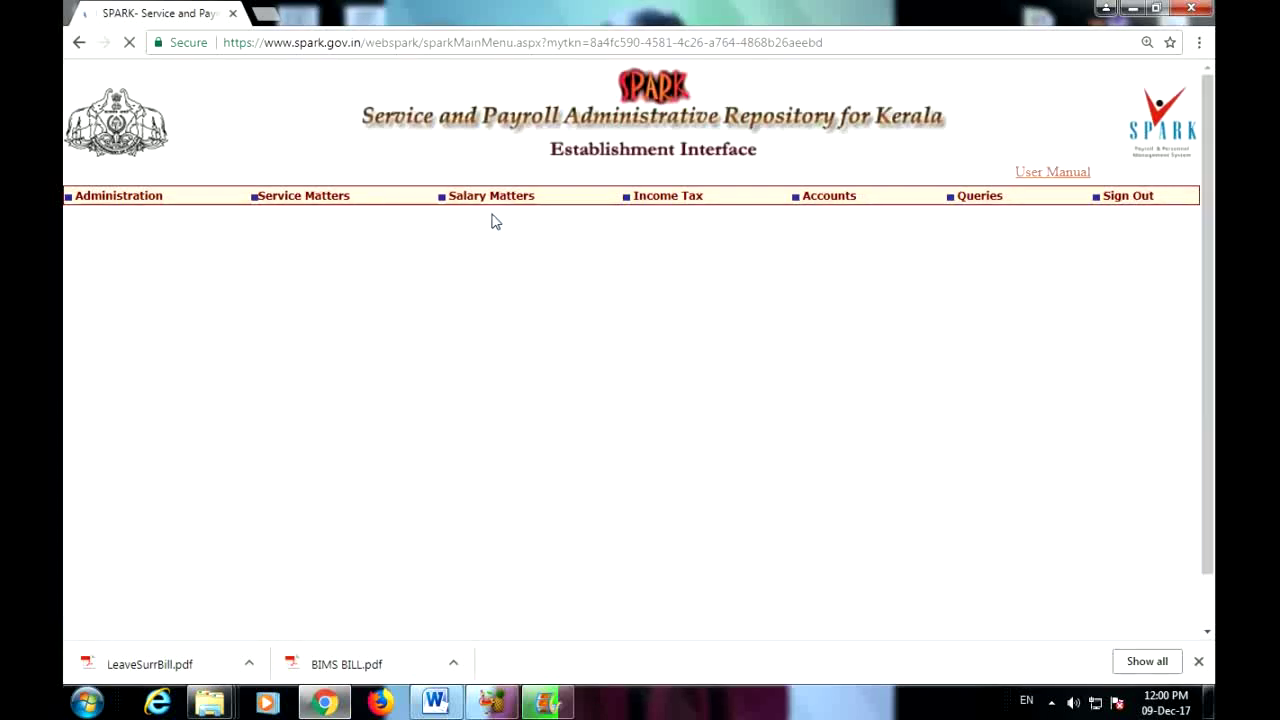
left_click(258, 387)
left_click(246, 404)
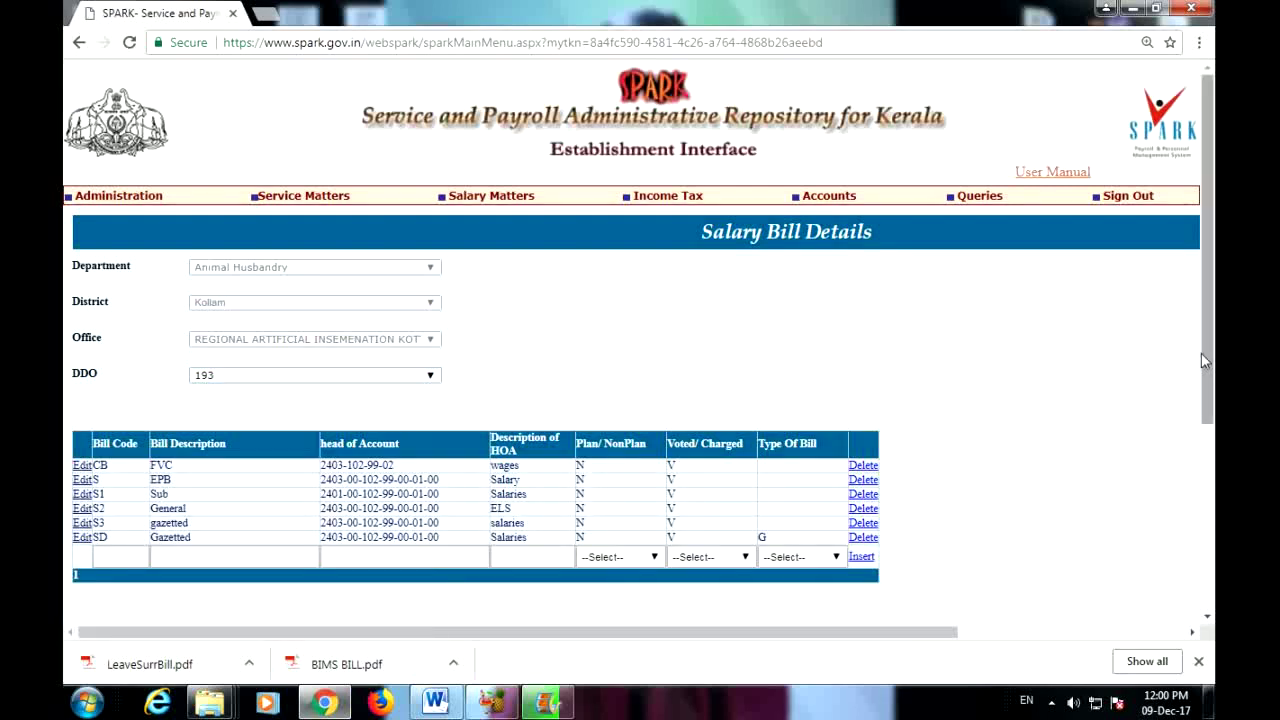
scroll(1204, 360, "down", 1)
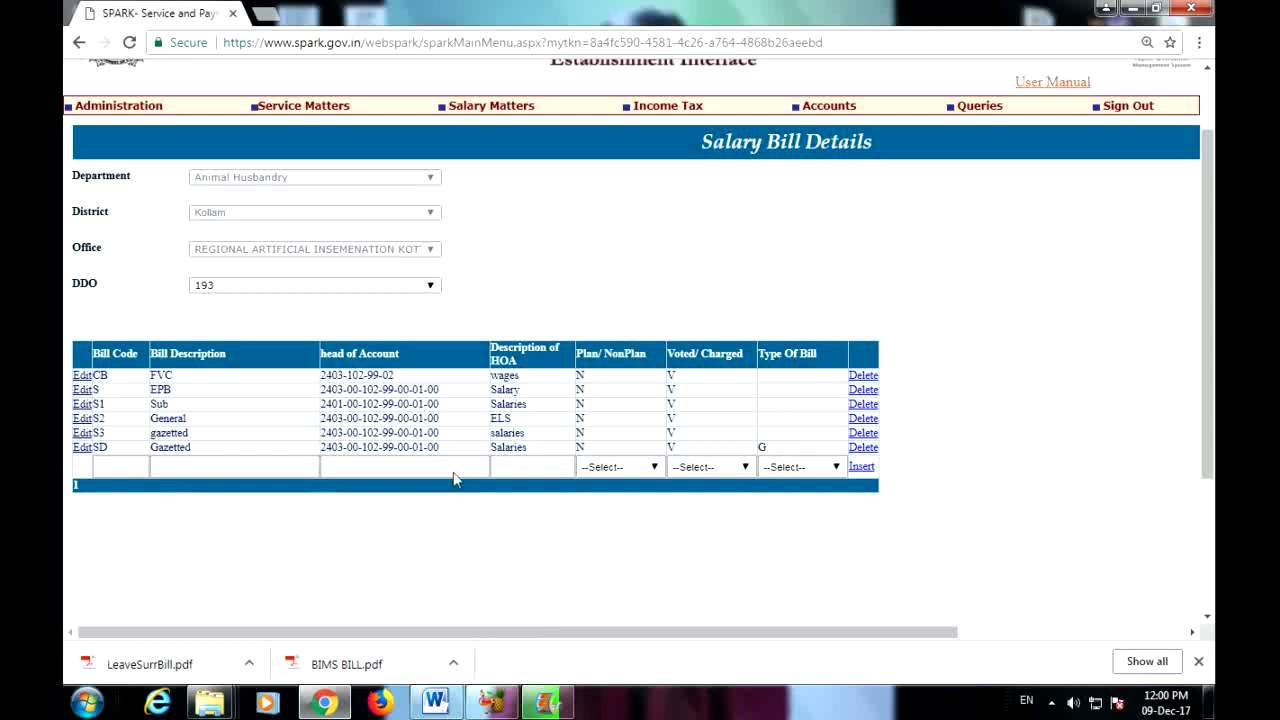
left_click(105, 466)
mouse_move(491, 110)
mouse_move(310, 108)
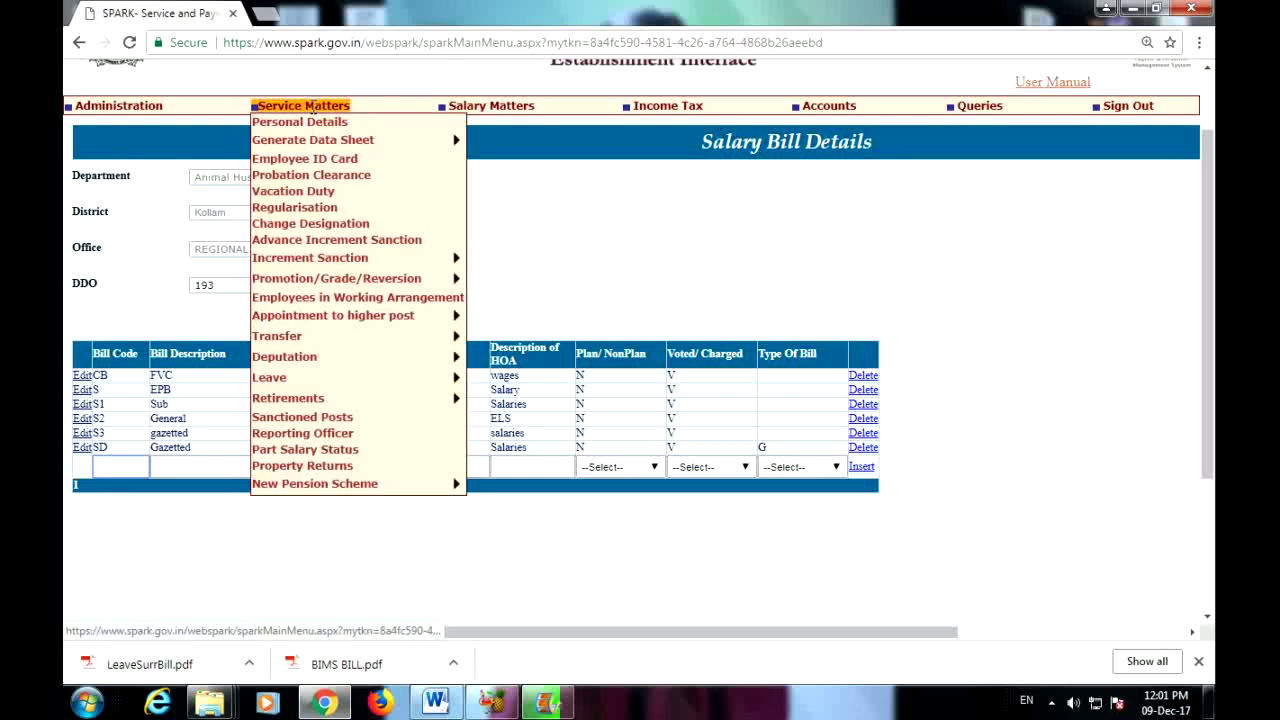
Step: In Personal Details, clear the form and look up the employee by their PEN
left_click(310, 124)
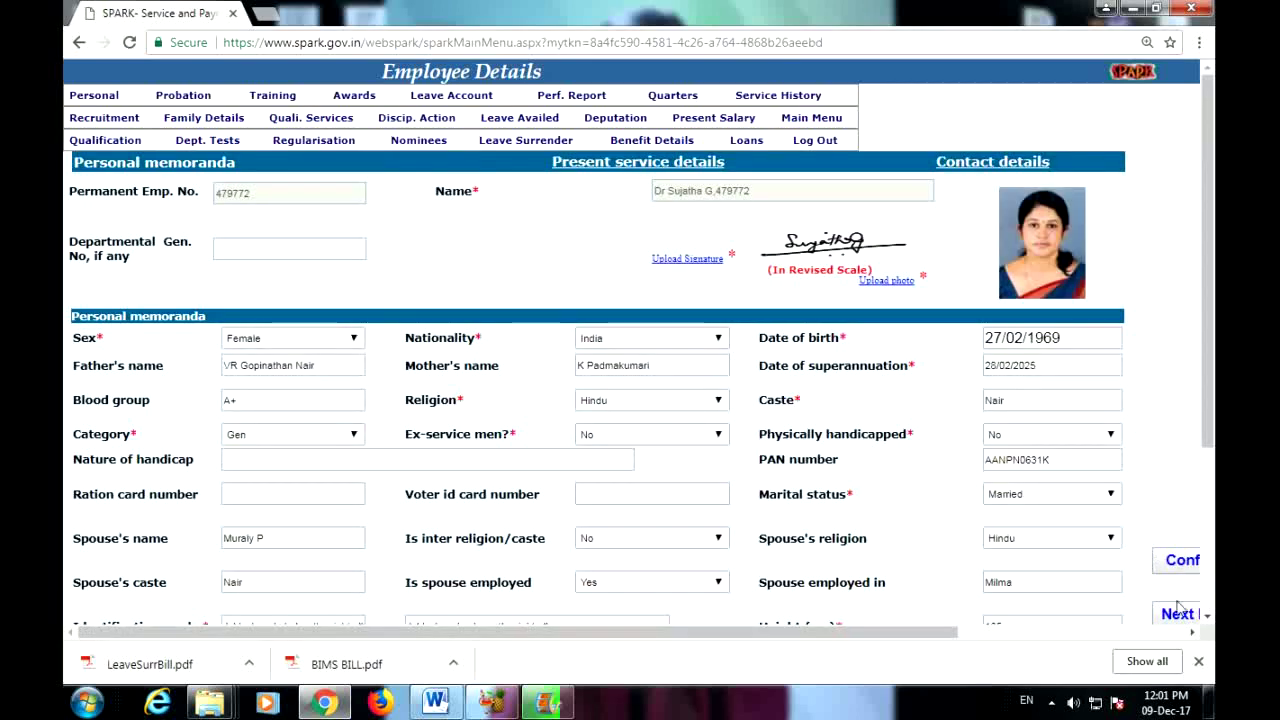
left_click(1178, 613)
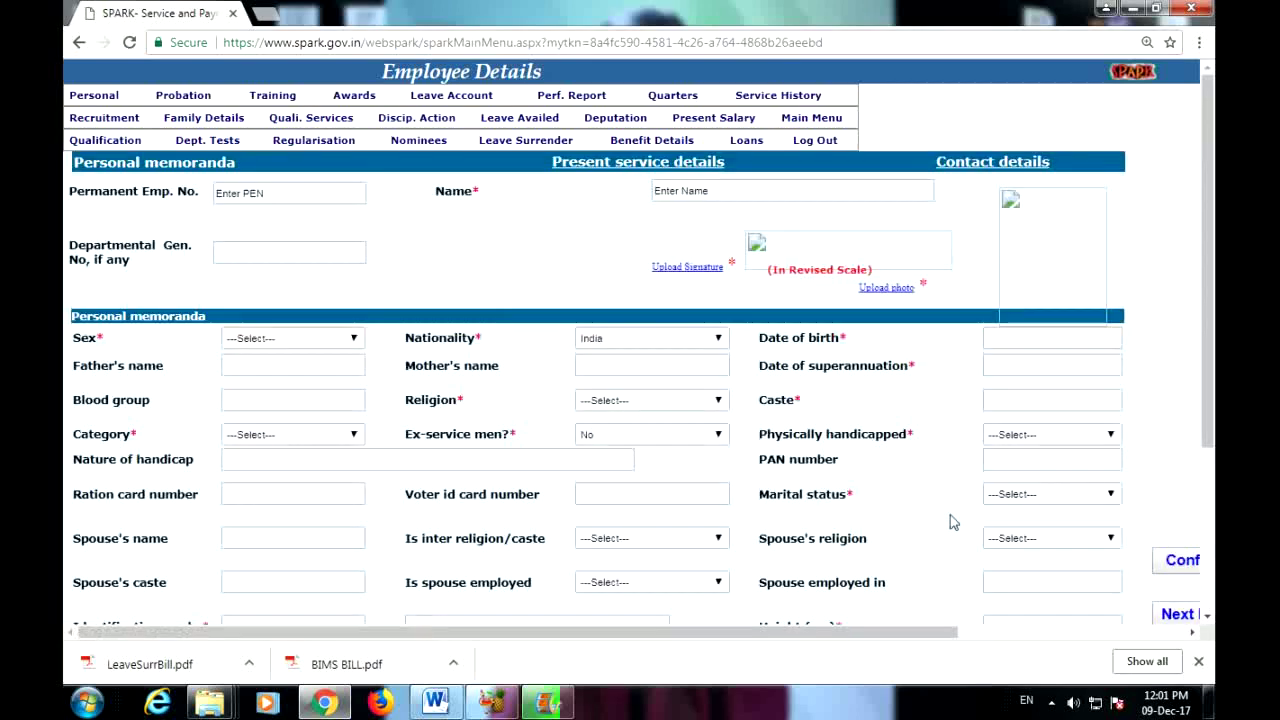
left_click(266, 198)
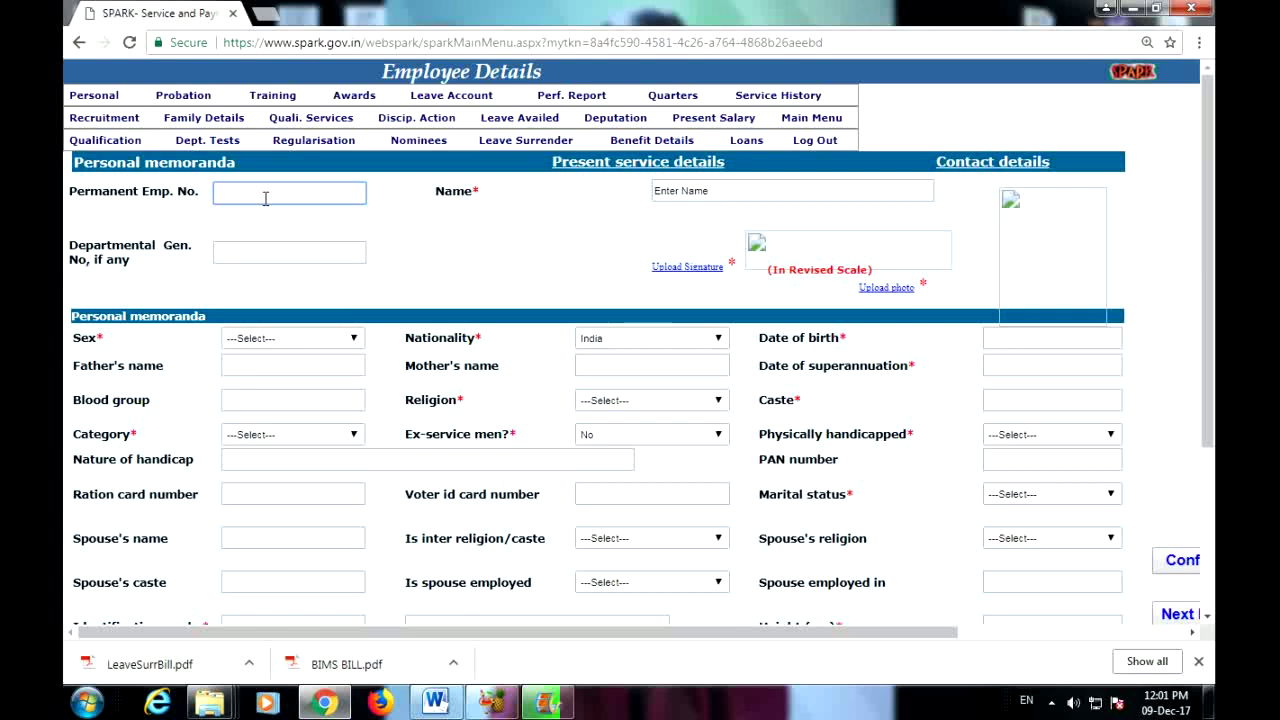
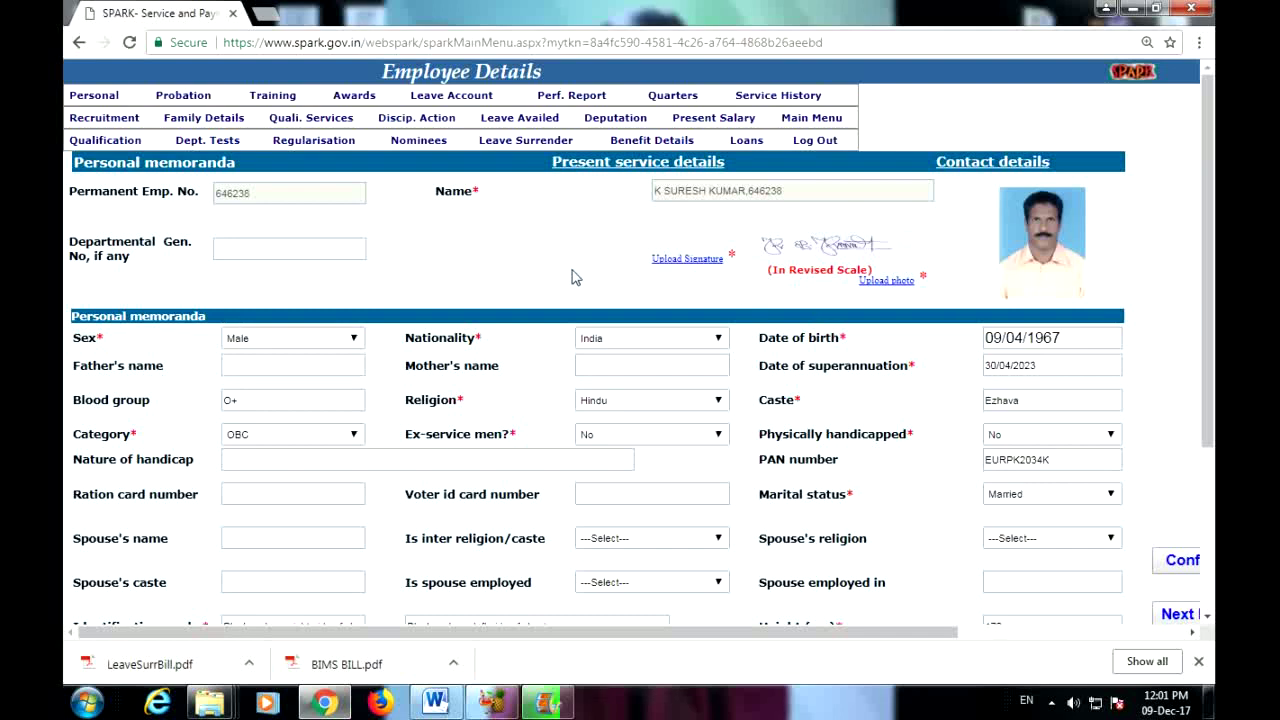
Step: Show the employee's Present Salary, dismiss the retirement notice, and check basic pay 24600 and bill type
left_click(709, 120)
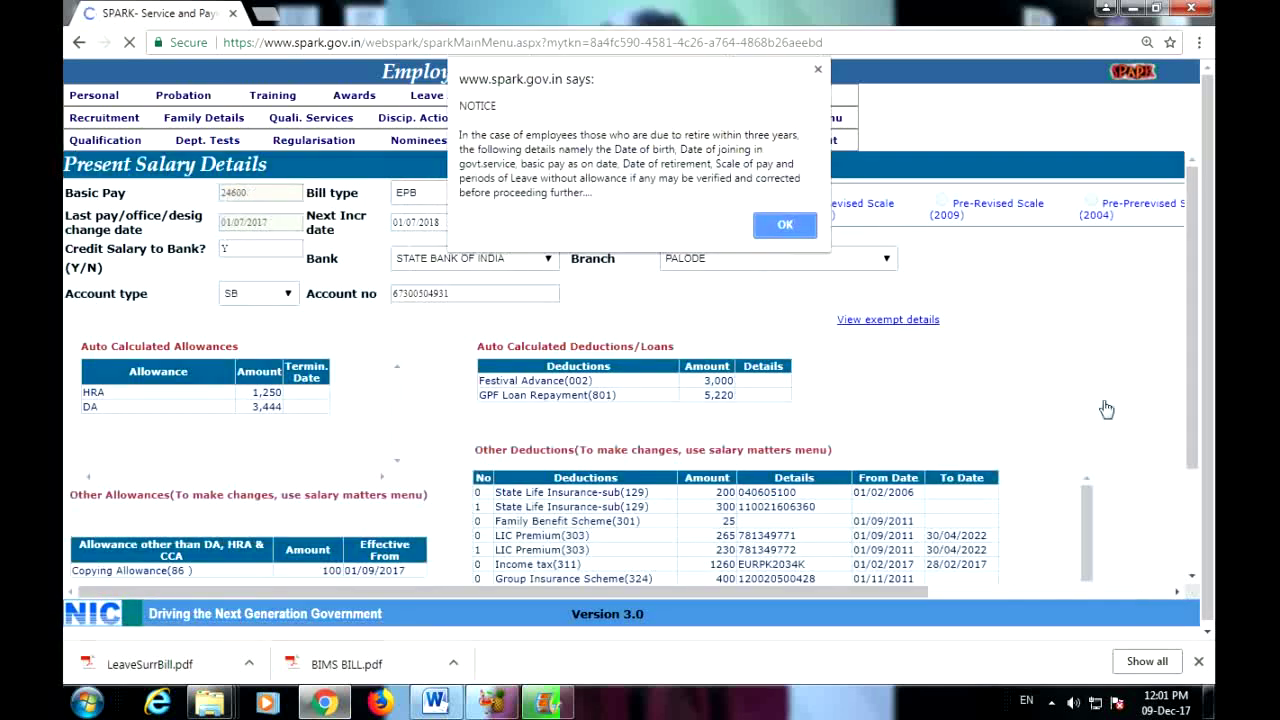
left_click(787, 217)
key("Return")
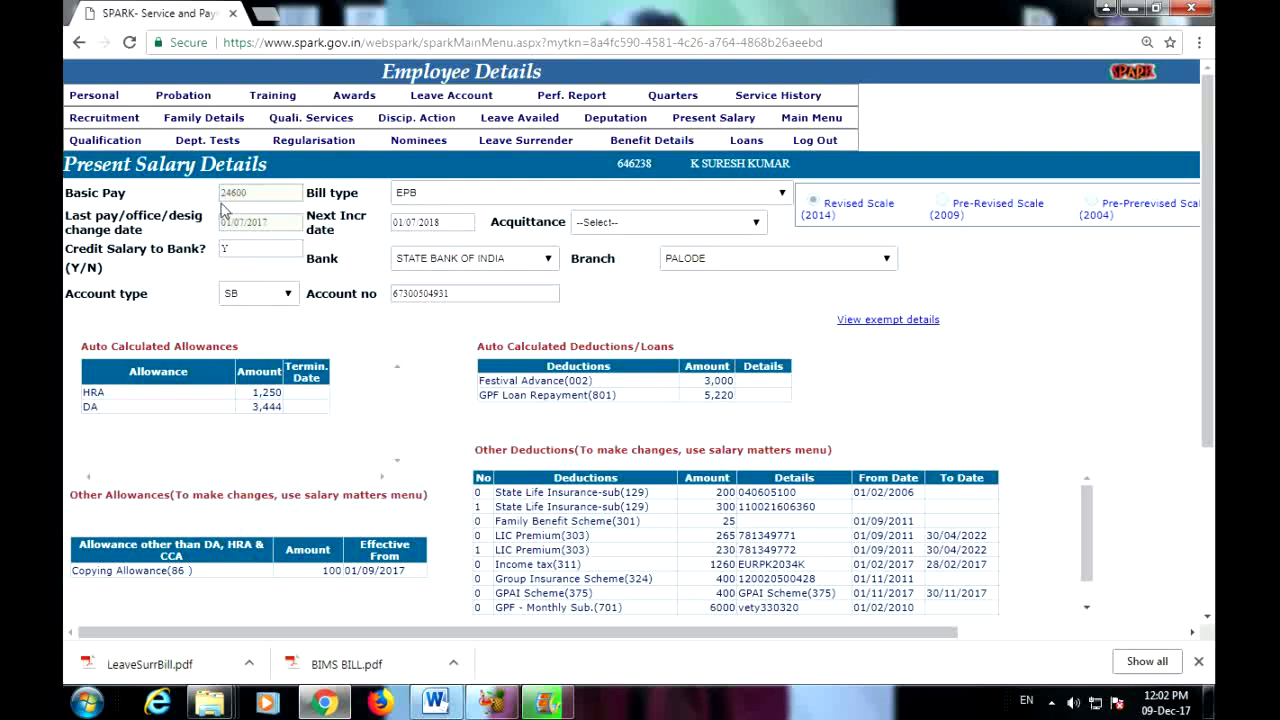
left_click_drag(222, 200, 260, 202)
left_click(781, 195)
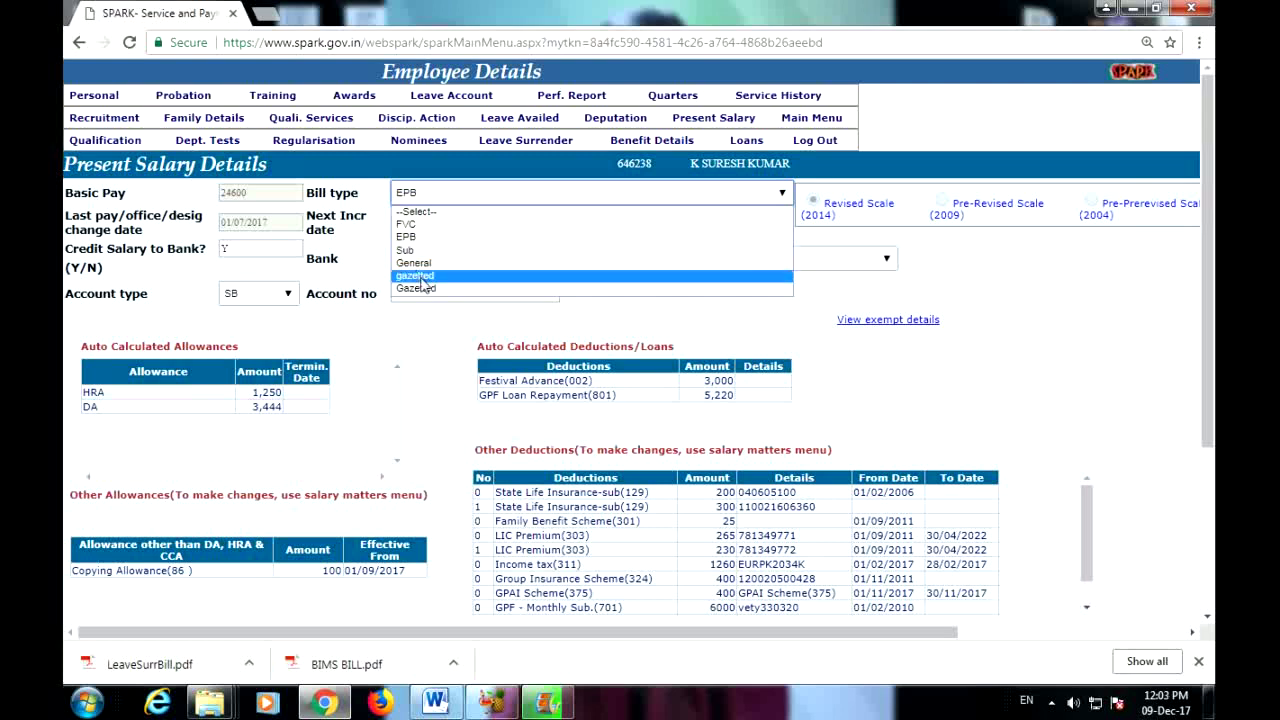
Step: Keep bill type EPB, change Credit Salary to Bank from Y to N, and review the totals
left_click(460, 238)
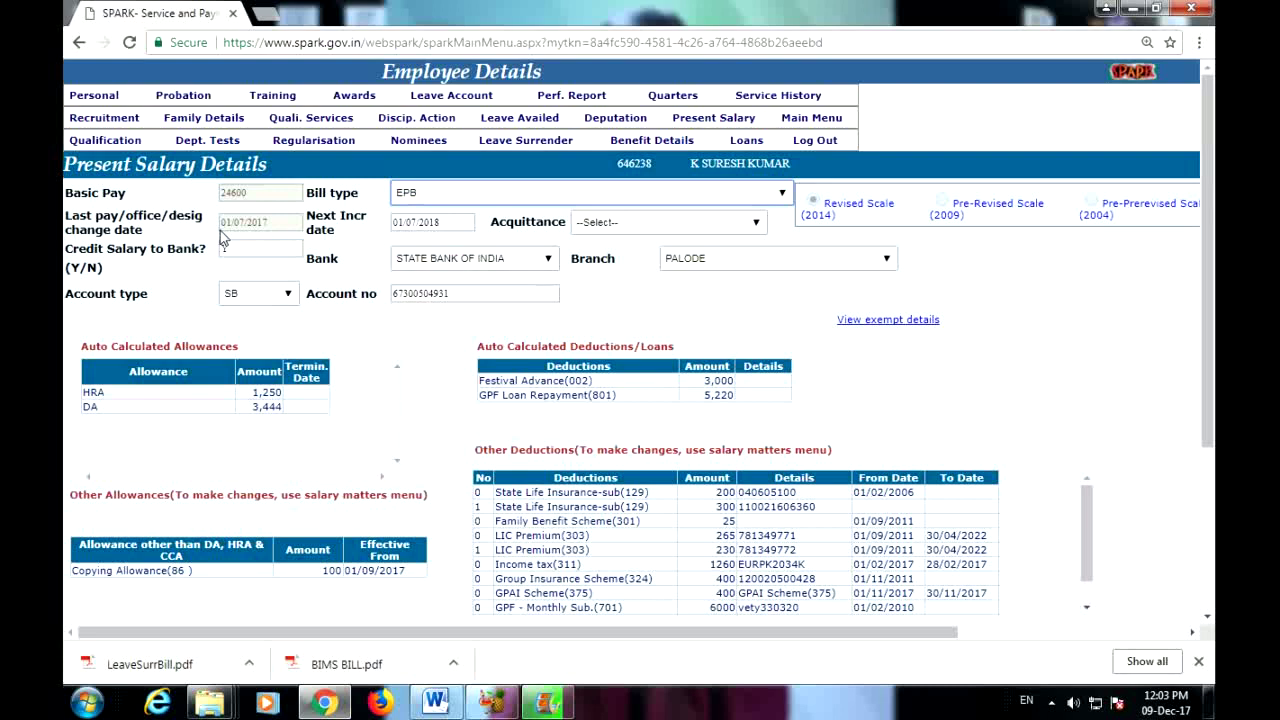
type("Y")
left_click_drag(396, 227, 464, 223)
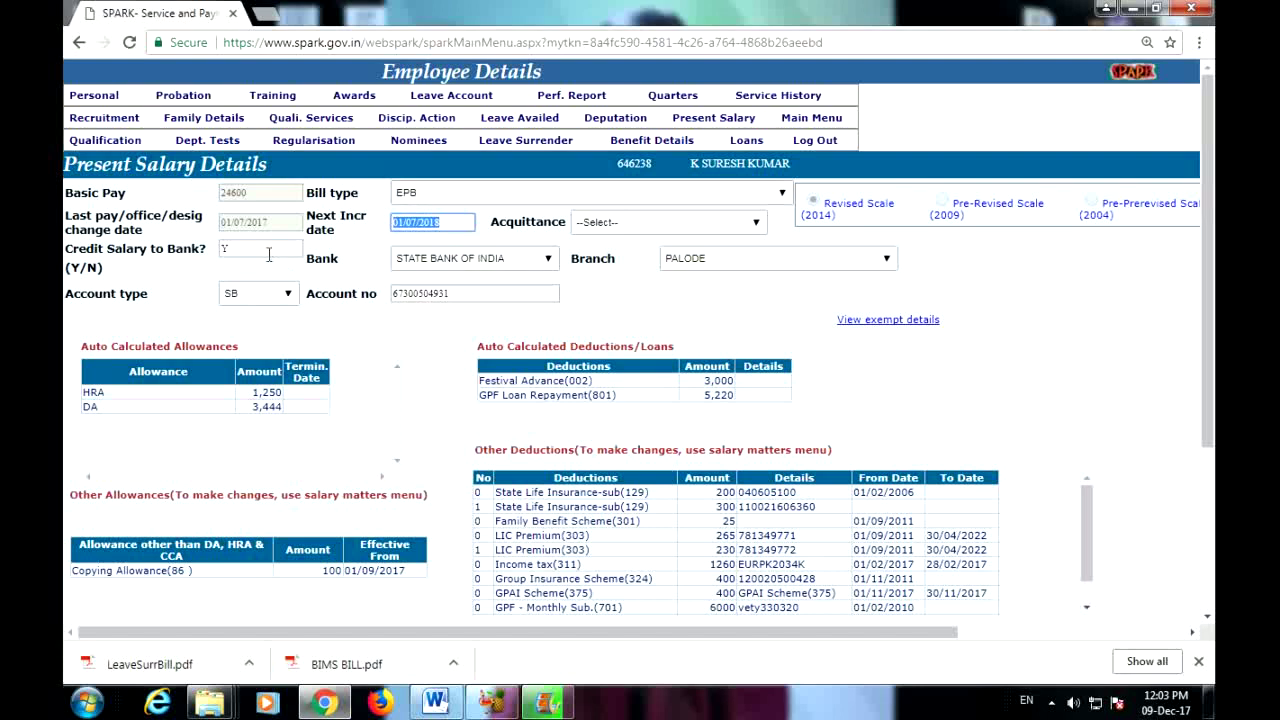
left_click_drag(264, 249, 236, 249)
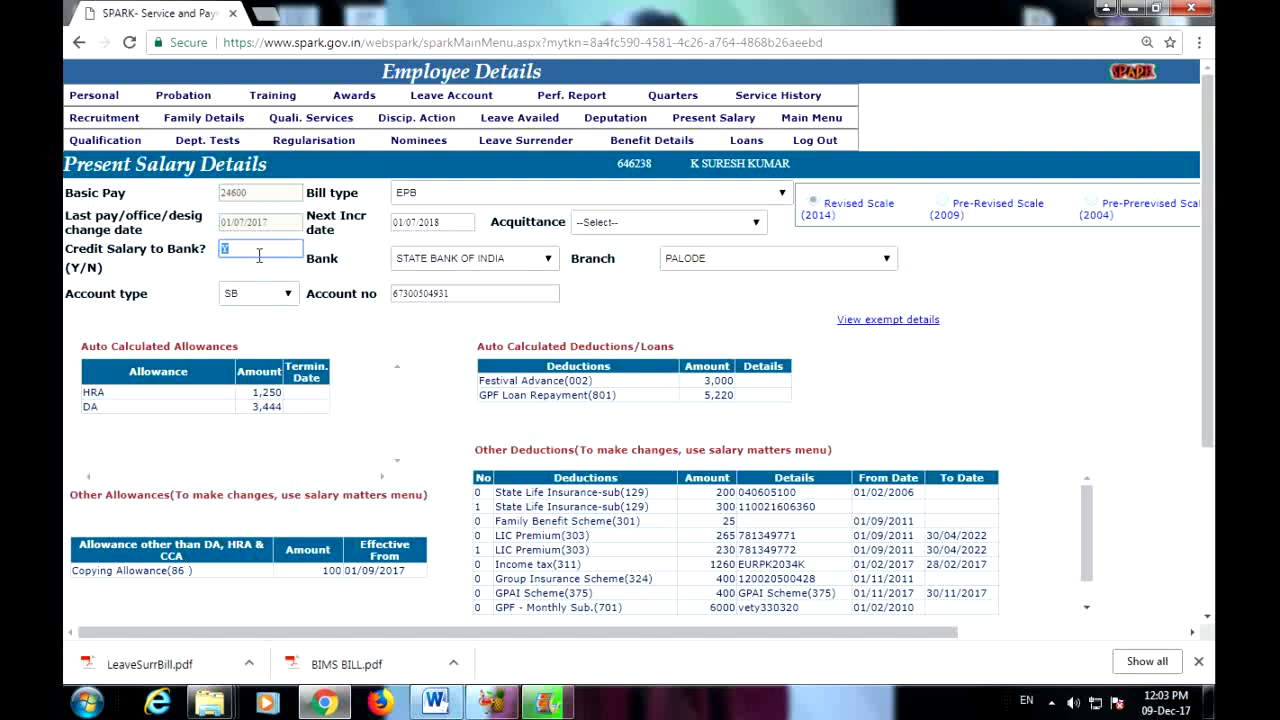
type("N")
scroll(862, 431, "down", 3)
scroll(645, 376, "up", 3)
scroll(846, 520, "down", 5)
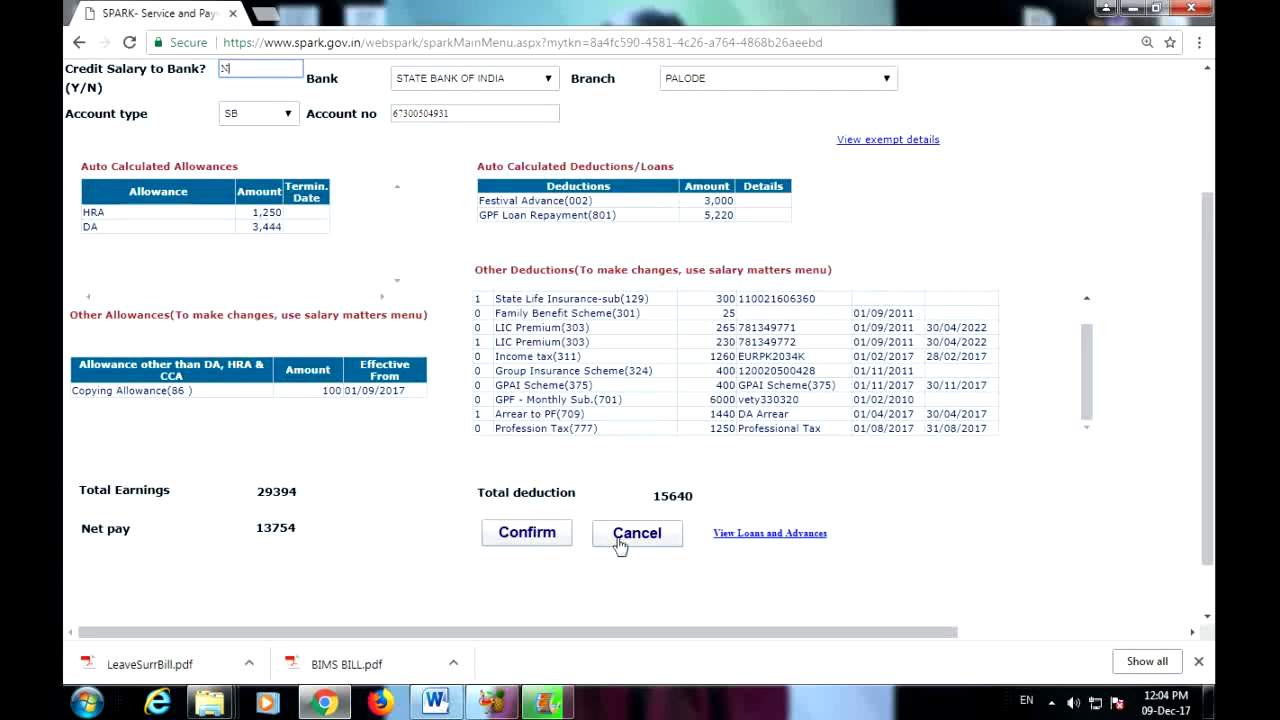
scroll(1018, 410, "up", 6)
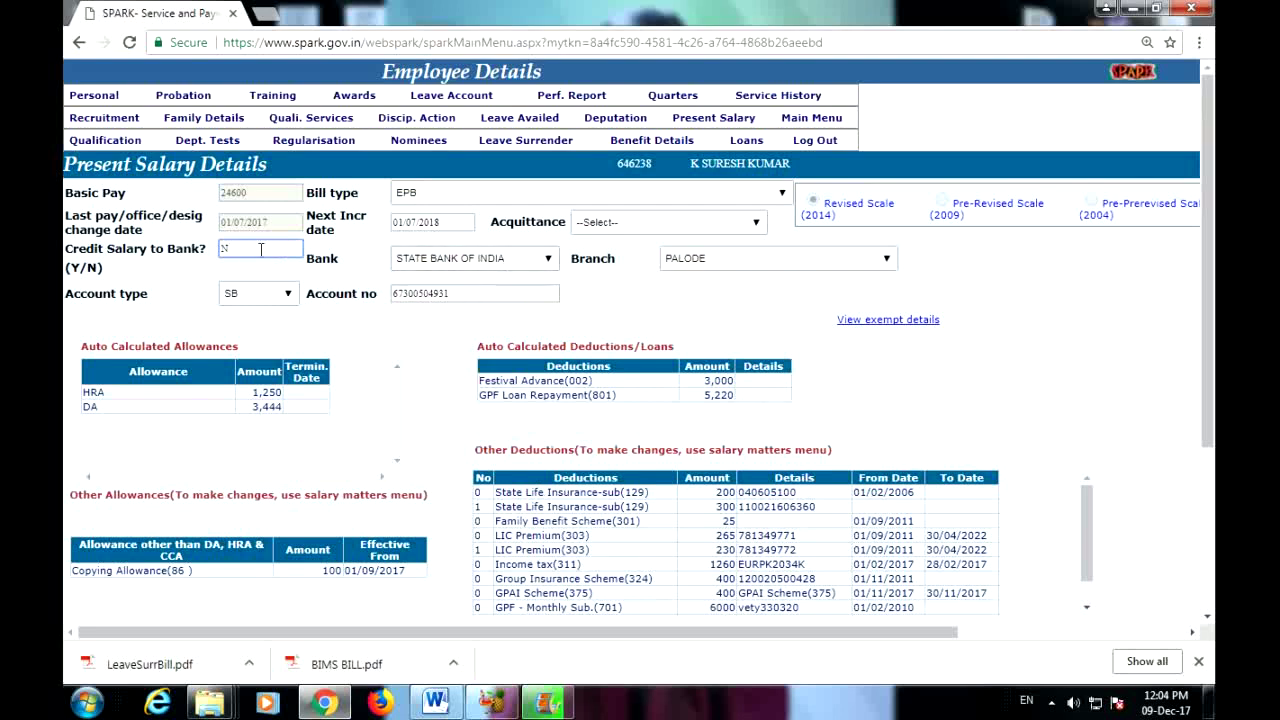
scroll(730, 560, "down", 1)
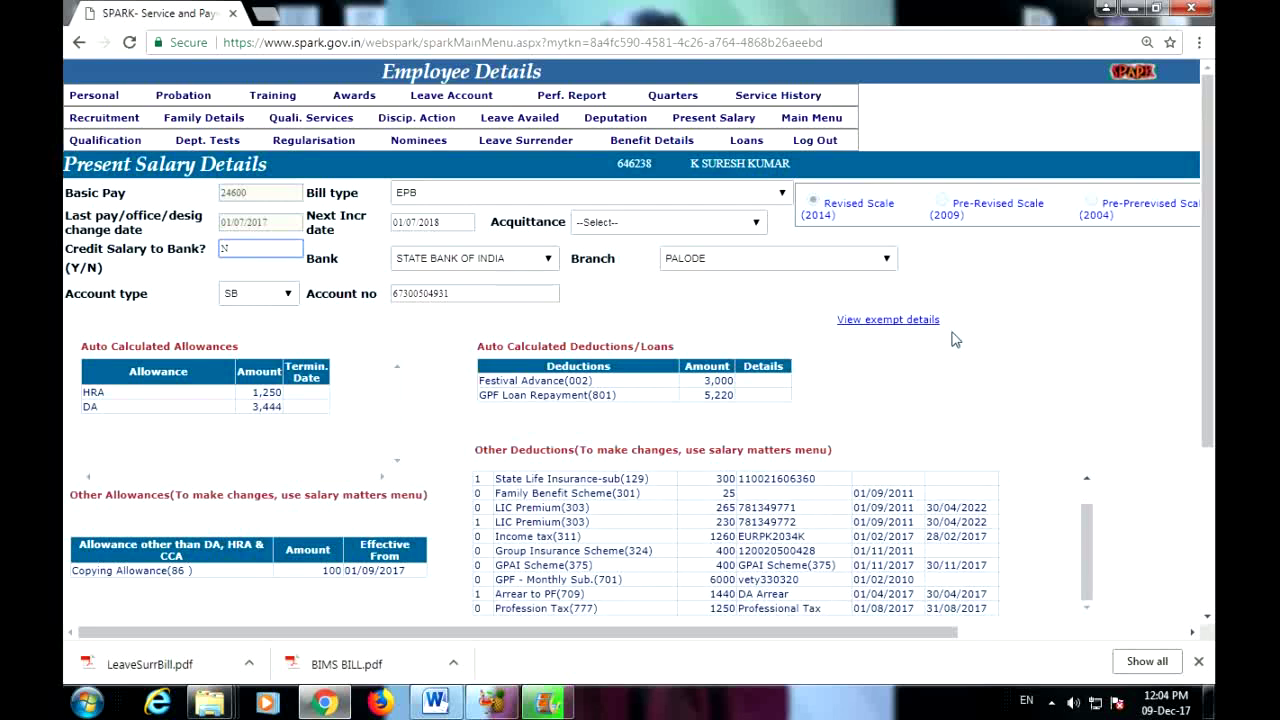
Step: From Main Menu, reopen Salary Matters > Changes in the month > Present Salary and dismiss the notice
left_click(814, 120)
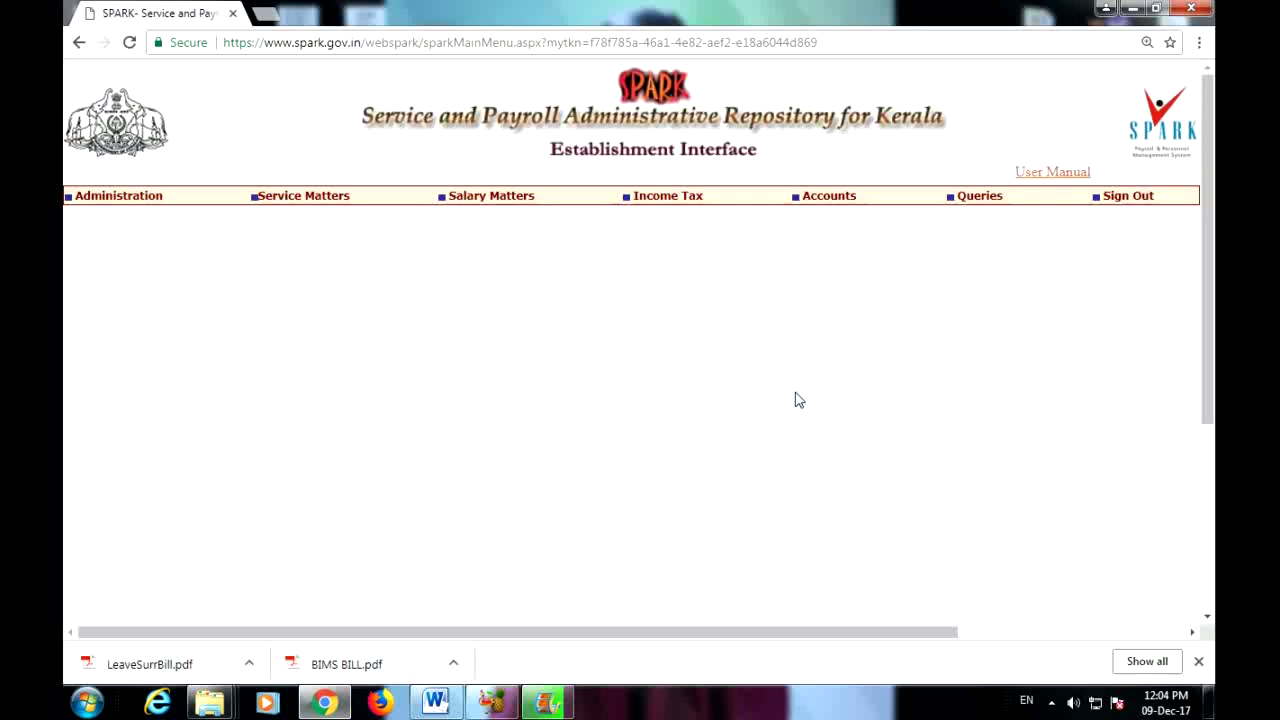
mouse_move(494, 195)
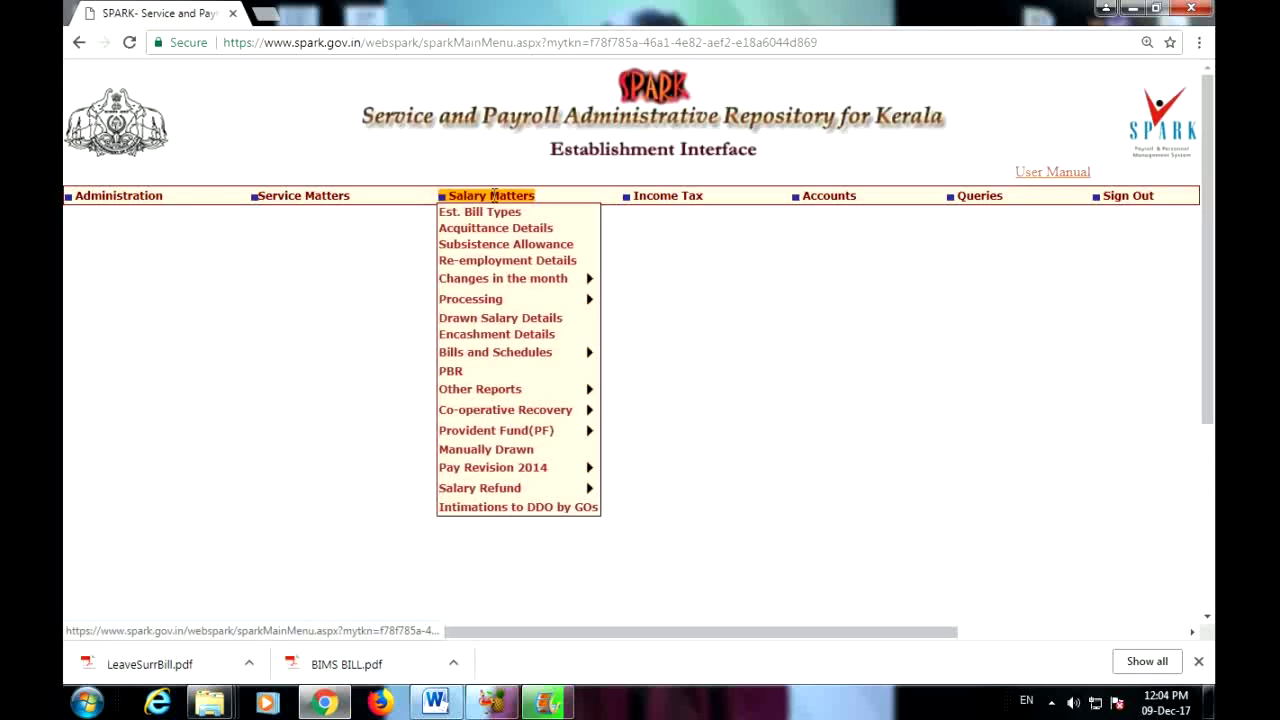
mouse_move(497, 279)
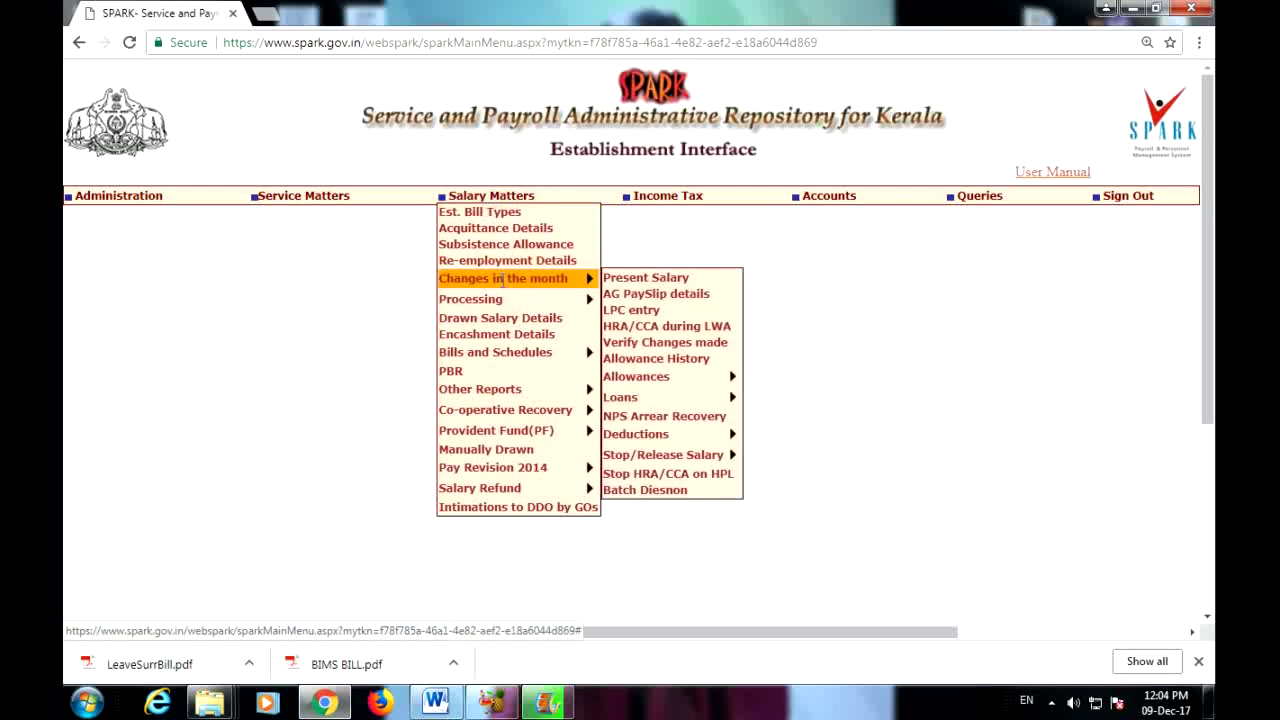
left_click(651, 284)
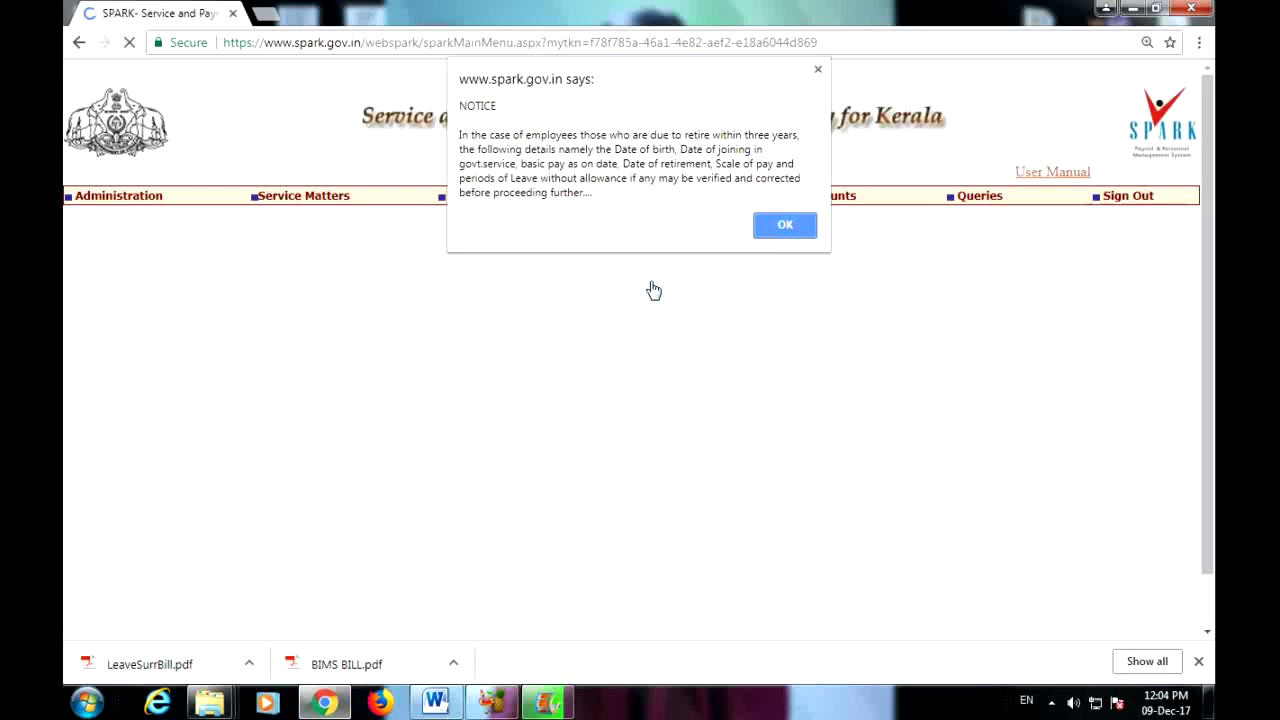
left_click(785, 232)
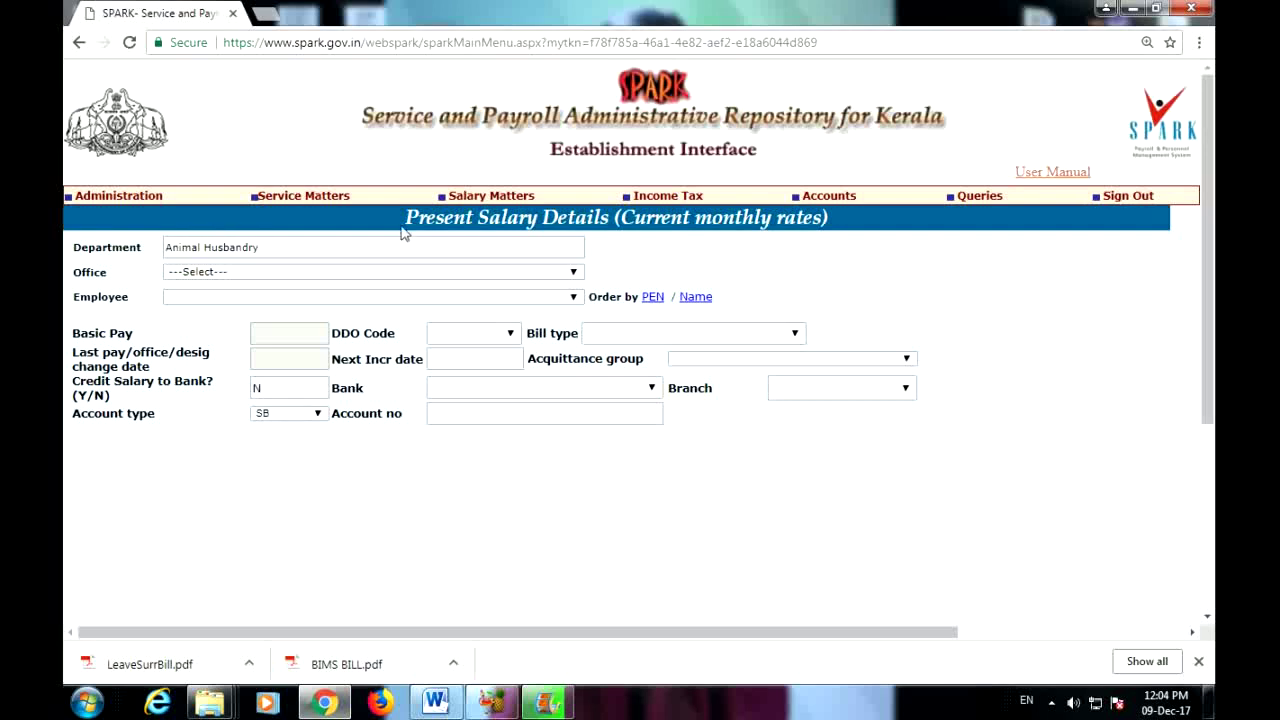
Step: Choose the Kottarakkara artificial insemination office and load an employee's present salary details
mouse_move(462, 198)
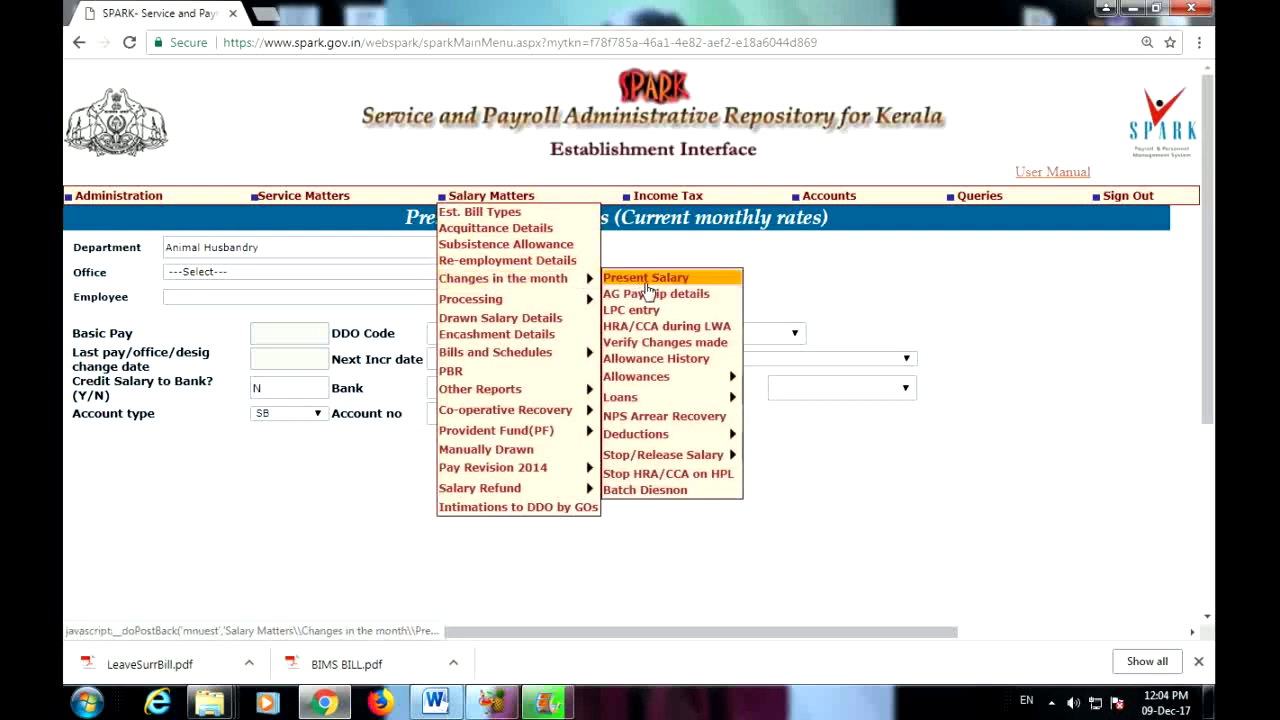
left_click(251, 280)
left_click(246, 284)
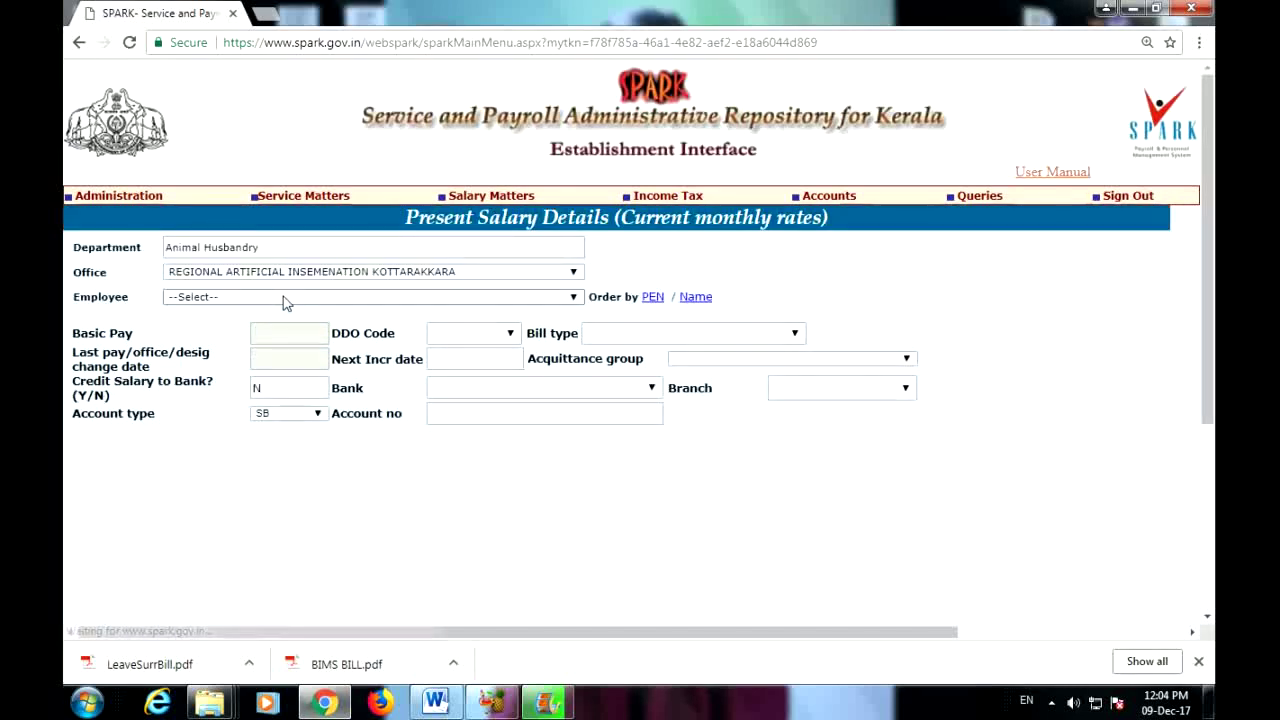
left_click(285, 297)
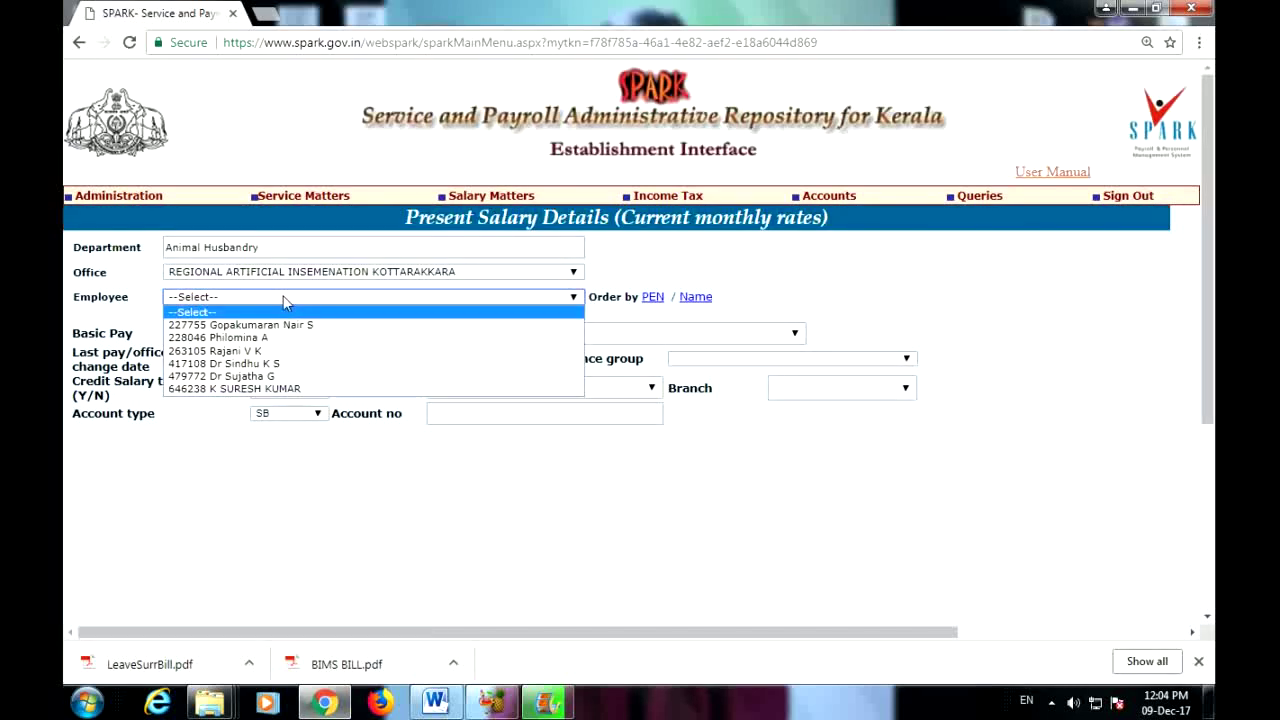
left_click(284, 389)
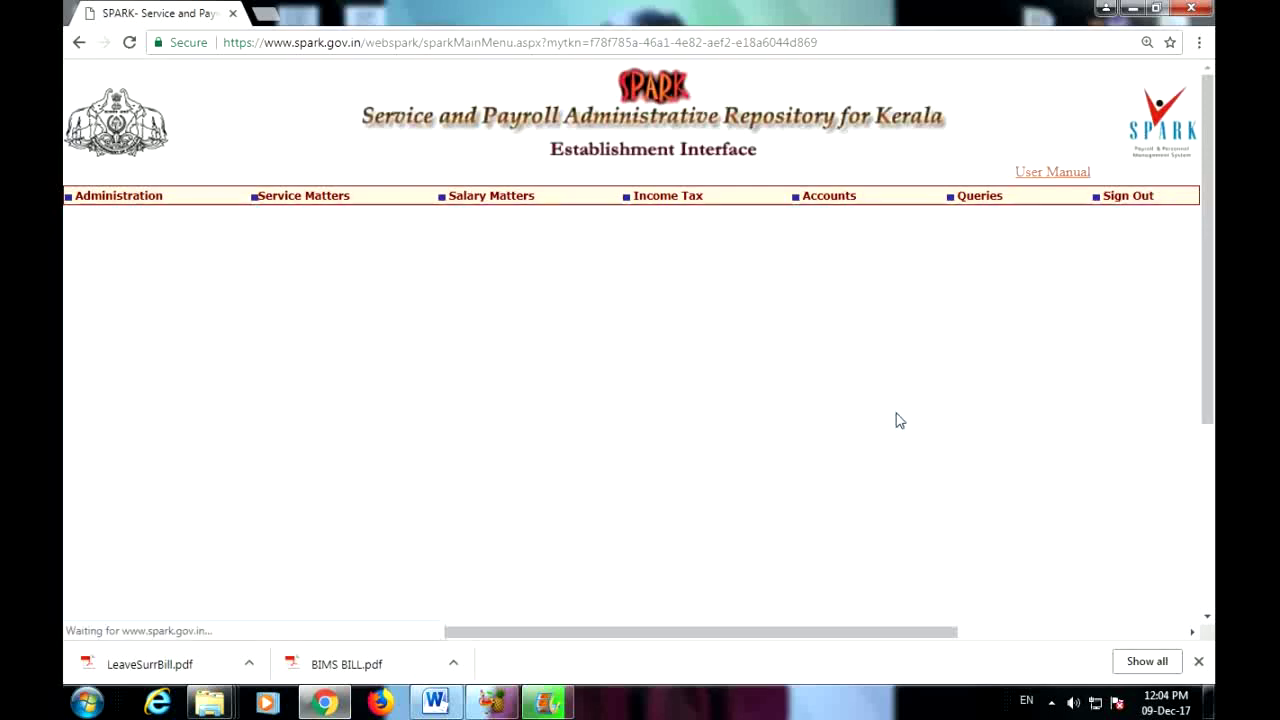
scroll(1010, 415, "down", 2)
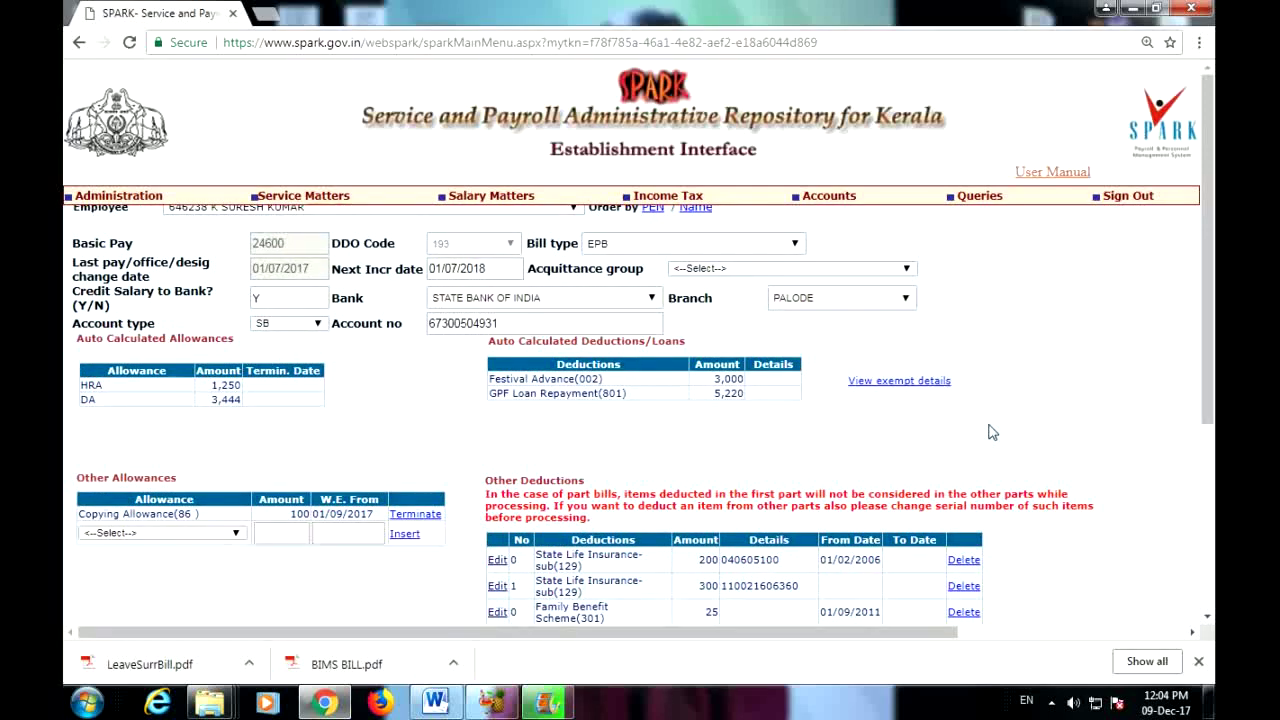
scroll(991, 428, "up", 2)
Step: Set Credit Salary to Bank to Y, keeping bank State Bank of India and account type SB
double_click(276, 388)
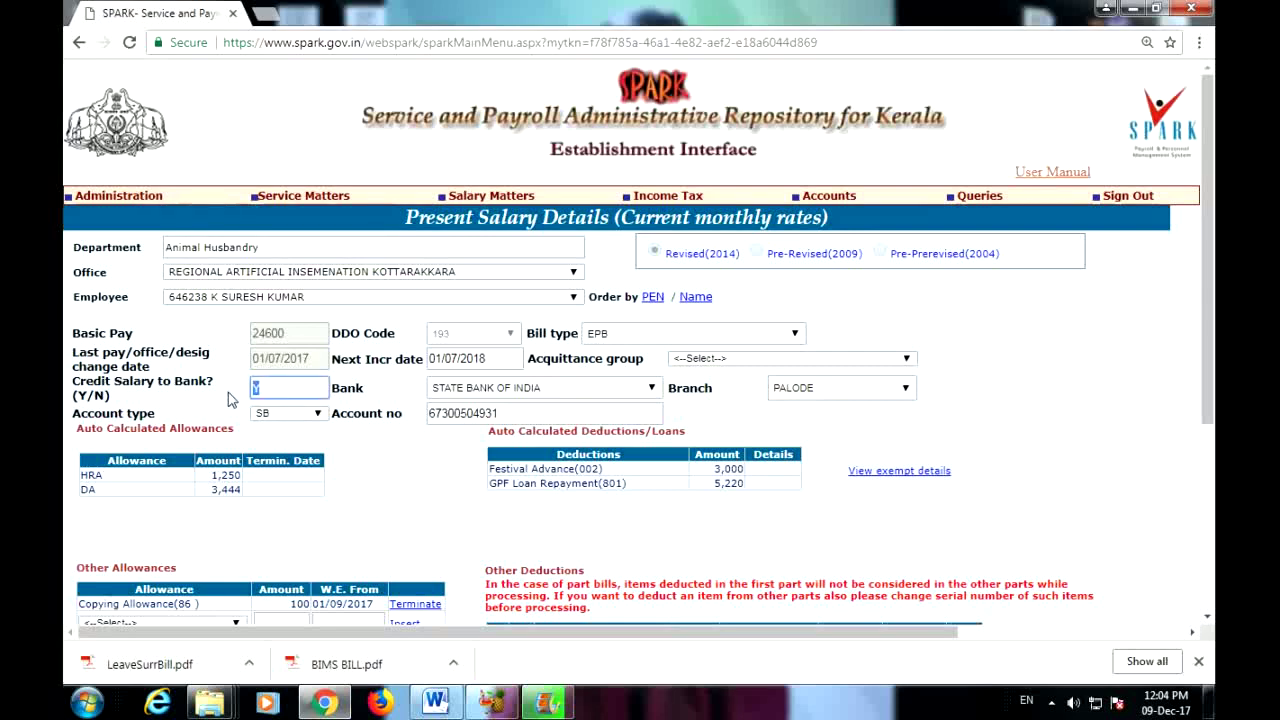
type("N")
key("BackSpace")
type("Y")
left_click(633, 390)
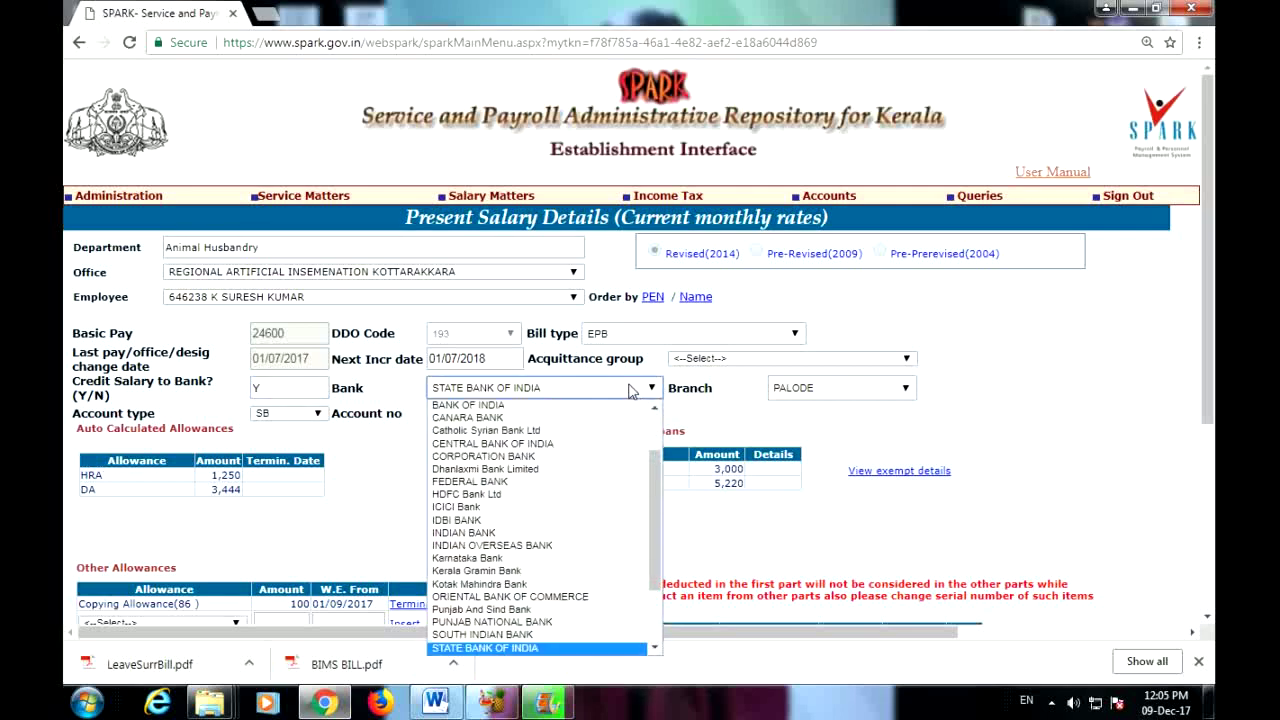
left_click(630, 390)
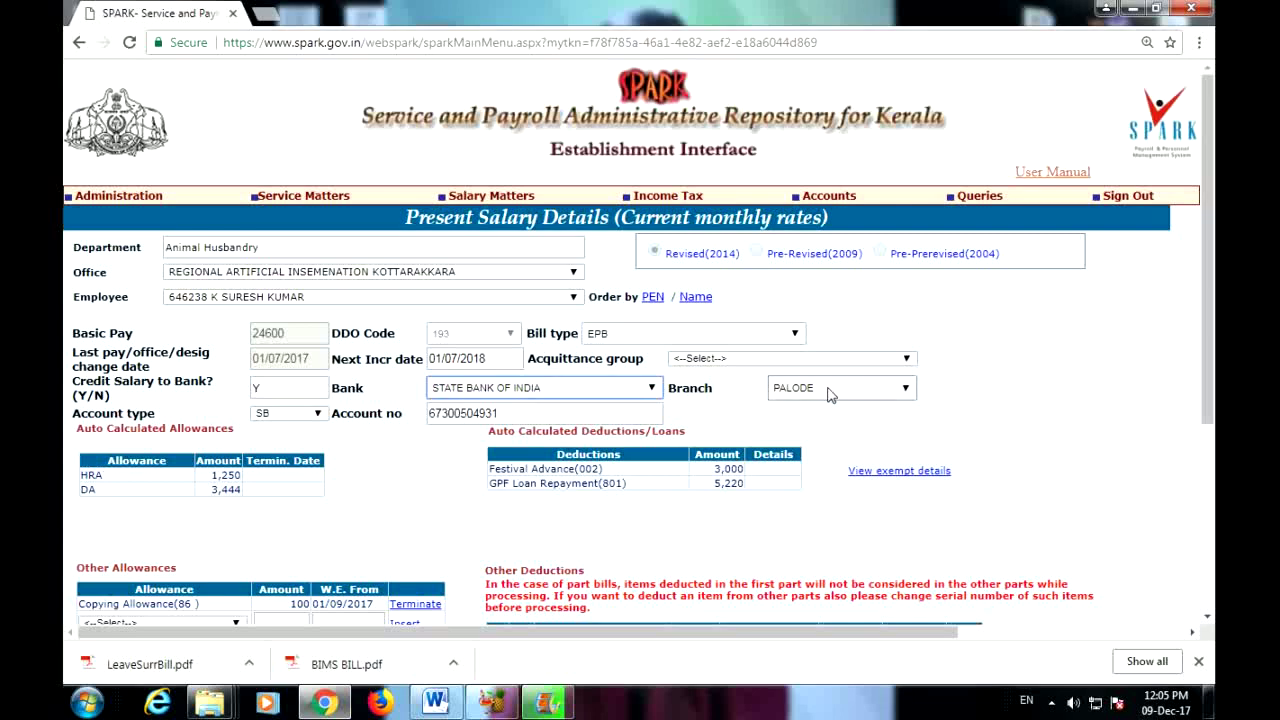
left_click(318, 418)
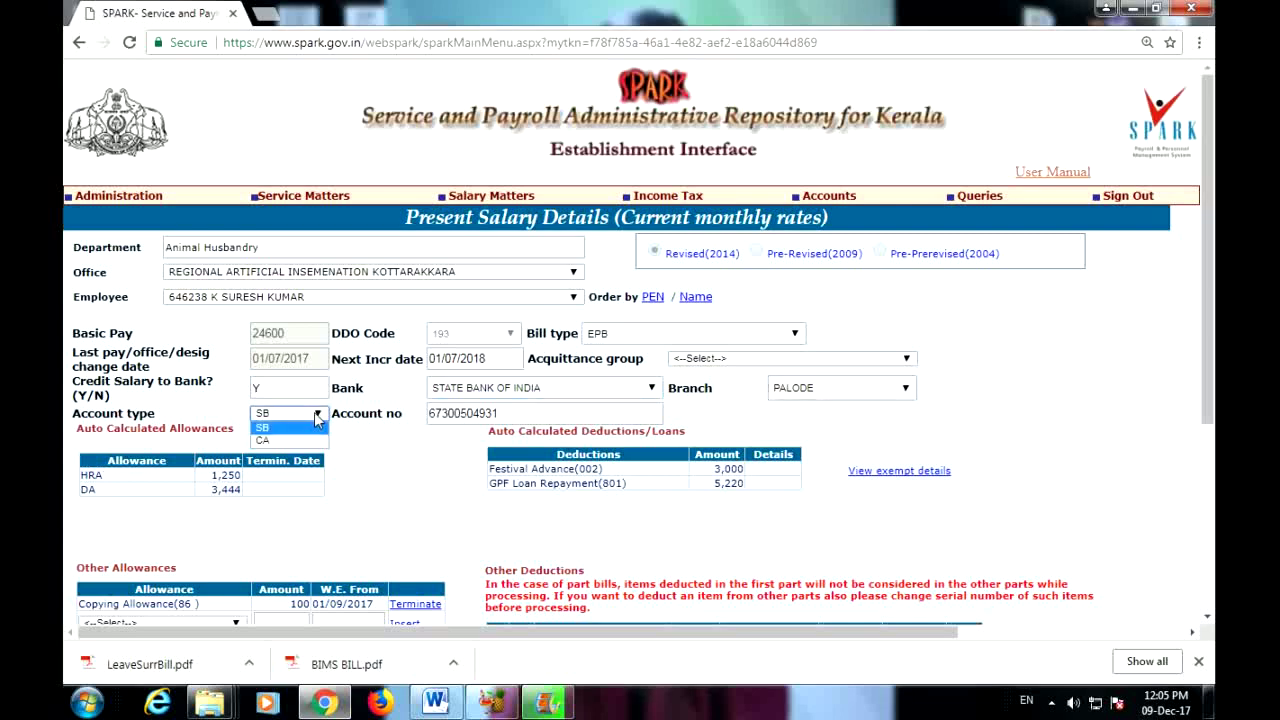
left_click(316, 428)
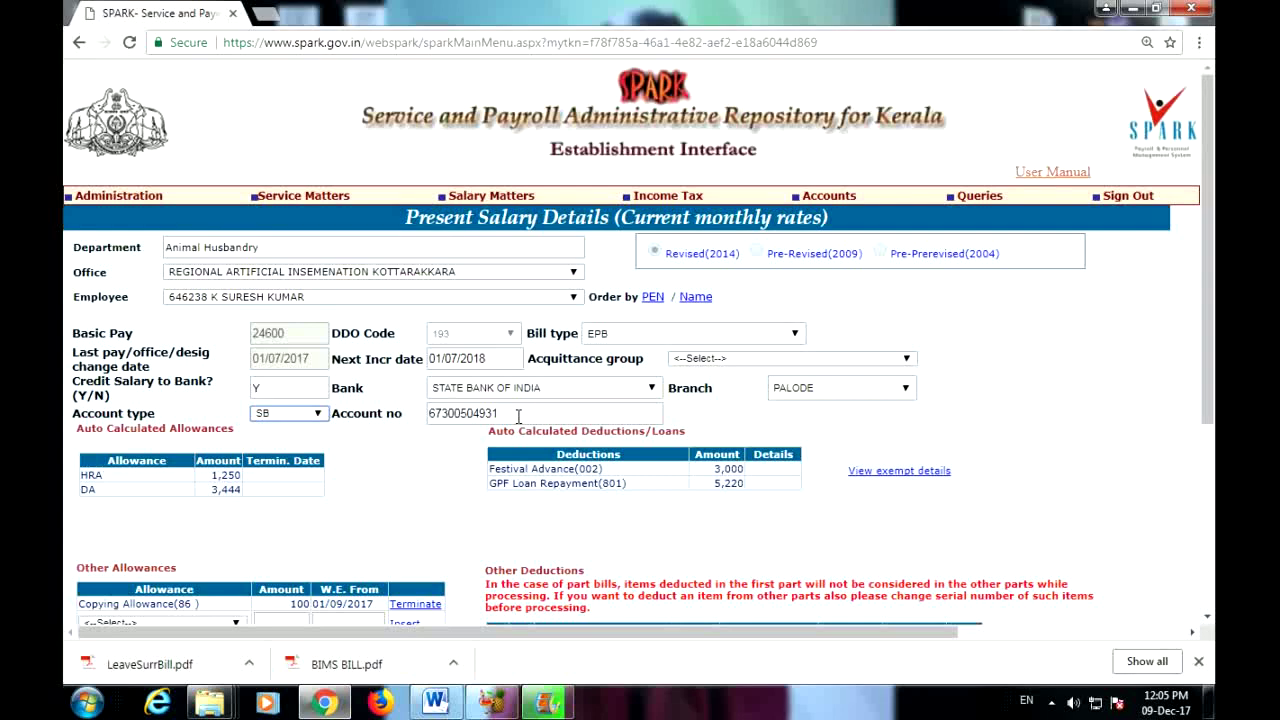
left_click(518, 416)
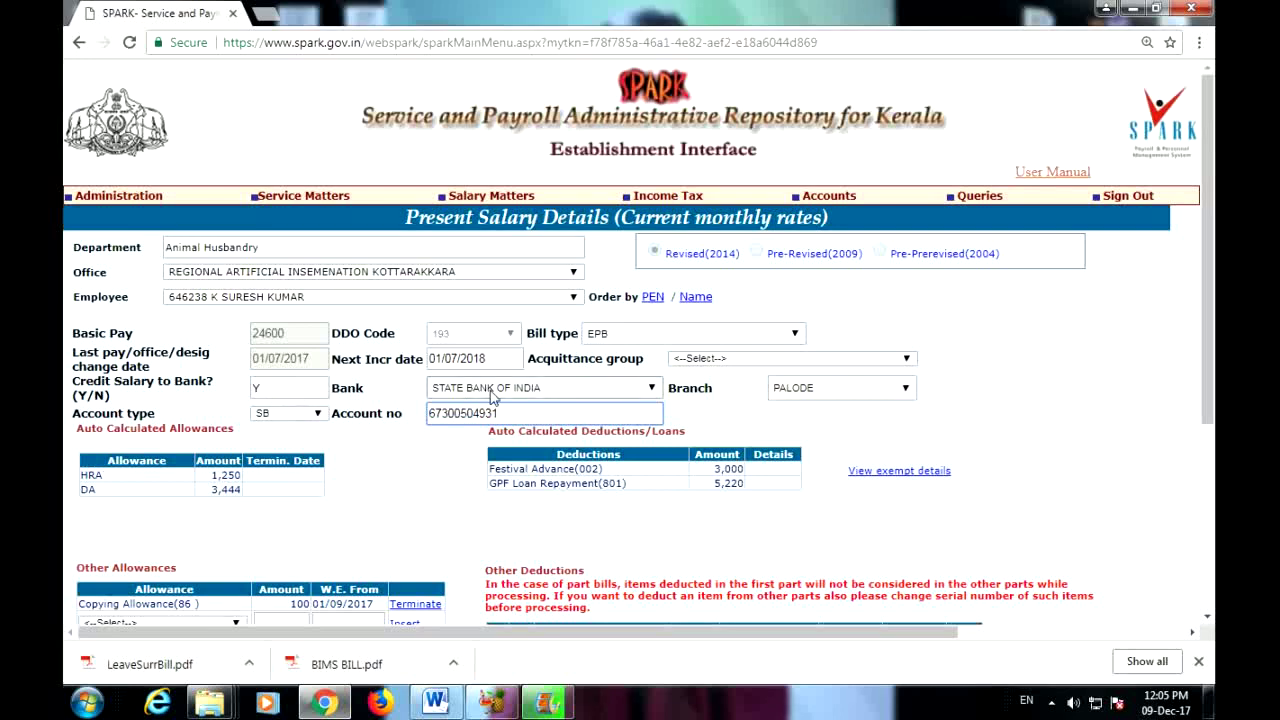
scroll(497, 397, "down", 1)
scroll(980, 463, "down", 1)
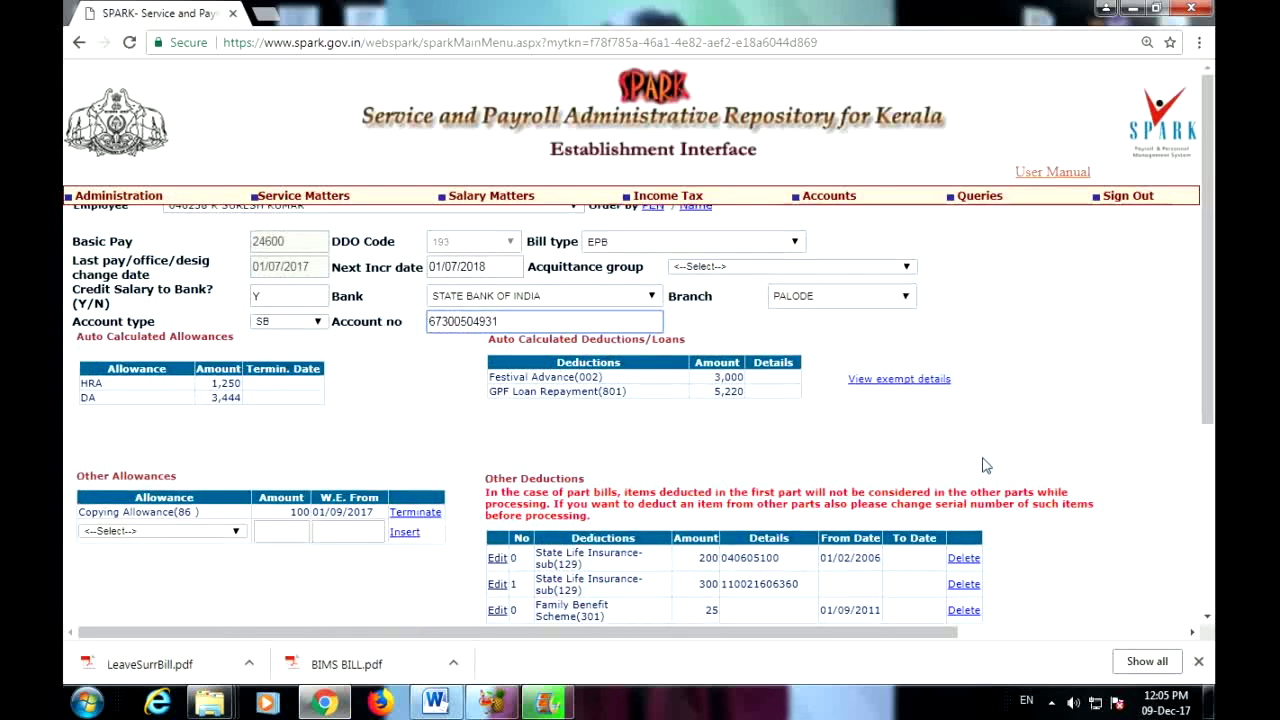
scroll(1003, 478, "down", 3)
left_click(819, 515)
scroll(1073, 436, "up", 3)
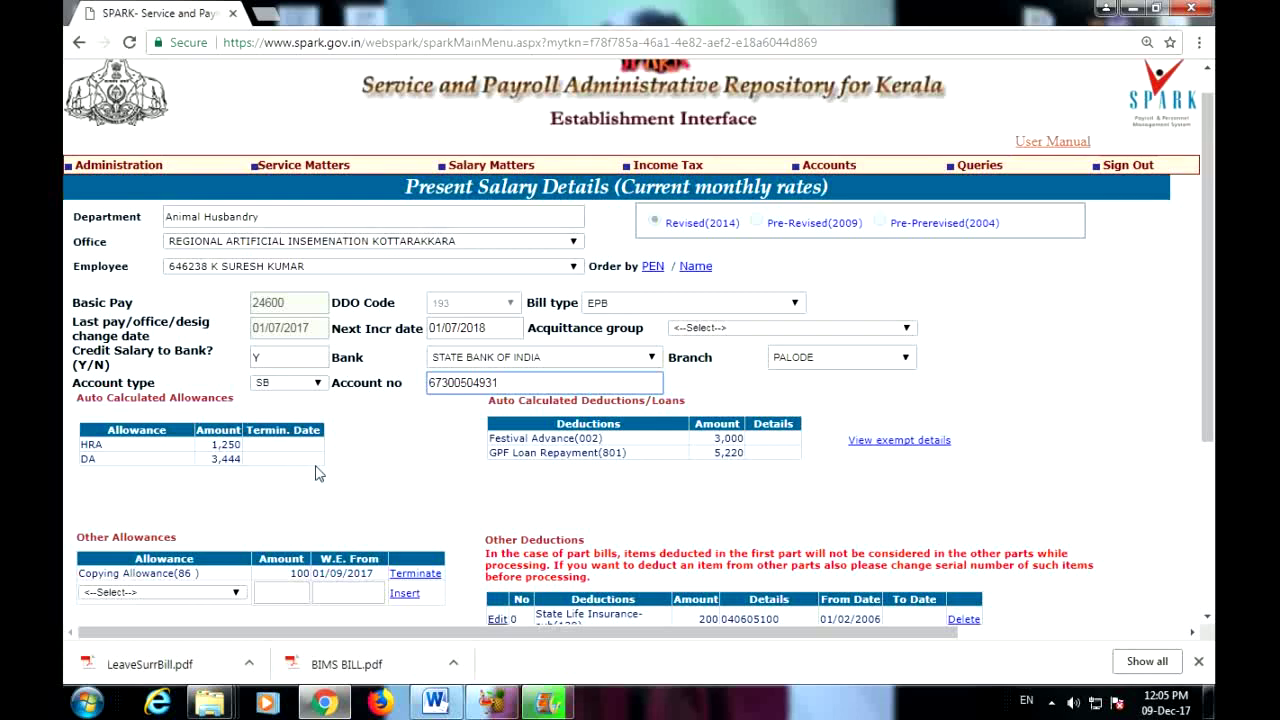
double_click(224, 444)
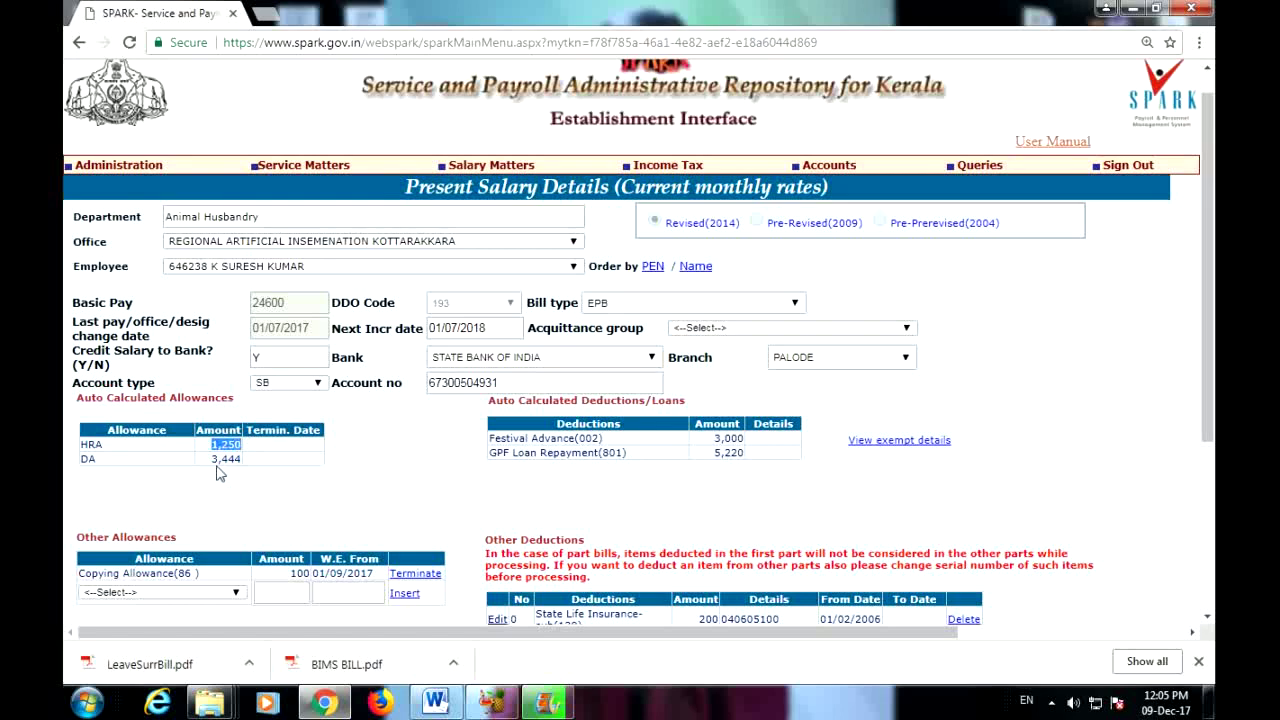
double_click(225, 459)
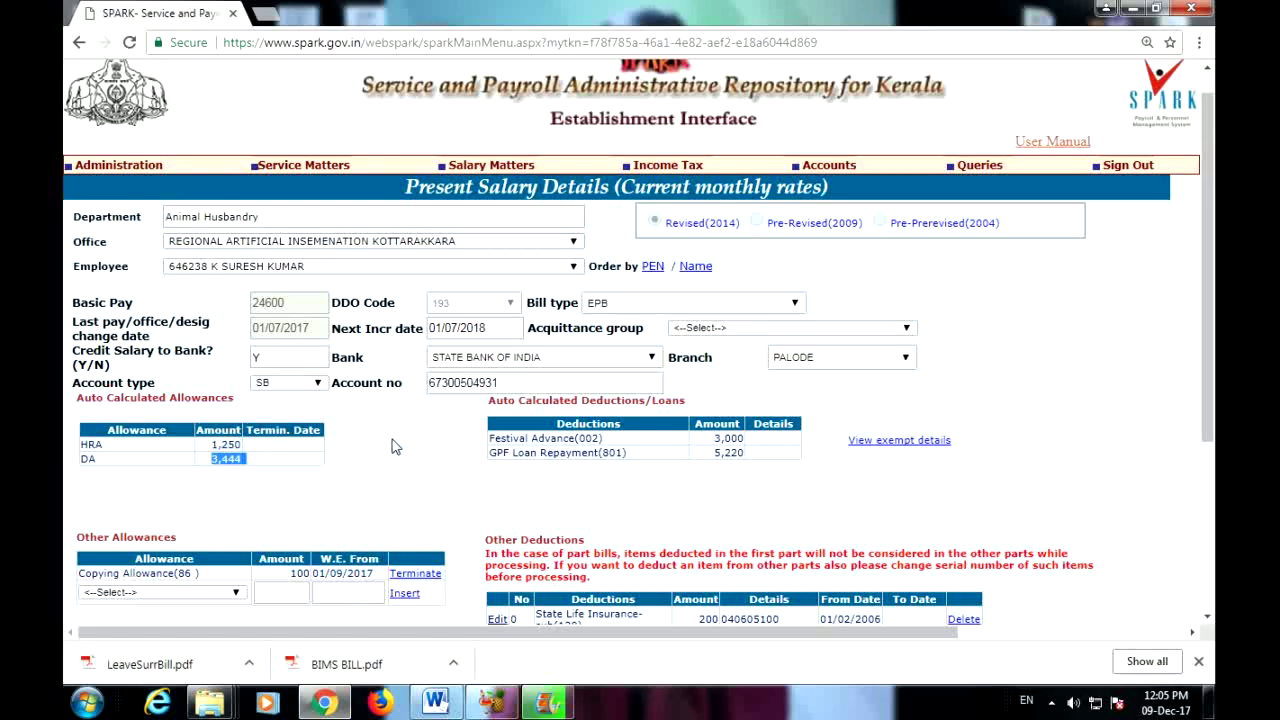
scroll(392, 447, "down", 2)
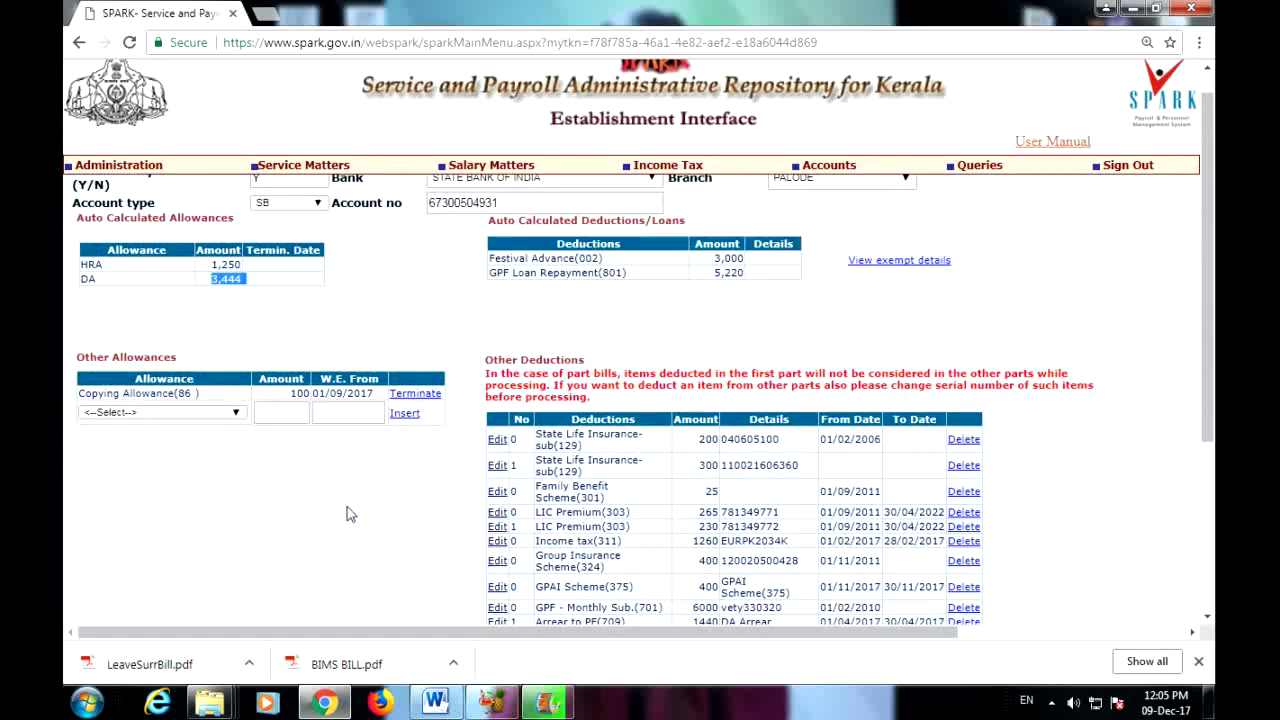
left_click(236, 414)
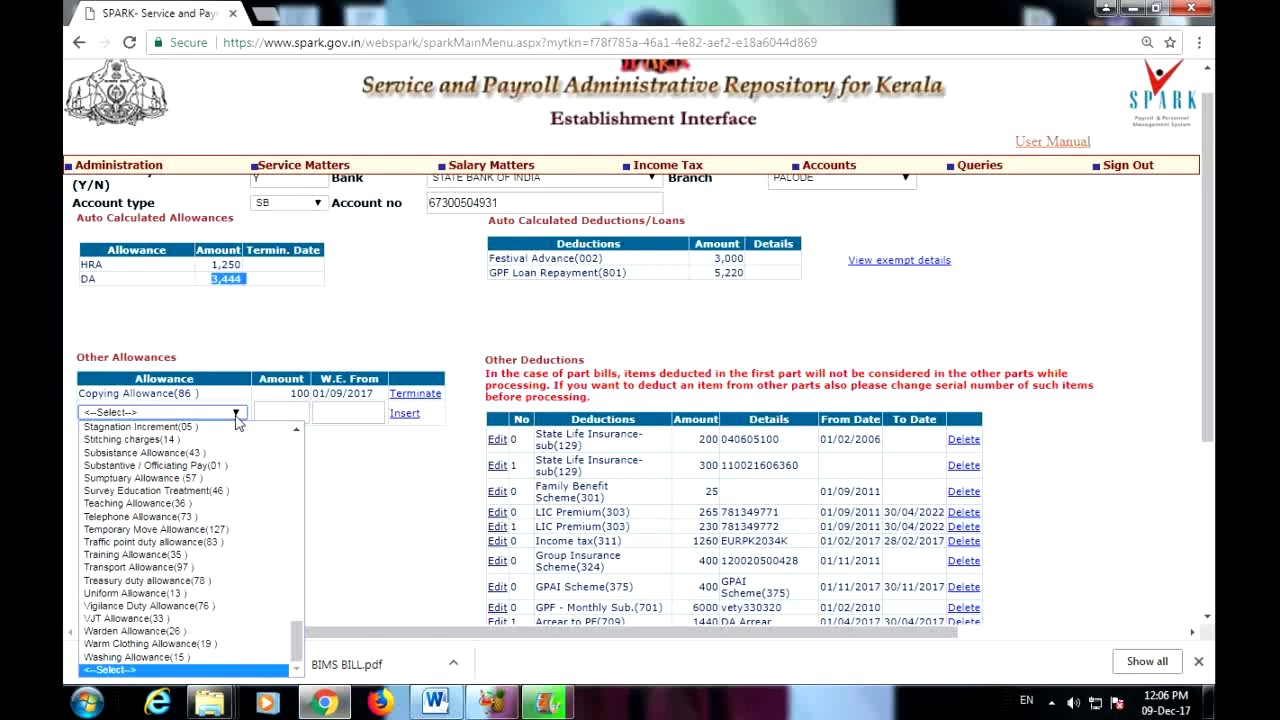
scroll(165, 525, "up", 10)
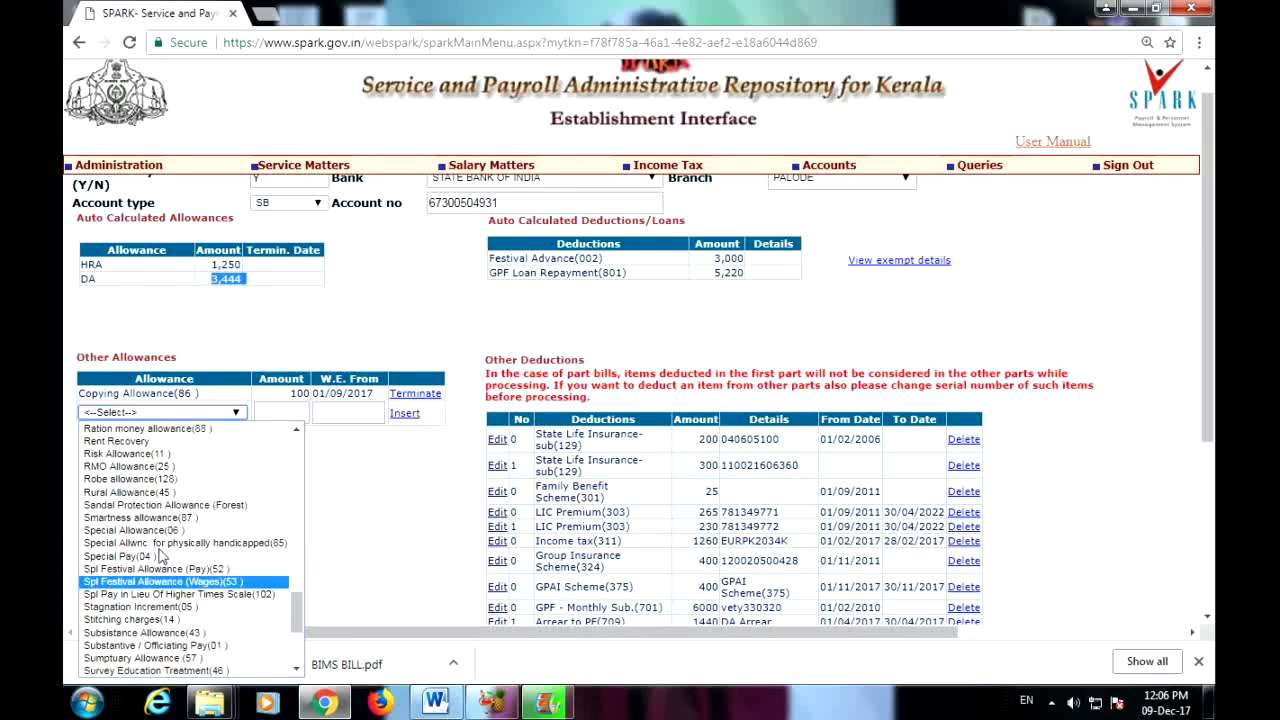
scroll(165, 525, "up", 5)
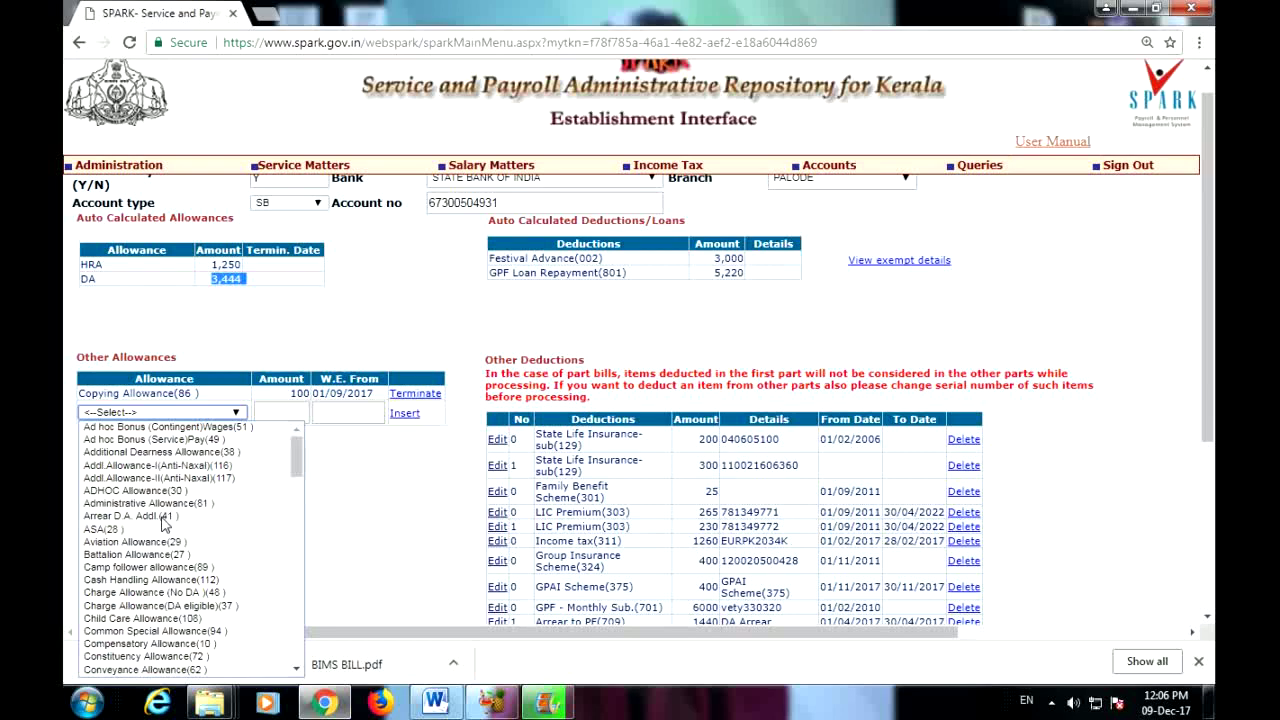
left_click(366, 475)
left_click(298, 416)
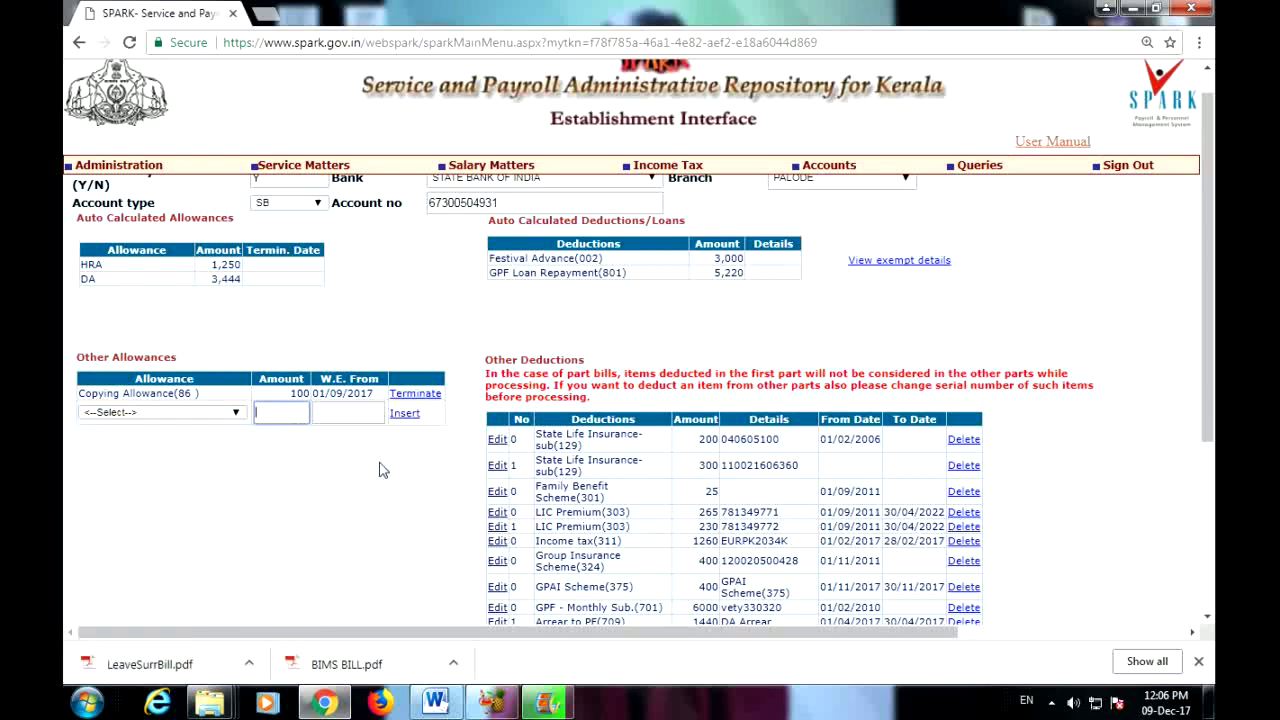
left_click(328, 413)
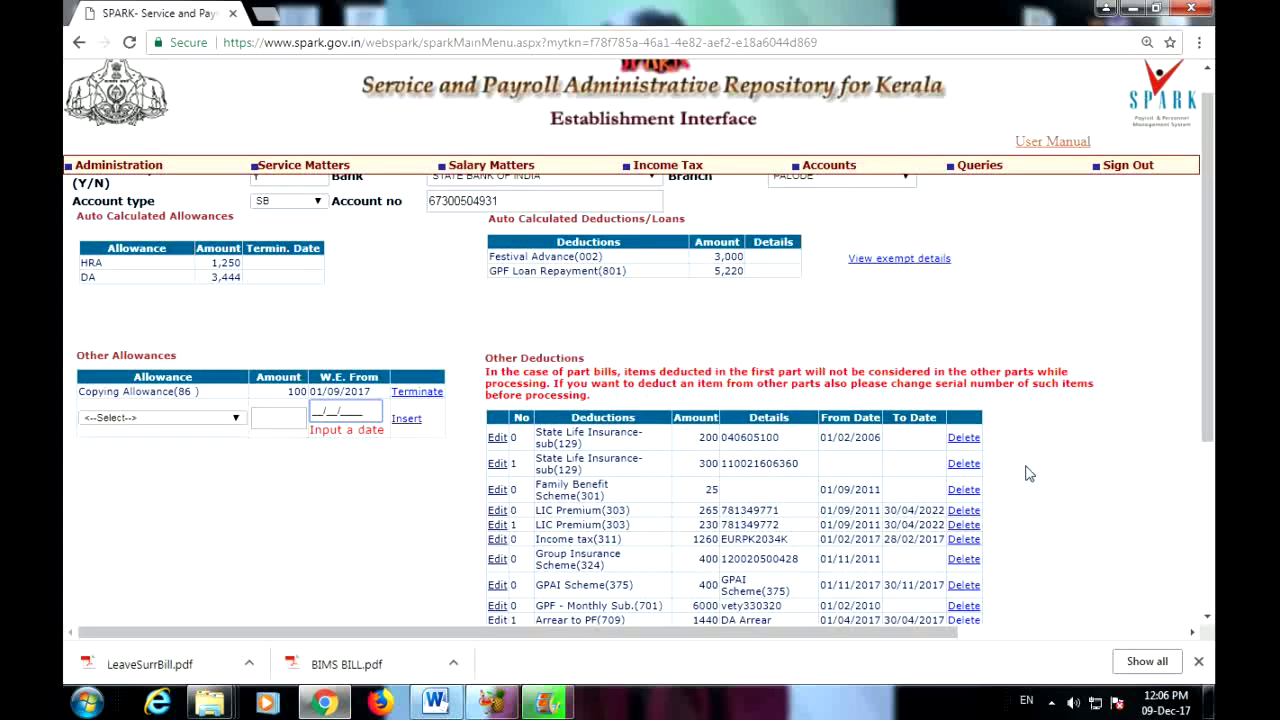
scroll(1100, 462, "down", 1)
scroll(1100, 462, "down", 2)
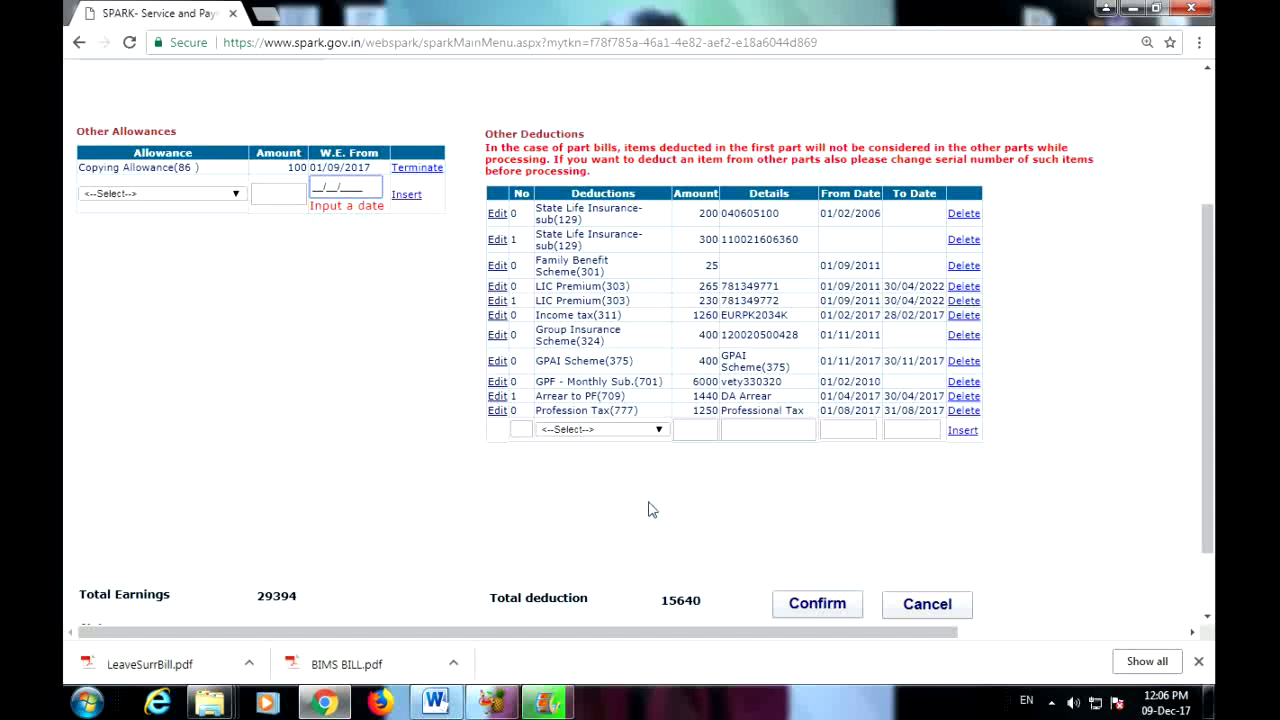
left_click(659, 430)
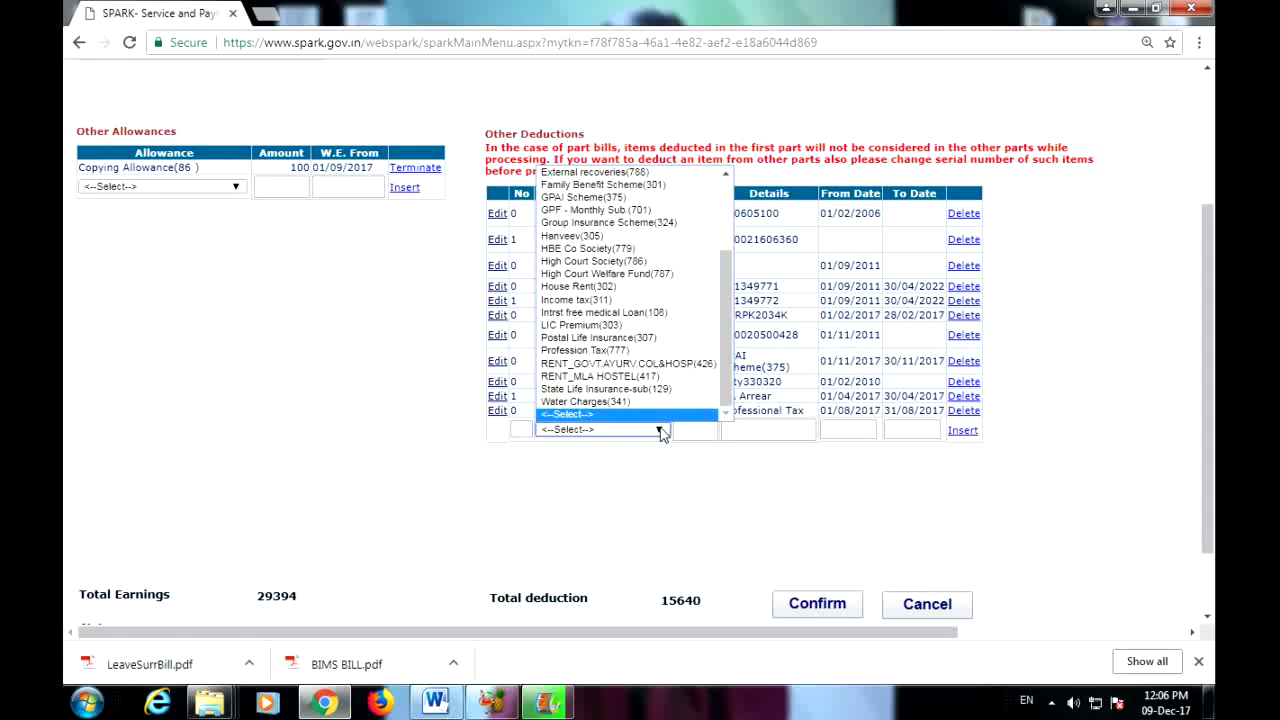
left_click_drag(727, 290, 725, 208)
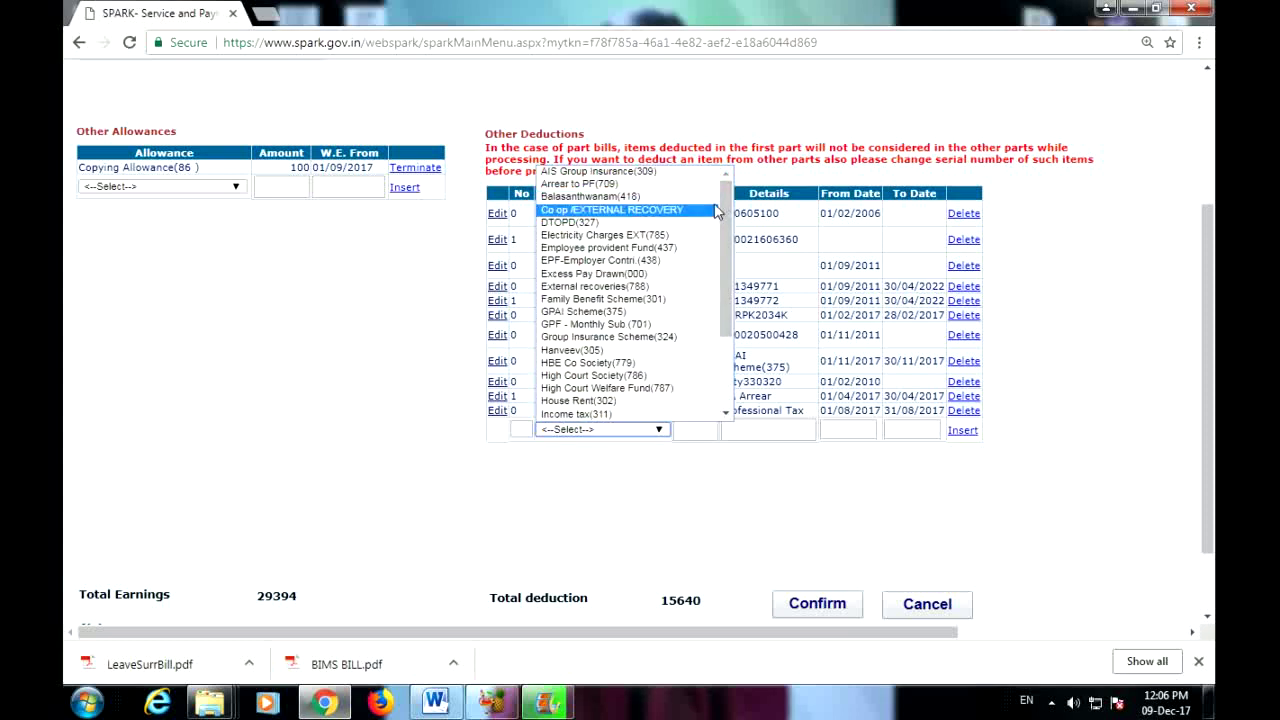
left_click(672, 342)
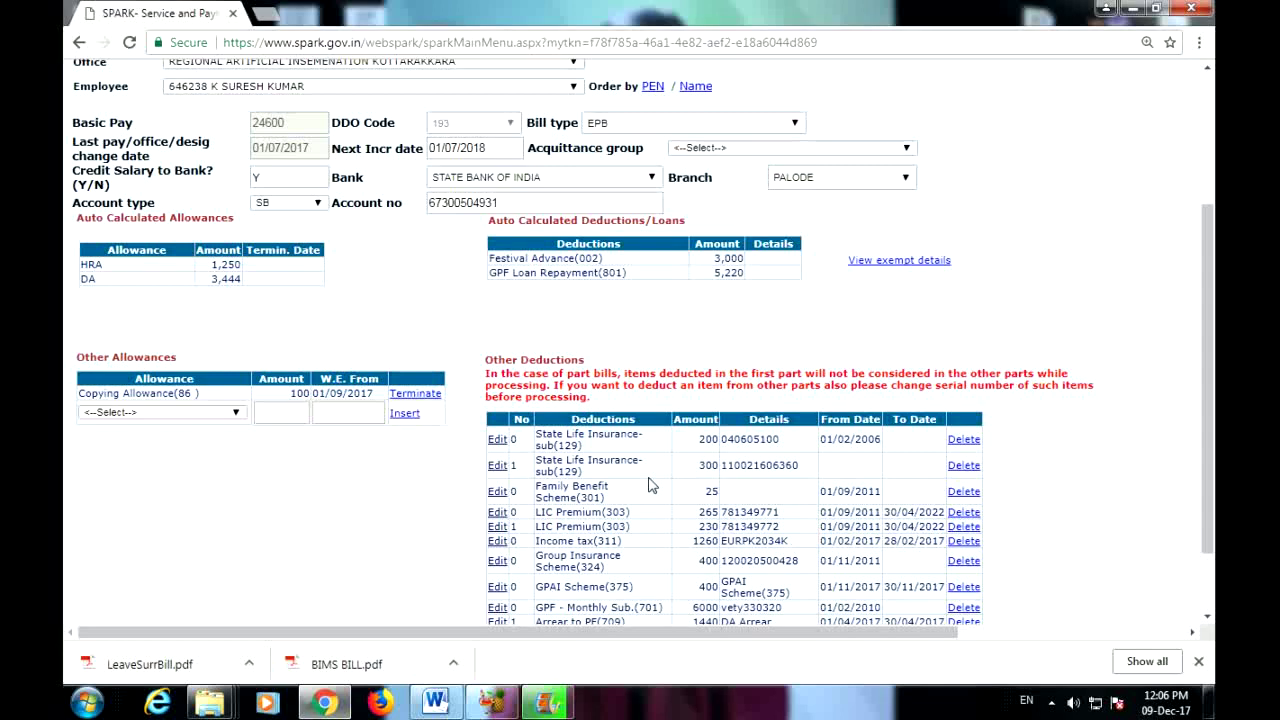
scroll(648, 485, "down", 3)
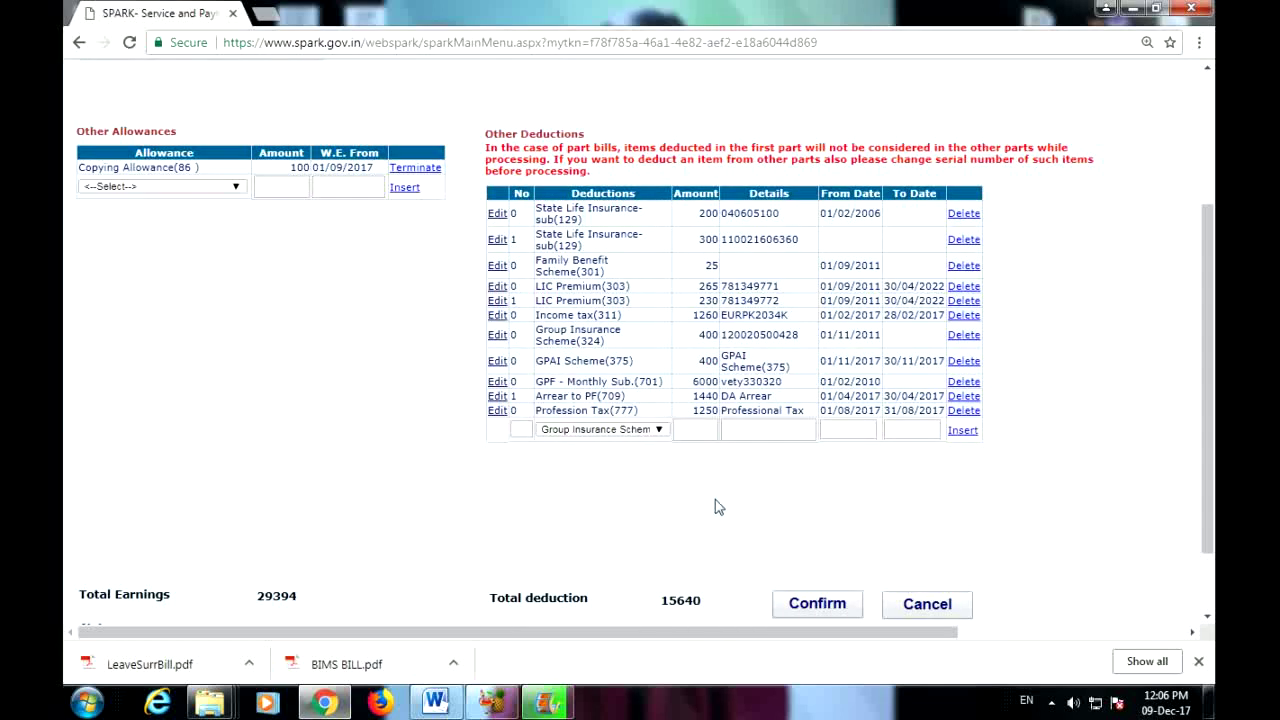
left_click(521, 429)
type("0")
key("Tab")
type("400")
key("Tab")
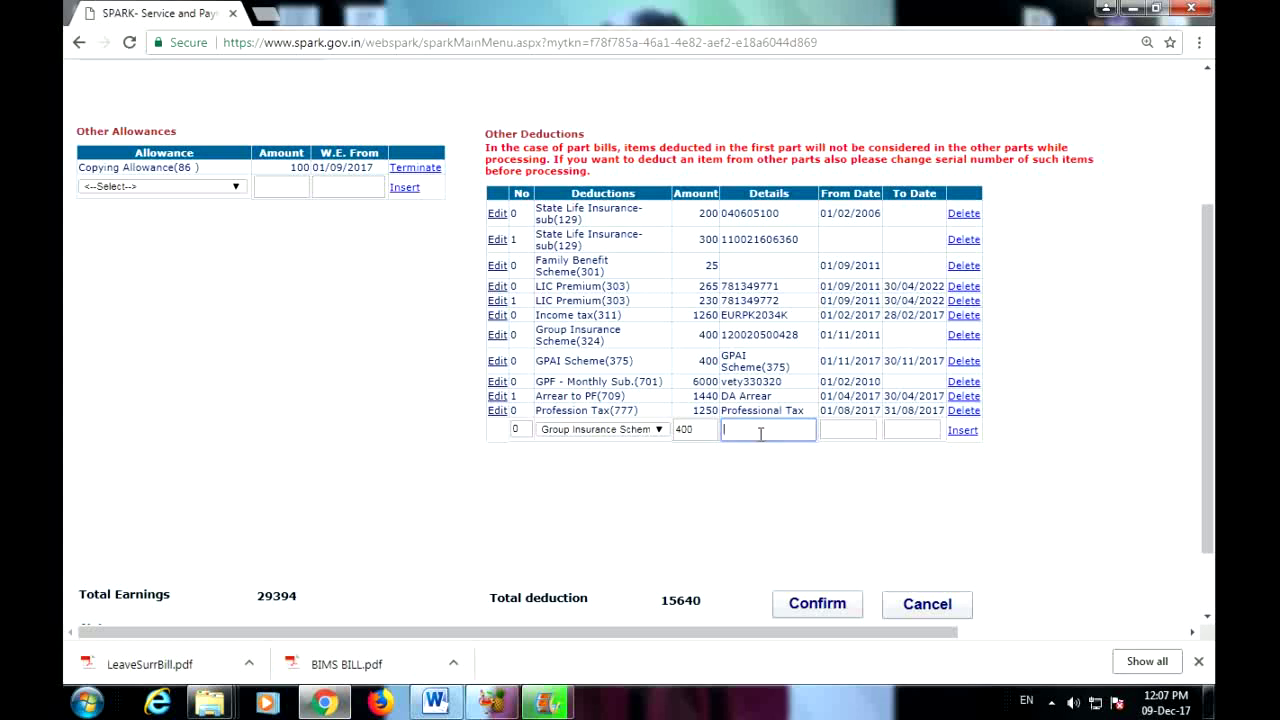
type("000000000000")
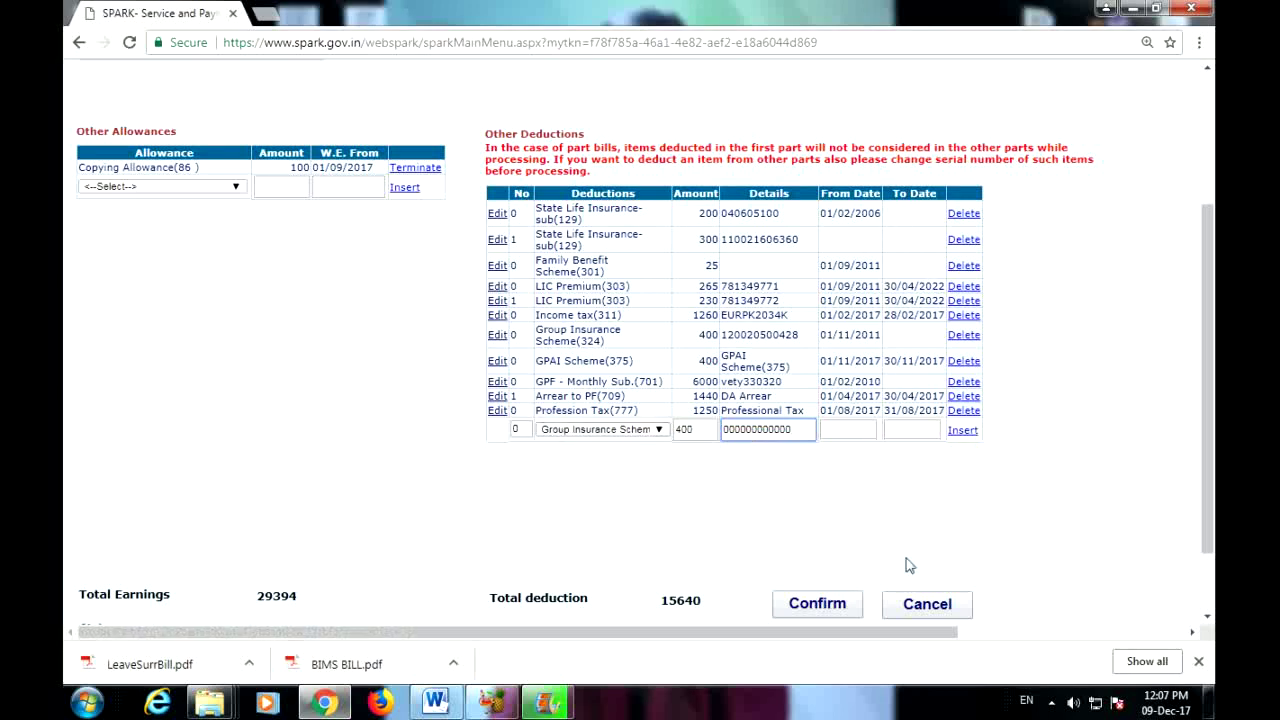
scroll(940, 563, "up", 1)
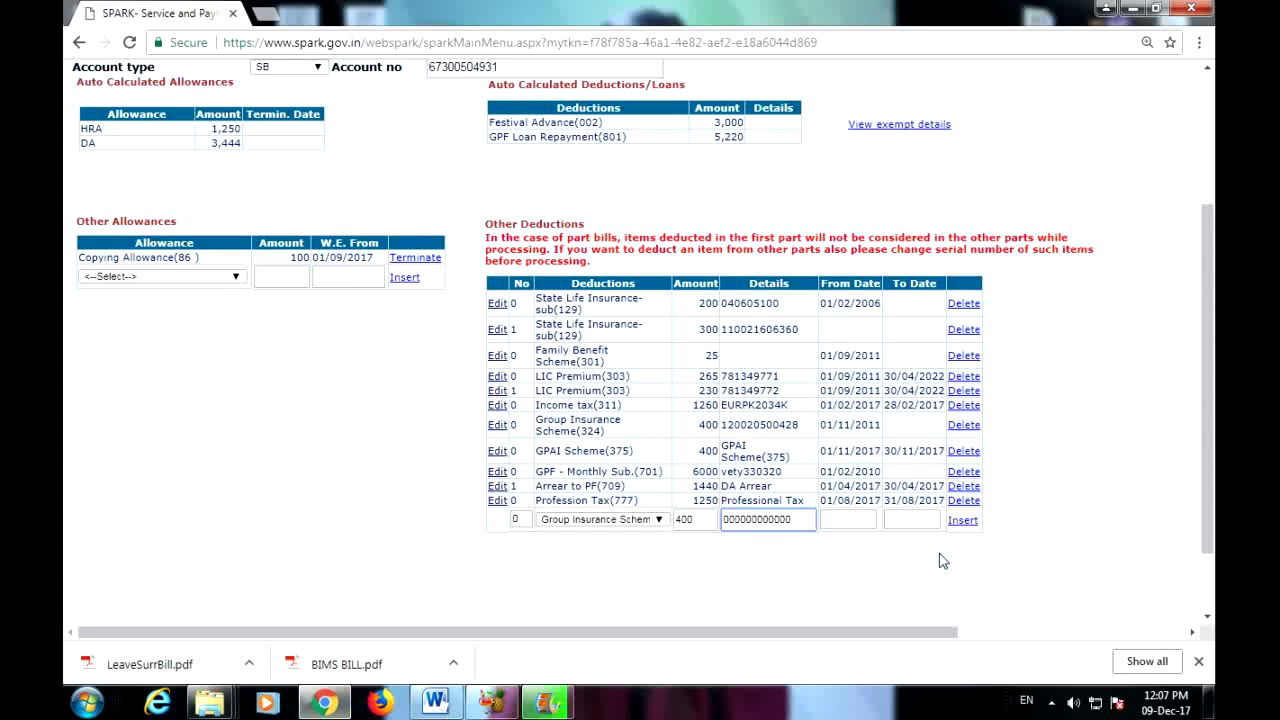
Step: Confirm the salary details with the new deduction and review the reloaded page: HRA 1,250, DA 3,444
scroll(940, 561, "up", 3)
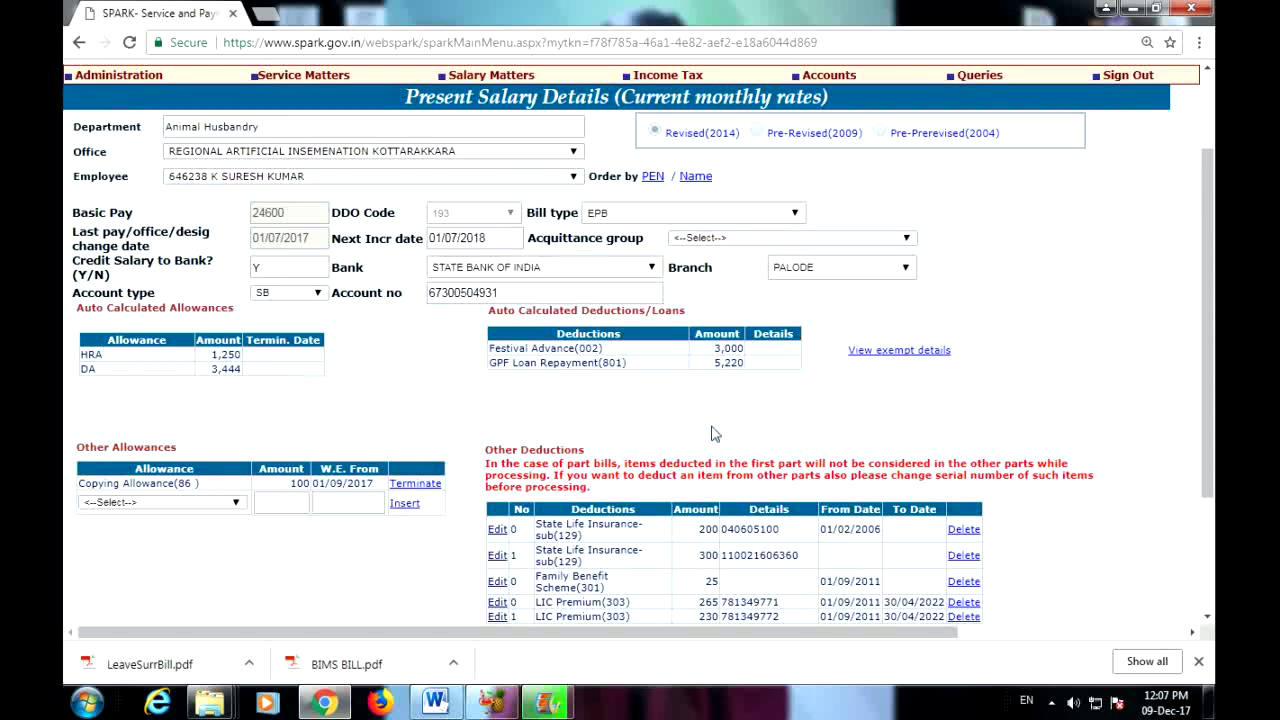
scroll(887, 560, "down", 2)
scroll(887, 560, "down", 1)
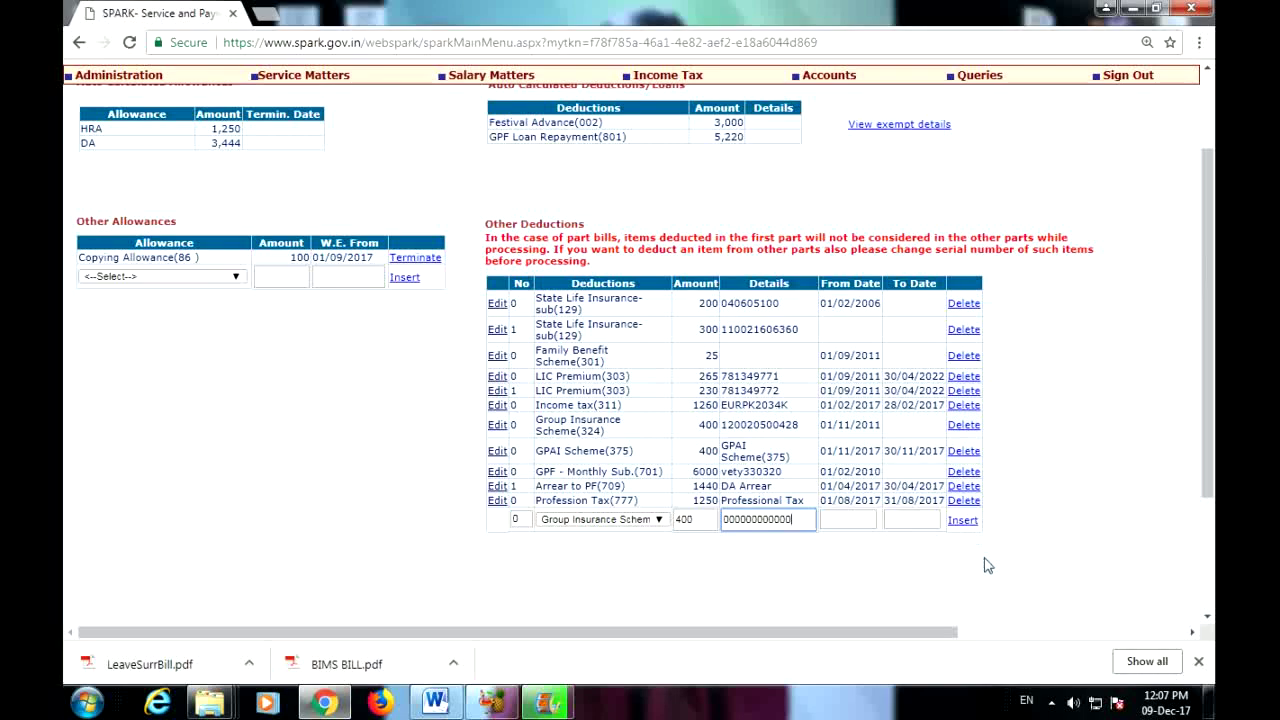
scroll(988, 549, "down", 2)
left_click(855, 514)
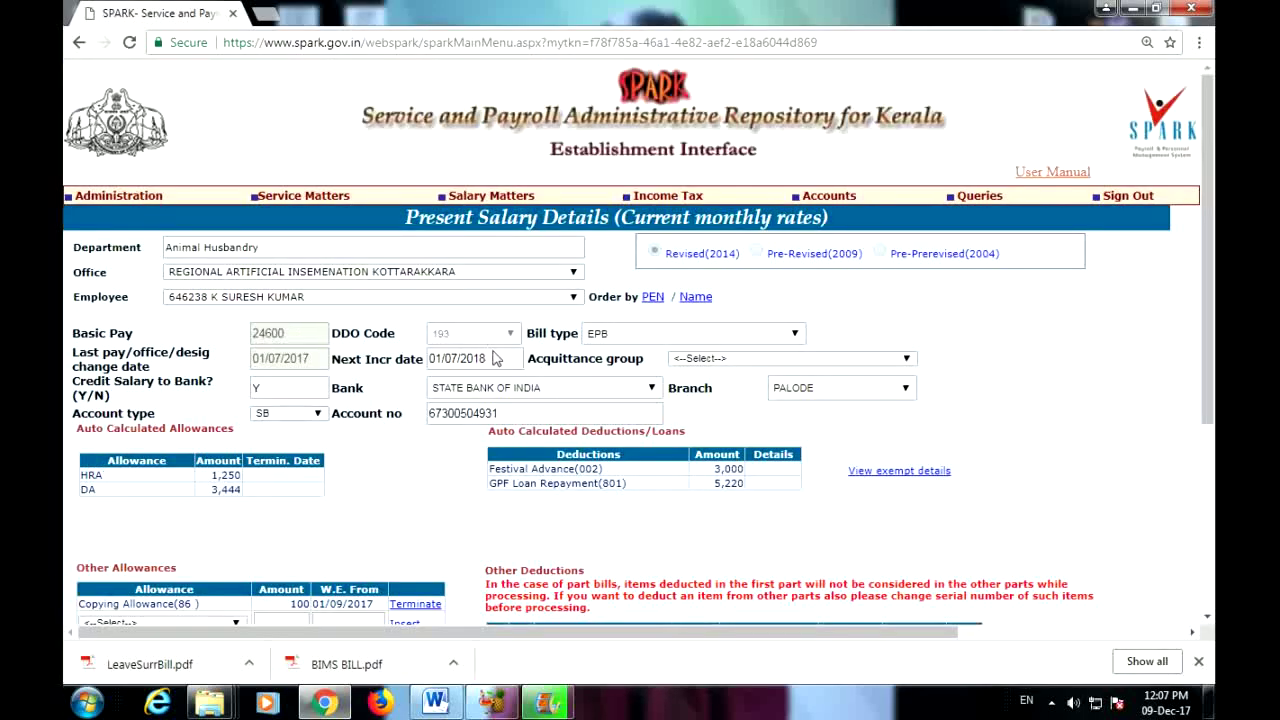
scroll(488, 468, "down", 2)
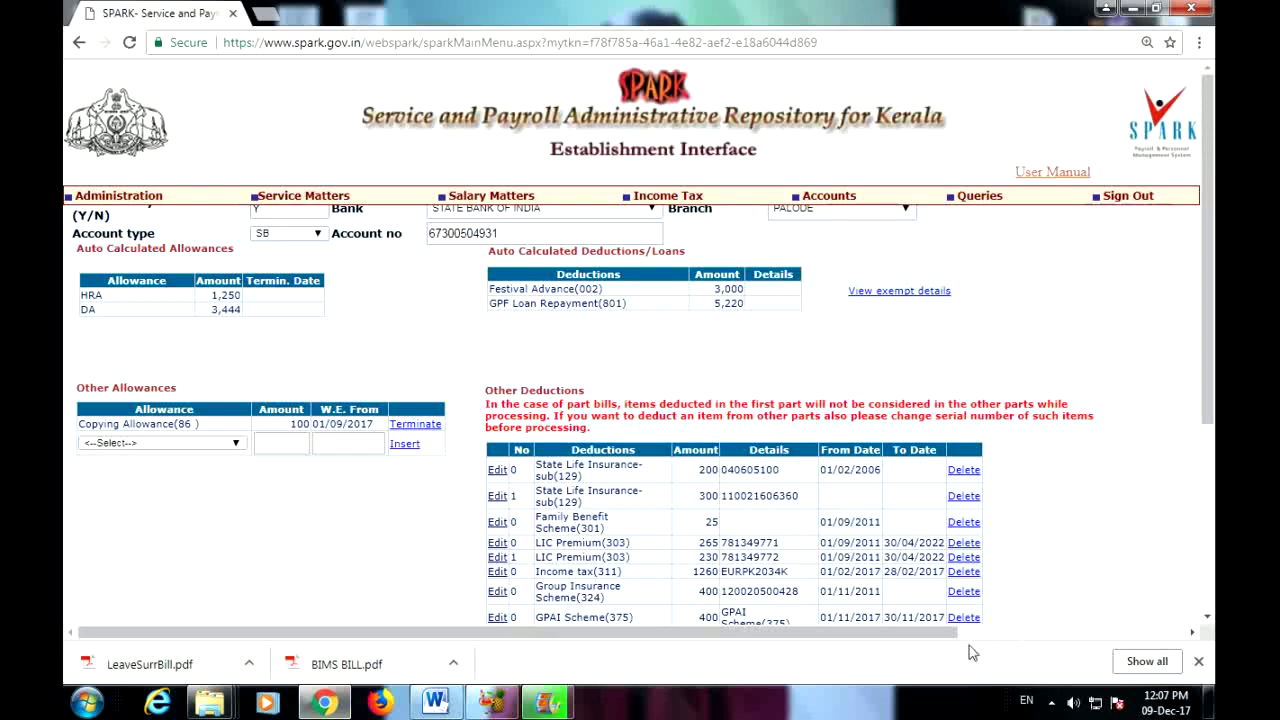
scroll(600, 480, "down", 1)
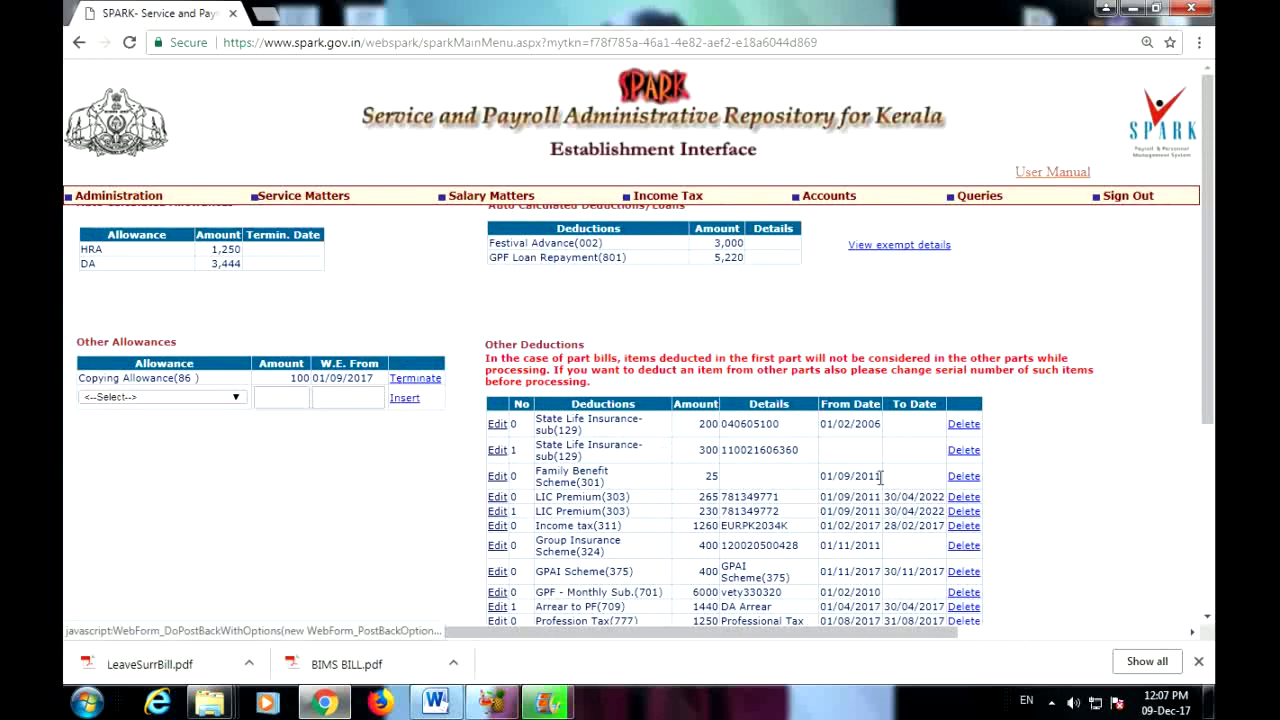
scroll(700, 460, "down", 3)
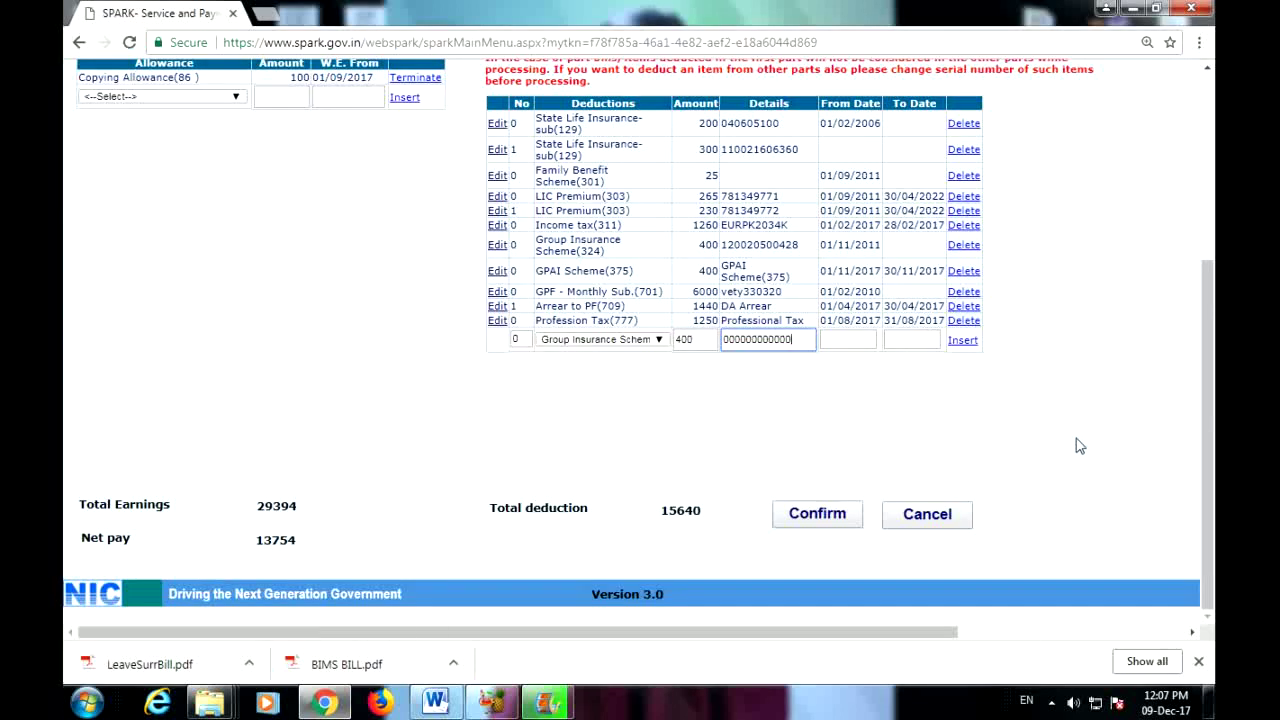
scroll(1079, 446, "up", 1)
scroll(1079, 446, "up", 3)
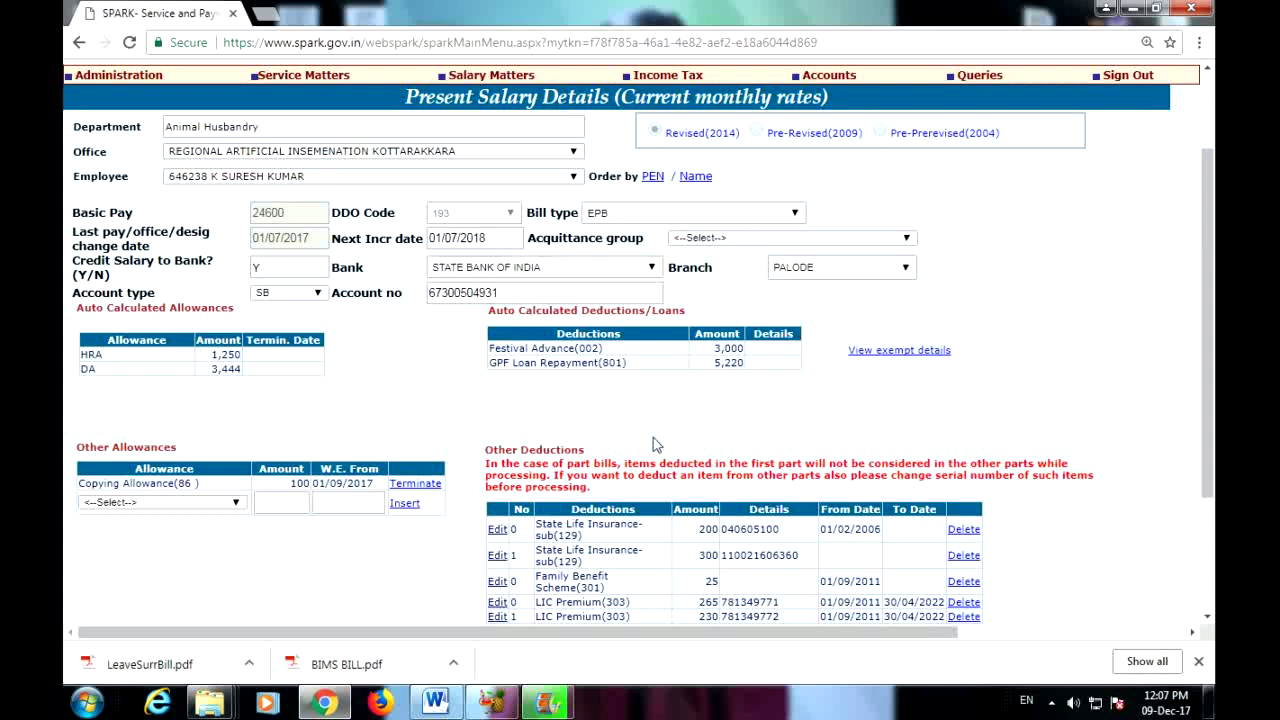
scroll(1027, 441, "up", 1)
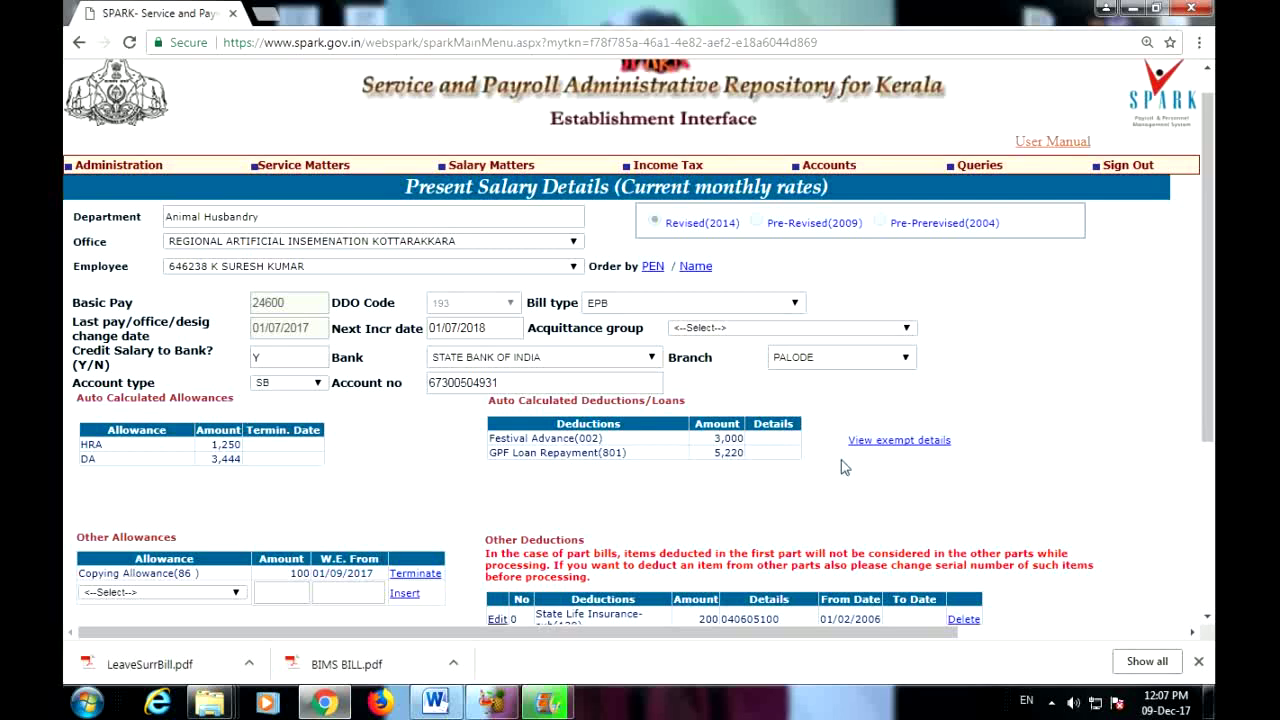
Step: Open Loan details for the Kottarakkara insemination office and pick an employee without active loans
mouse_move(490, 167)
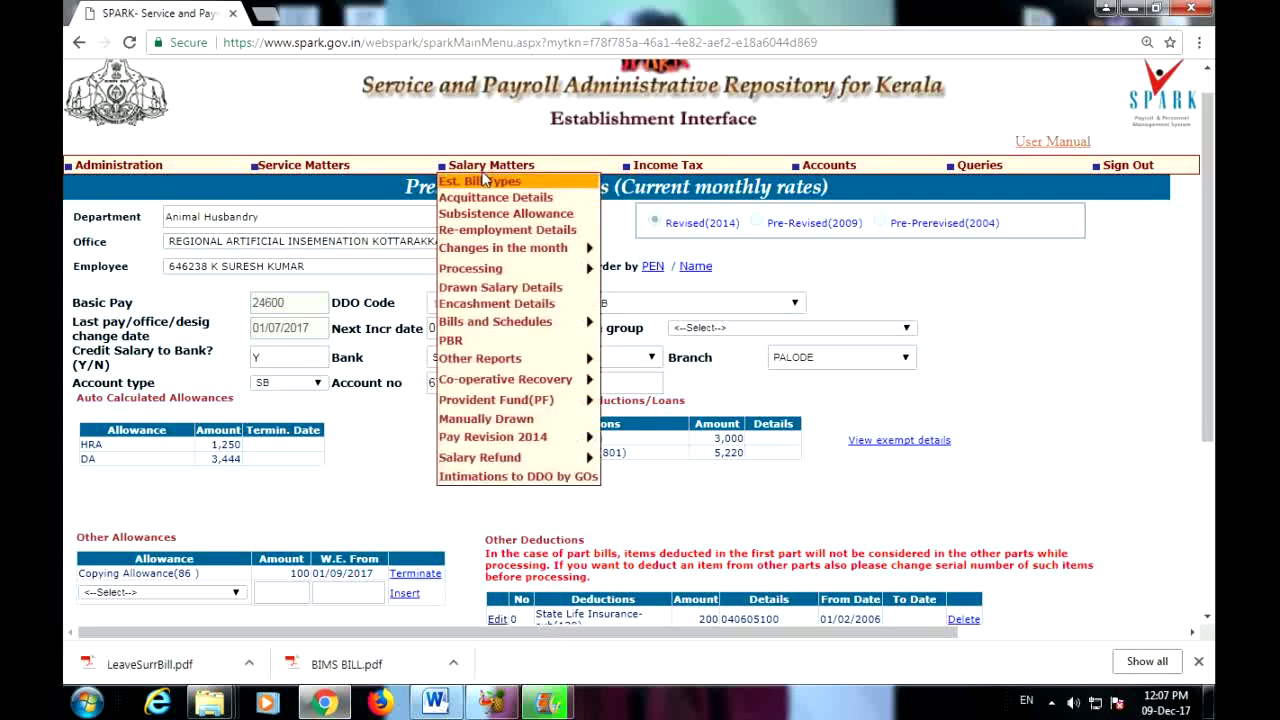
mouse_move(517, 255)
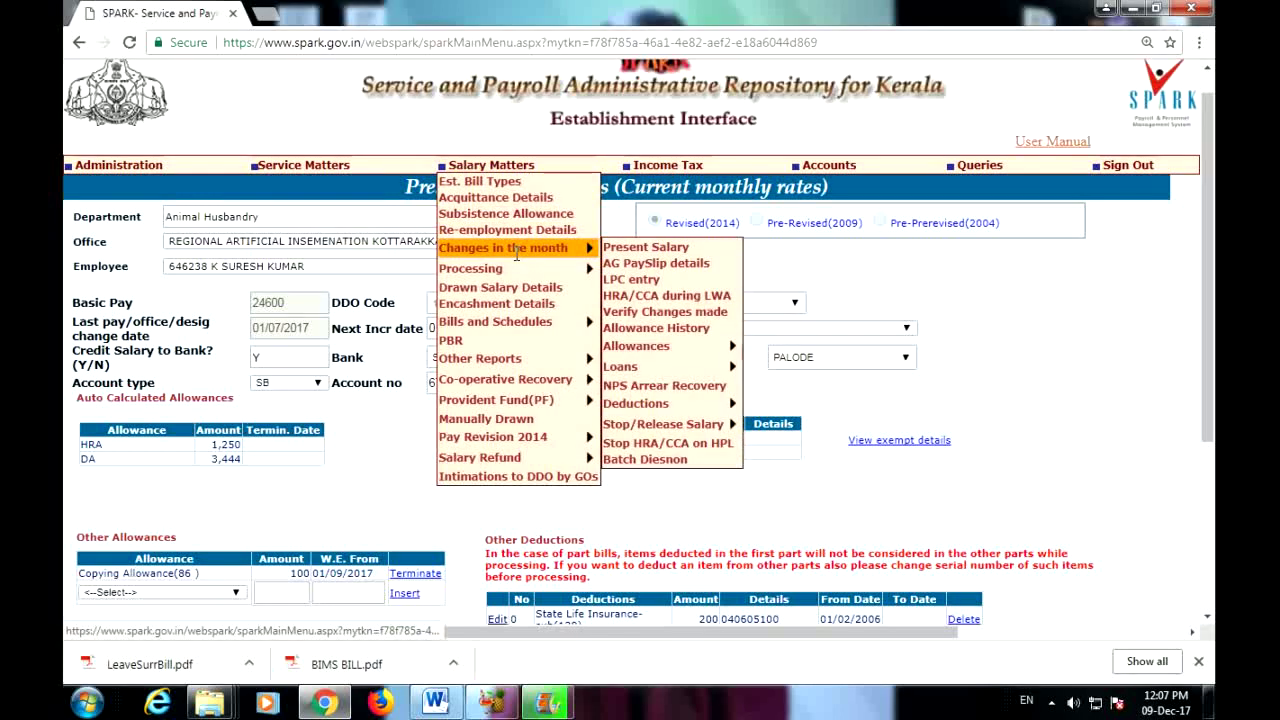
mouse_move(678, 374)
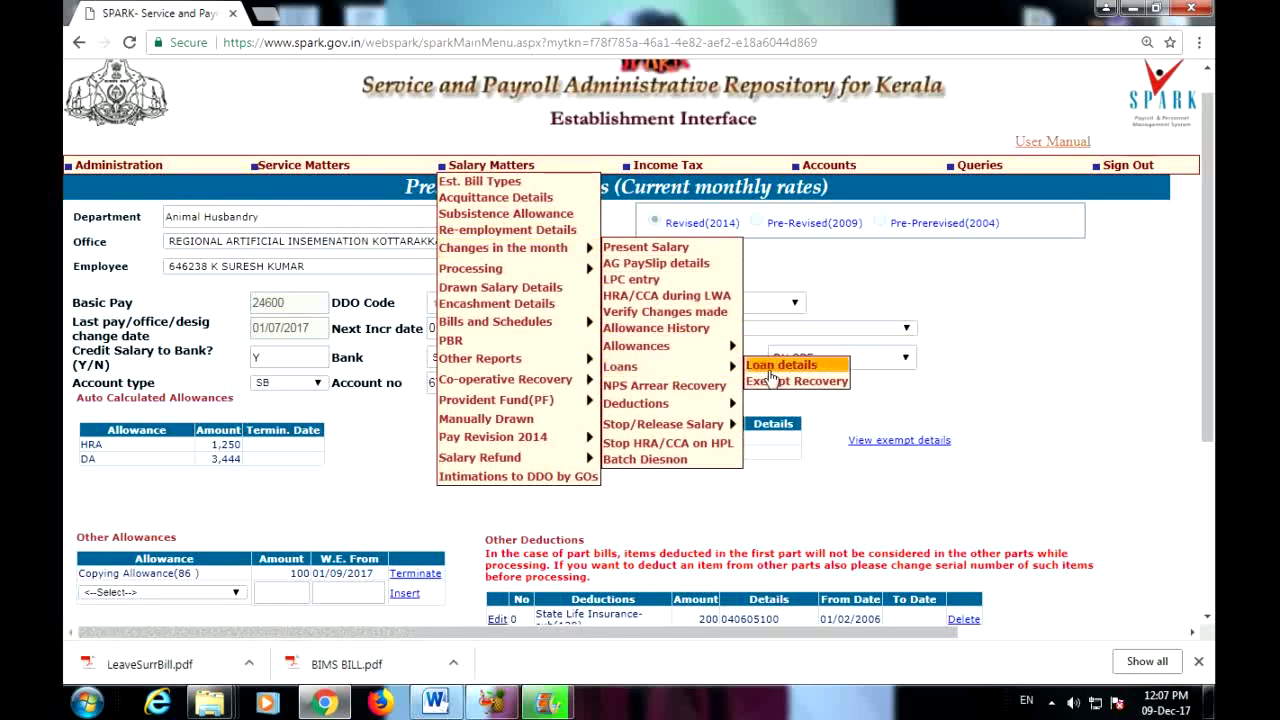
left_click(782, 366)
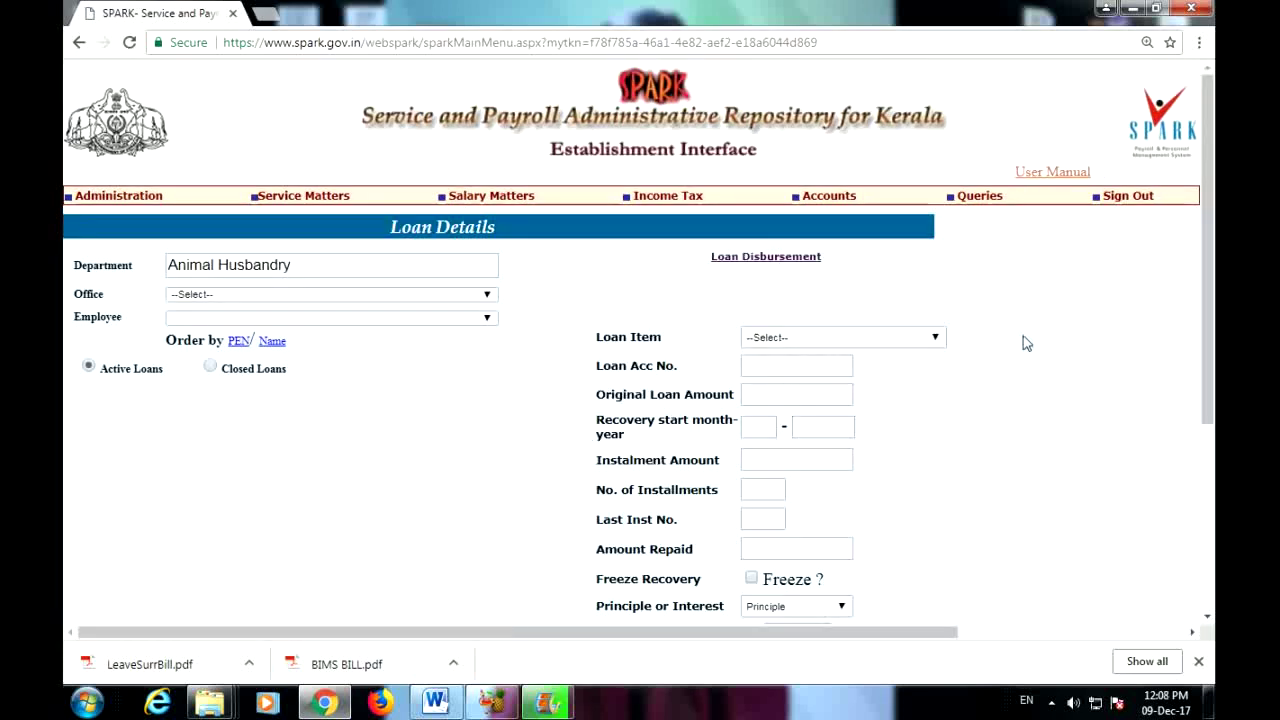
left_click(386, 295)
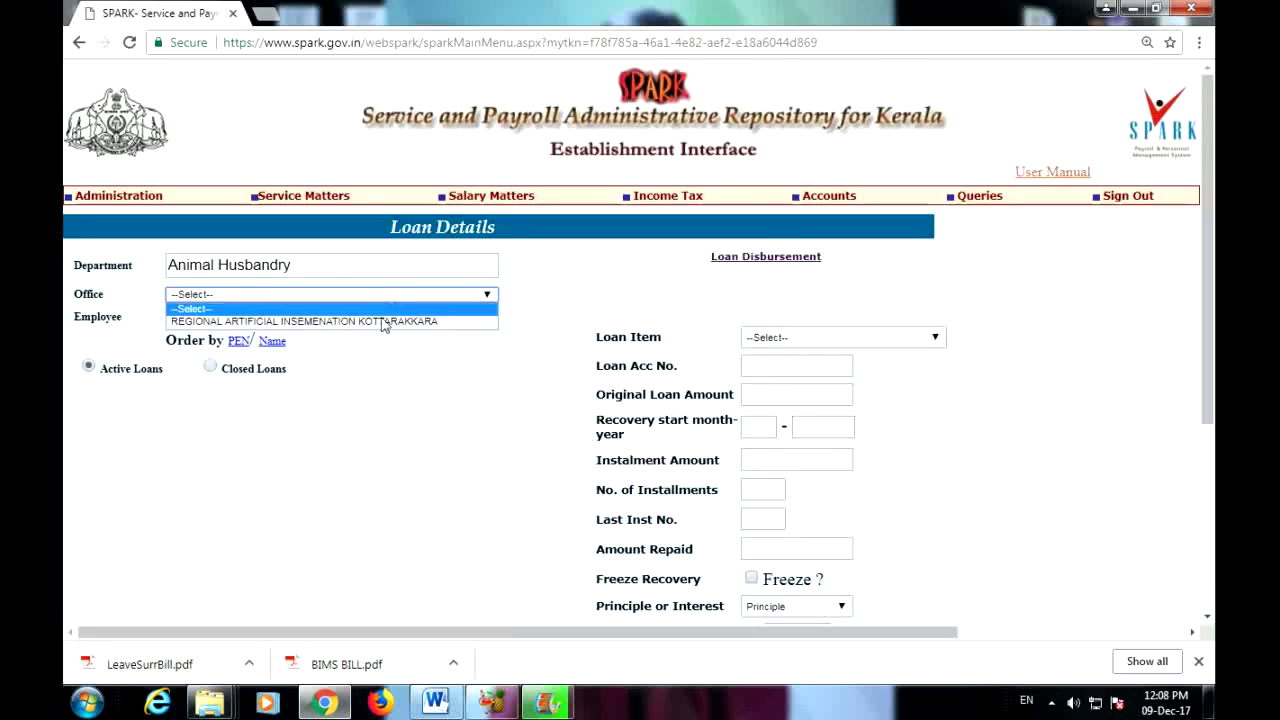
left_click(255, 321)
left_click(460, 319)
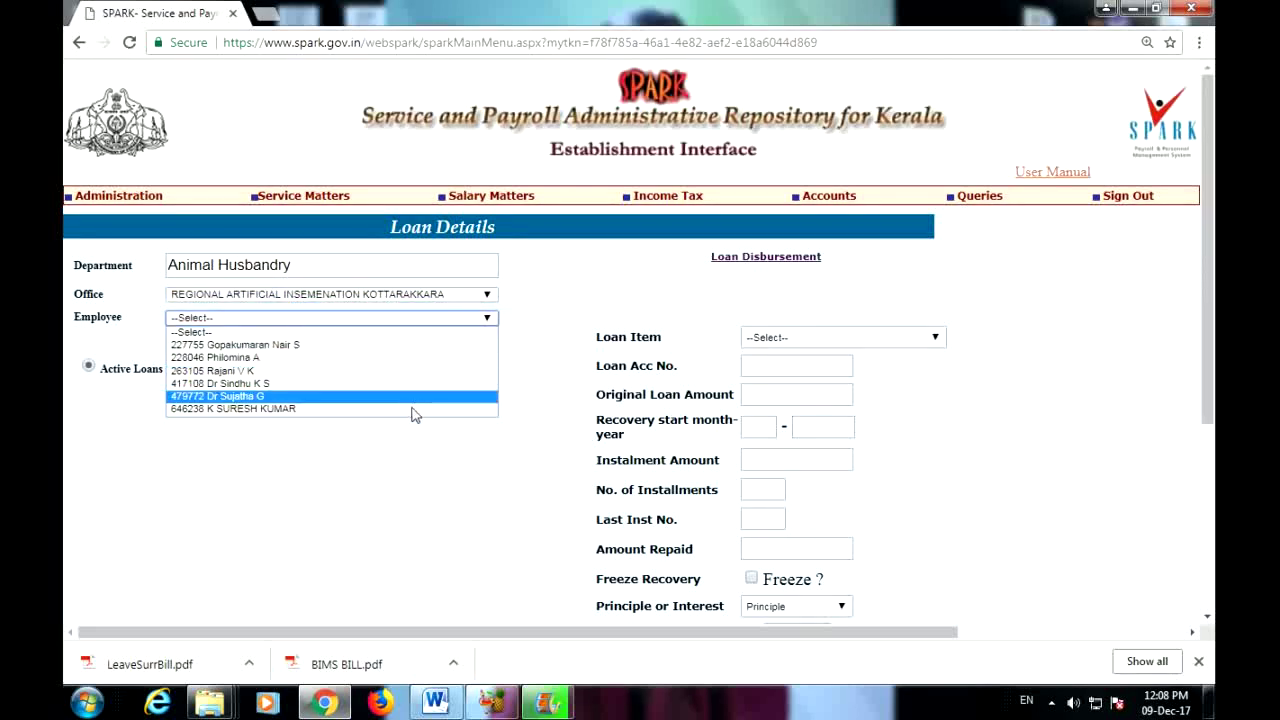
left_click(411, 409)
left_click(449, 319)
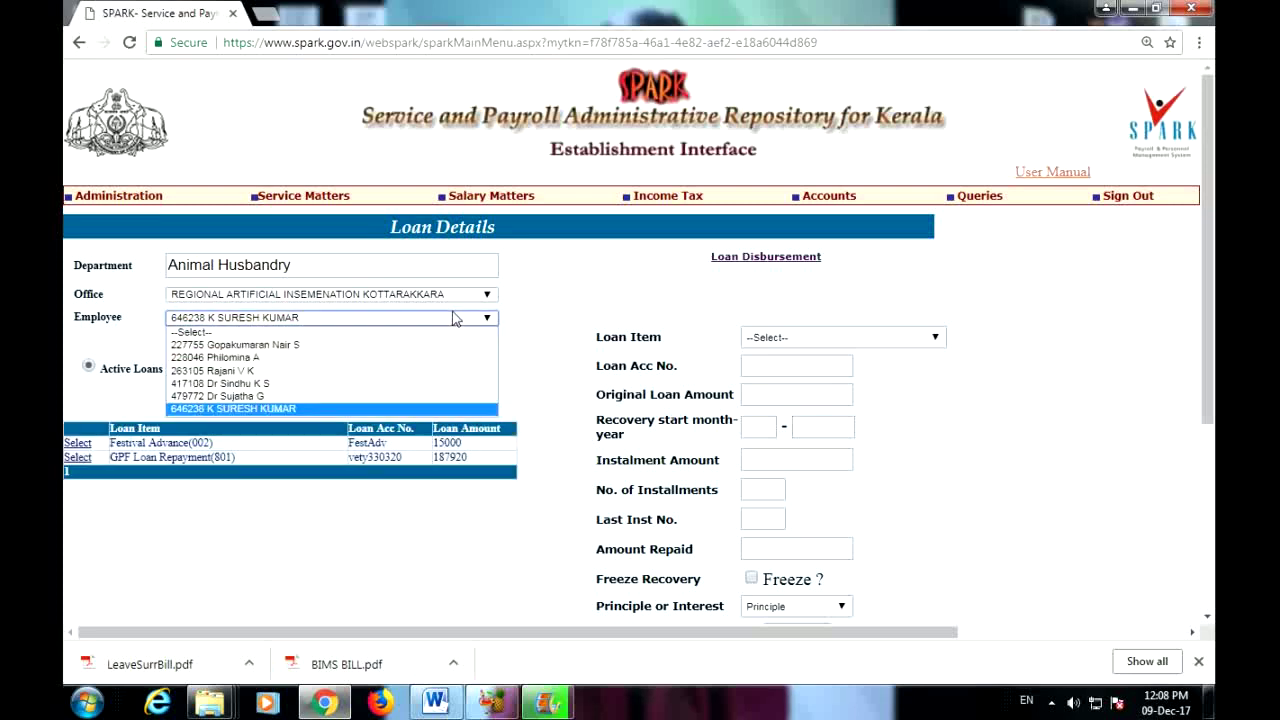
left_click(419, 384)
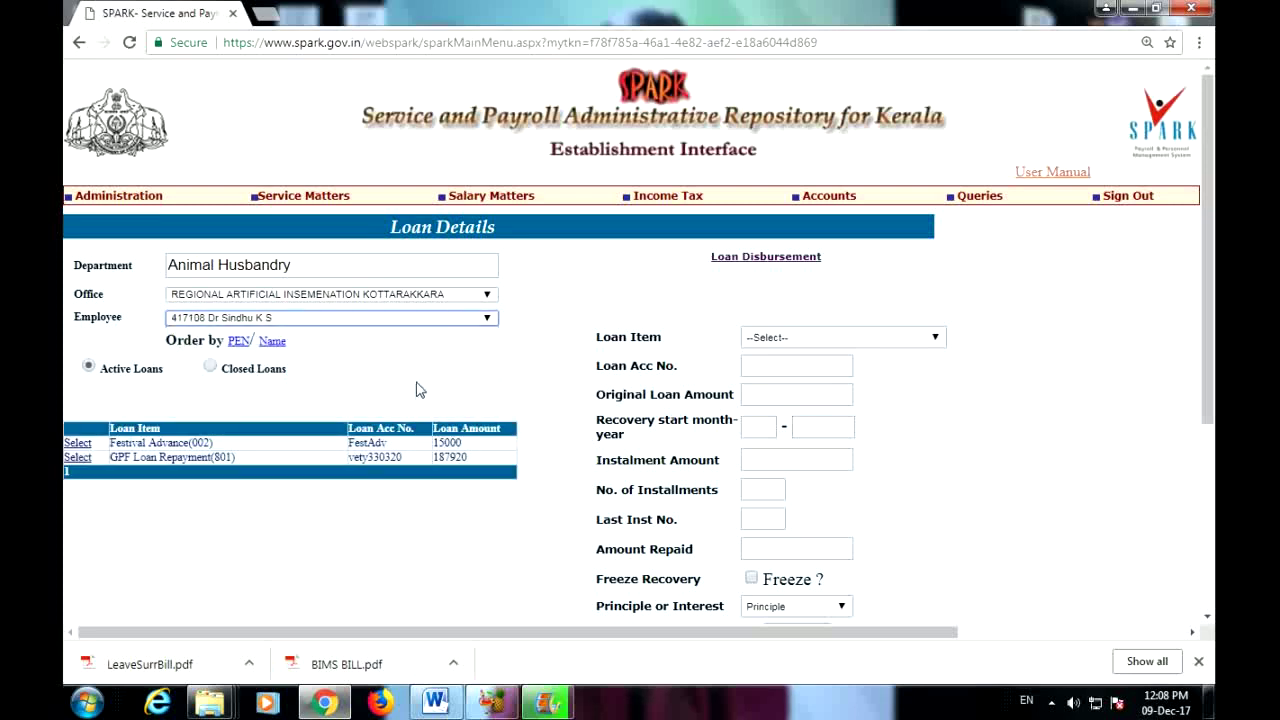
scroll(490, 420, "down", 1)
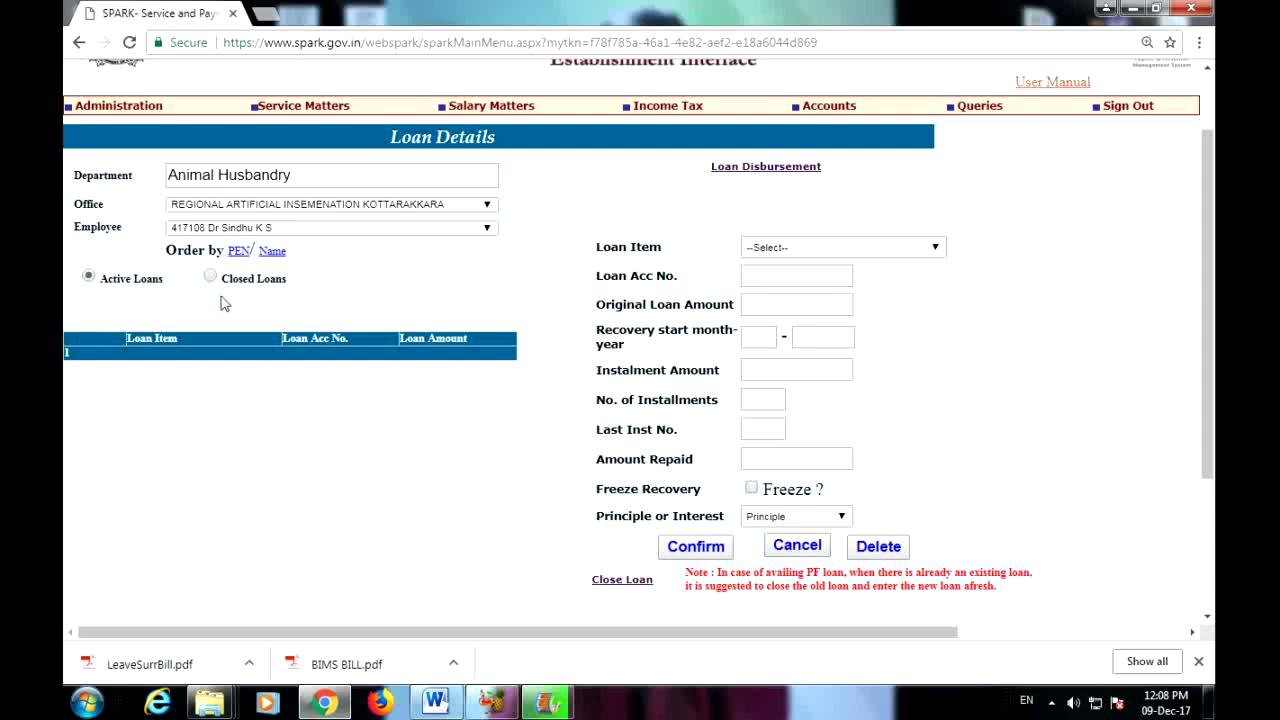
Step: Choose GPF Loan Repayment(801) as the loan item and start on the loan amount
left_click(934, 249)
left_click_drag(938, 310, 935, 300)
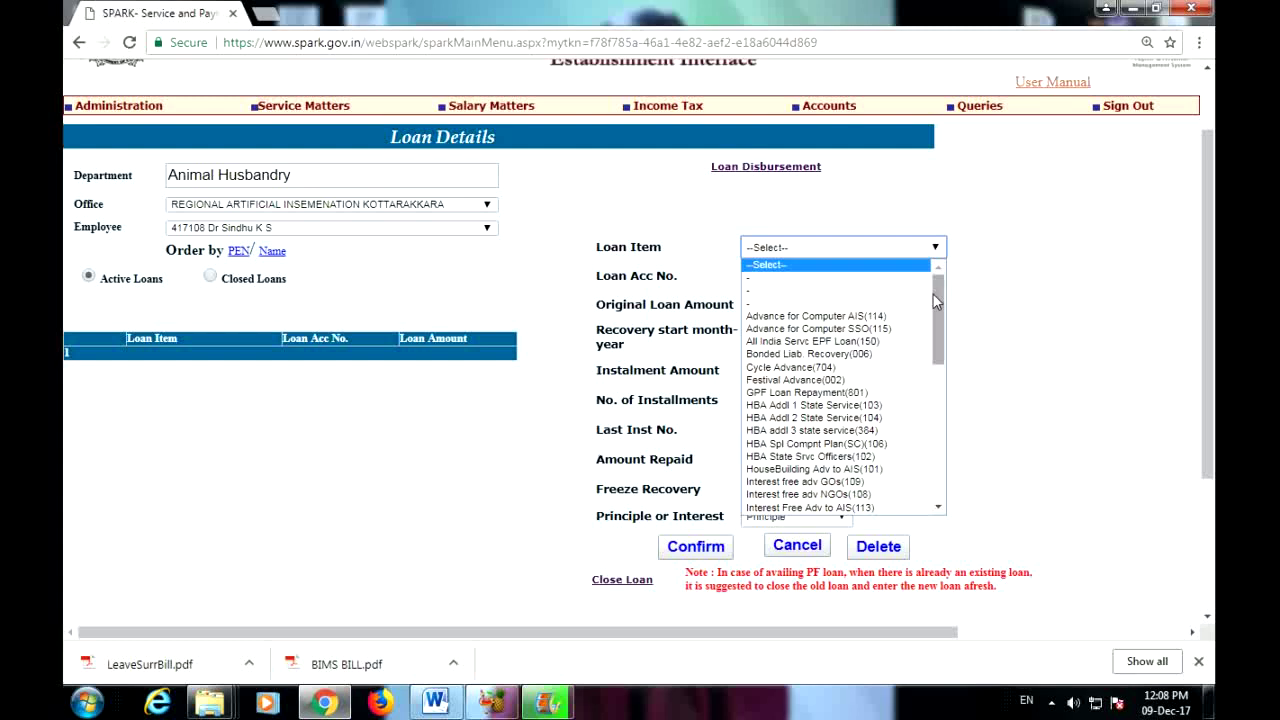
left_click(862, 396)
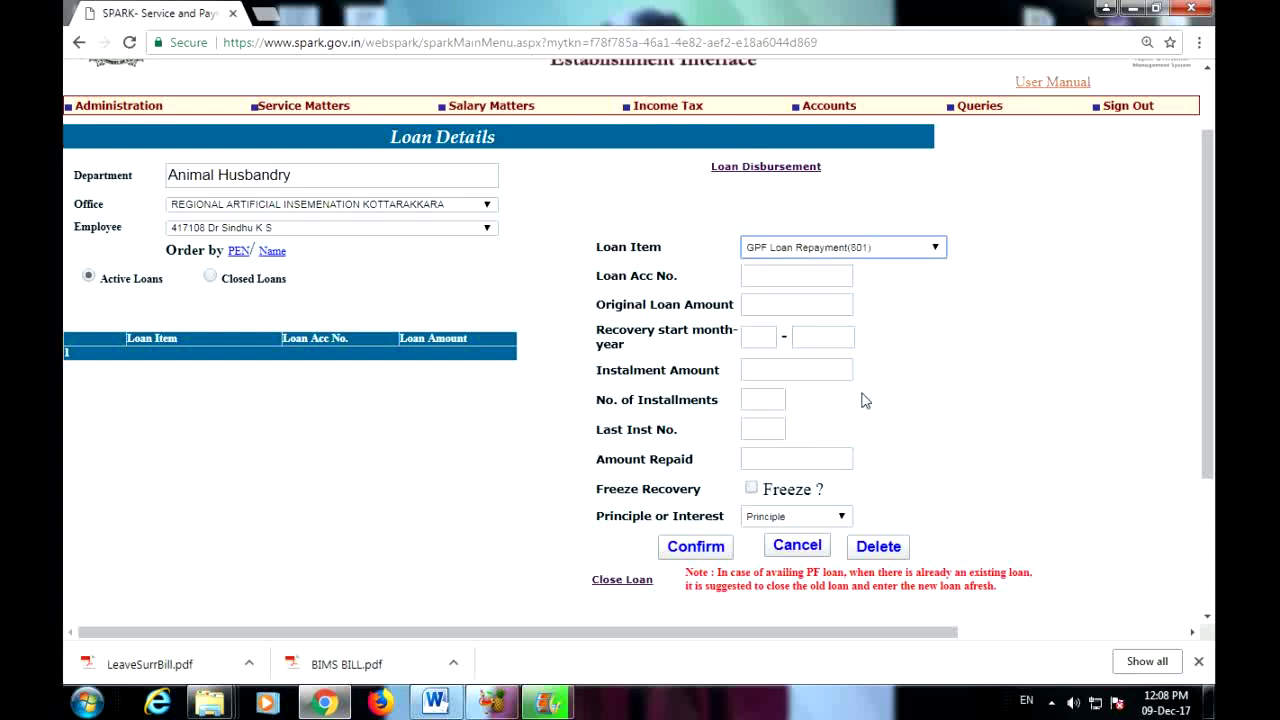
left_click(750, 305)
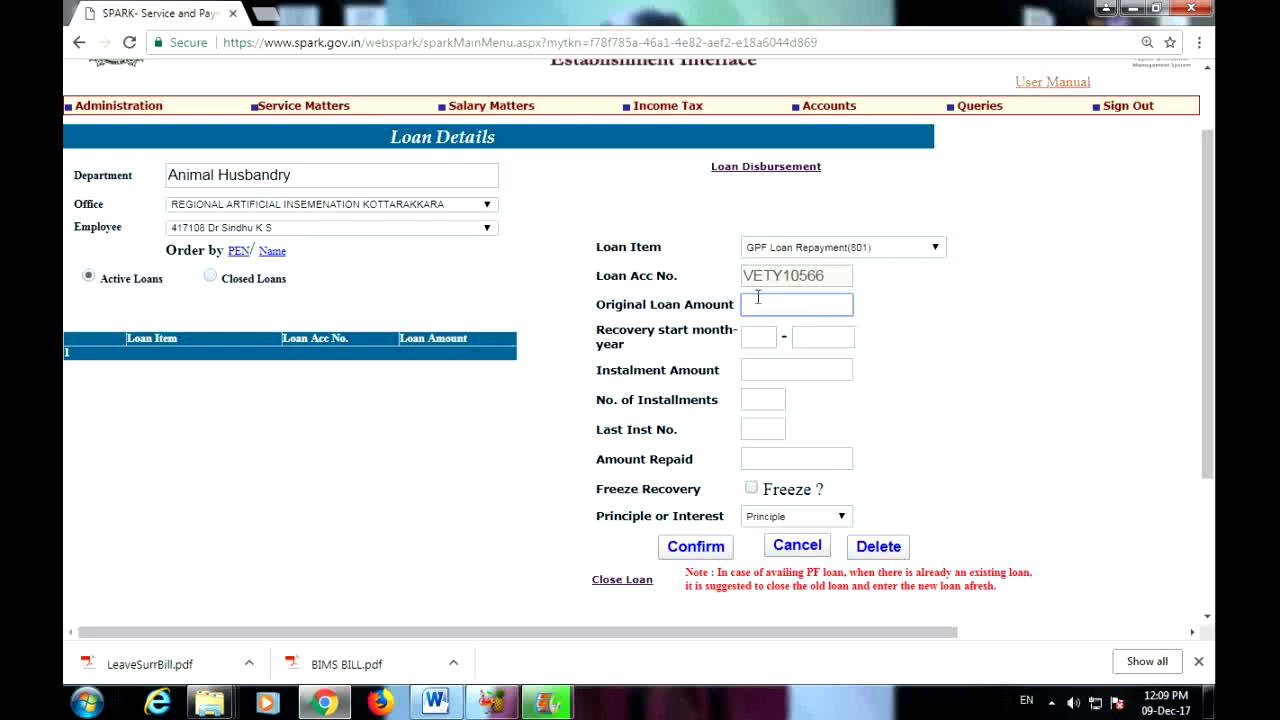
type("1")
key("BackSpace")
Step: Move through the recovery fields and enter 0 for Last Inst No. and Amount Repaid
left_click(766, 339)
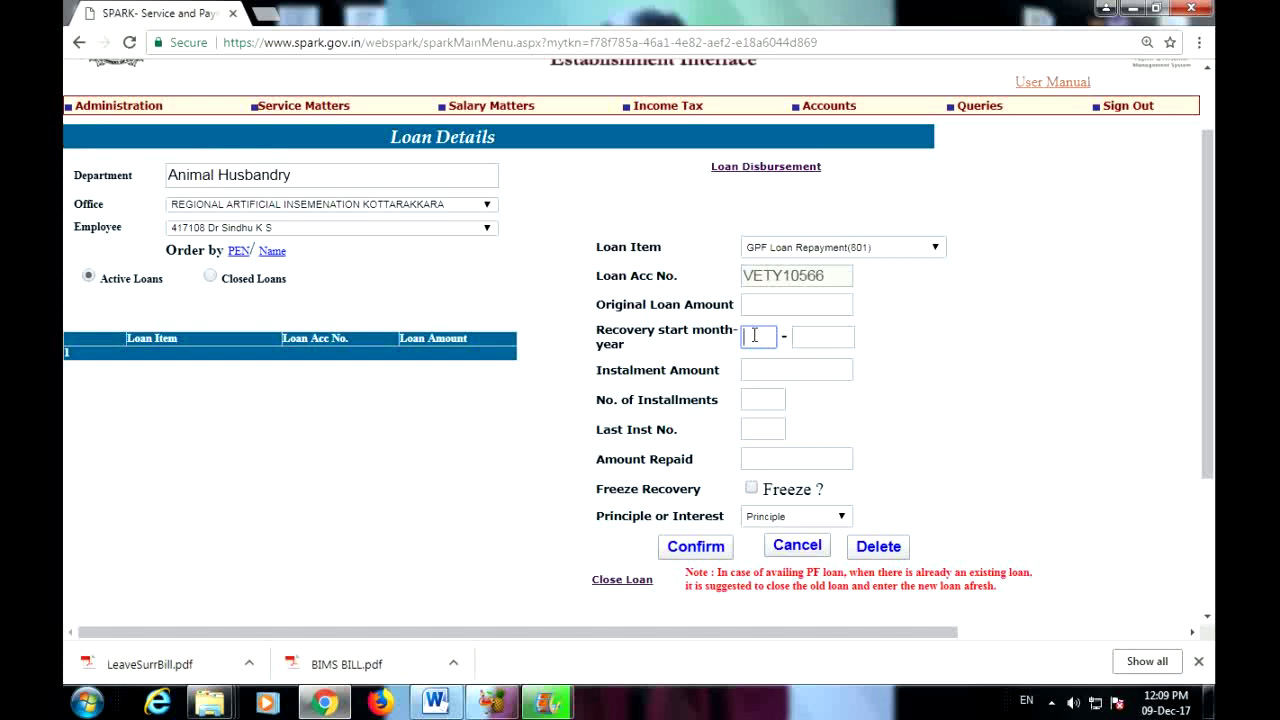
left_click(849, 337)
left_click(766, 368)
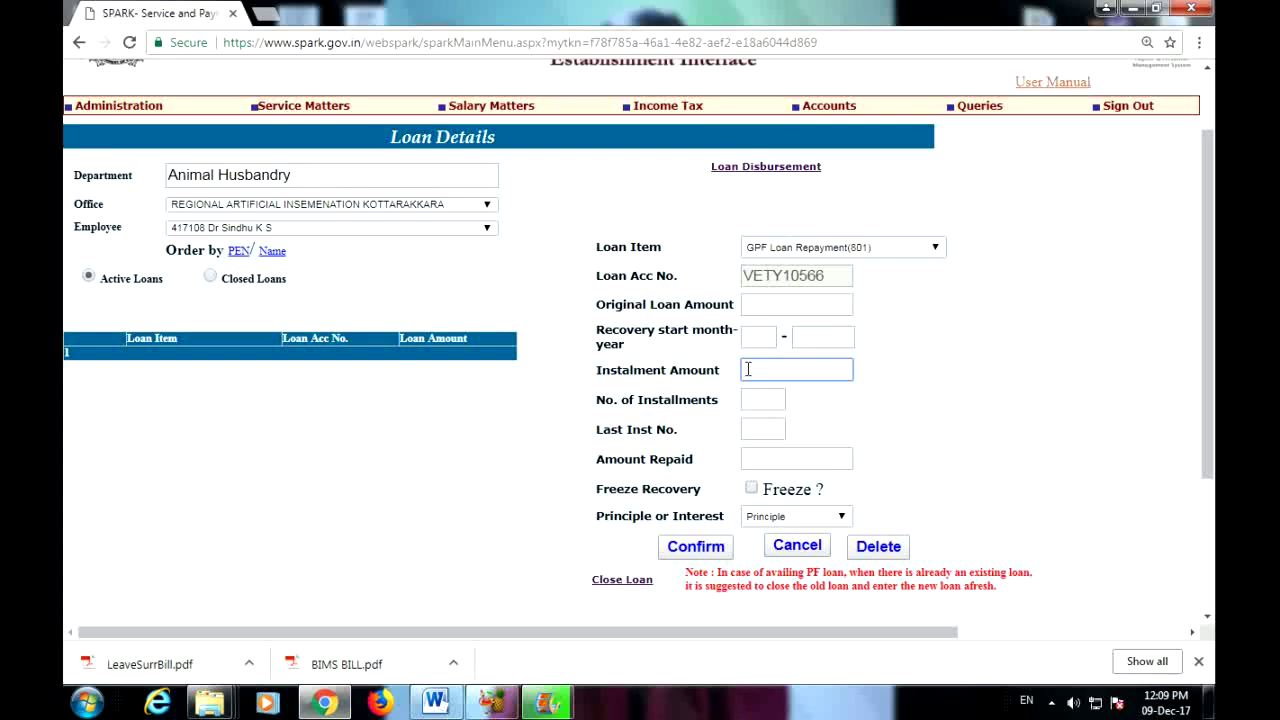
key("Tab")
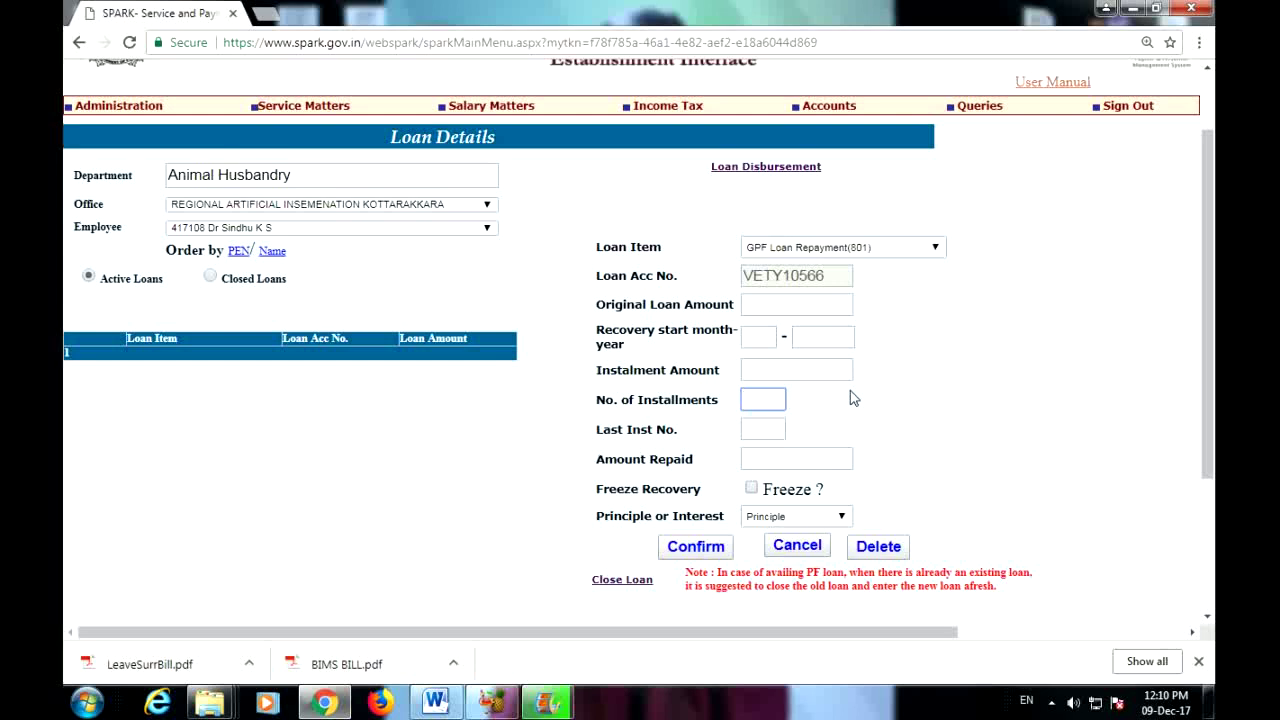
key("Tab")
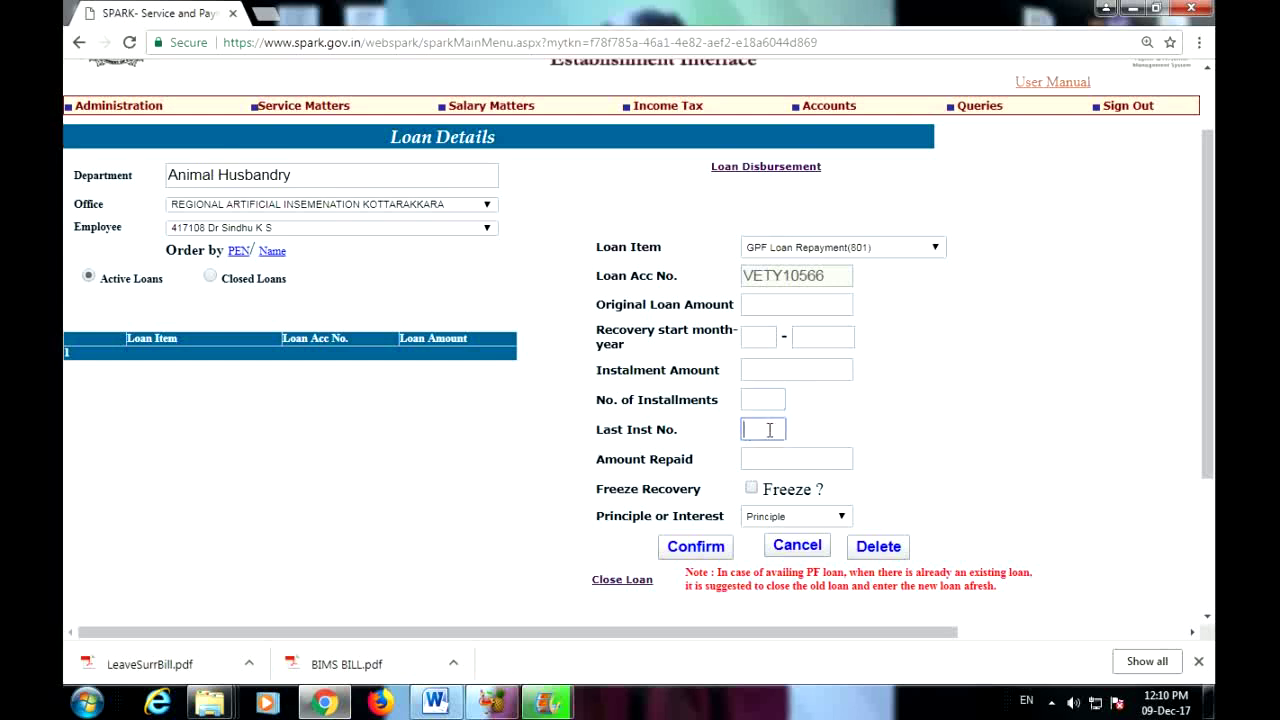
type("0")
left_click(782, 456)
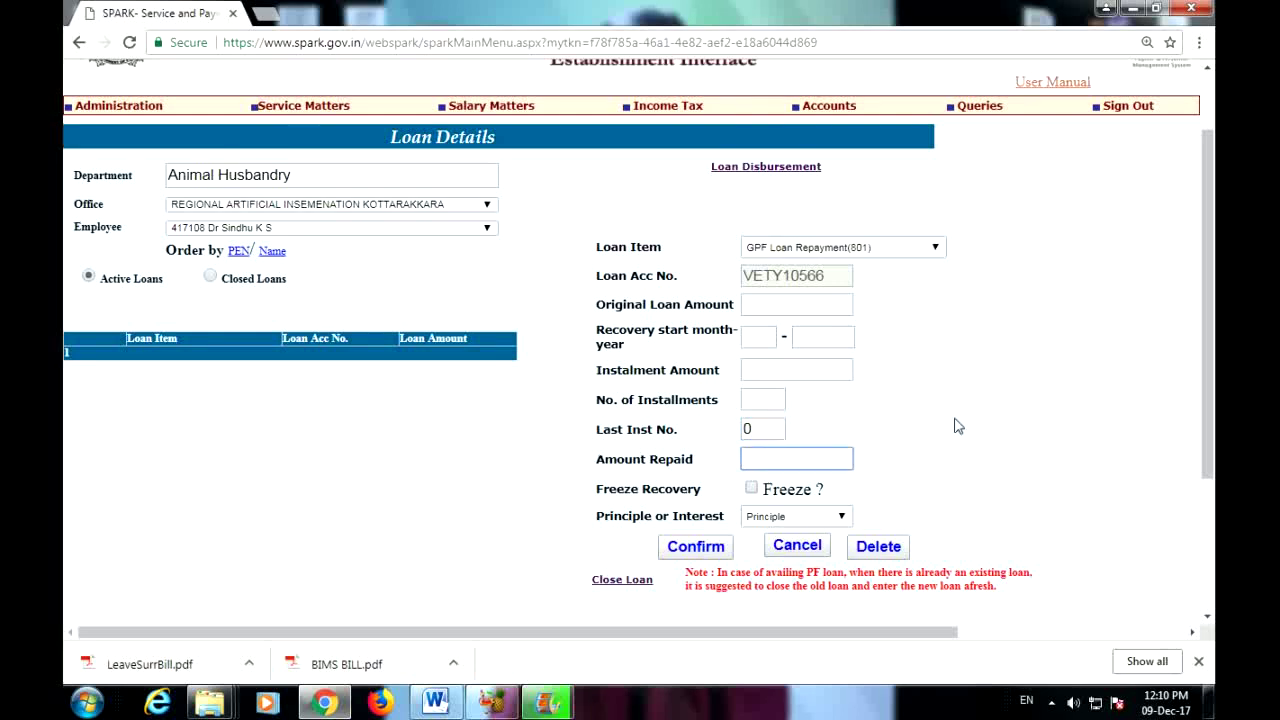
type("0")
left_click(750, 490)
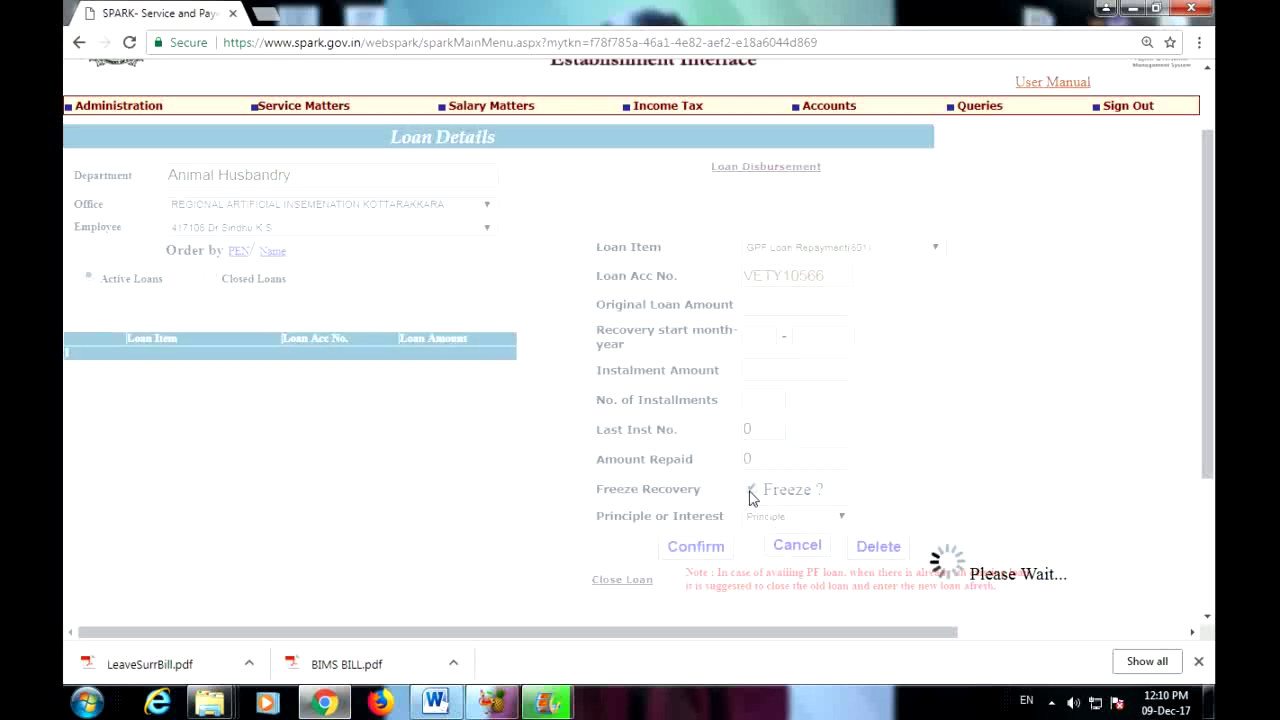
left_click(752, 491)
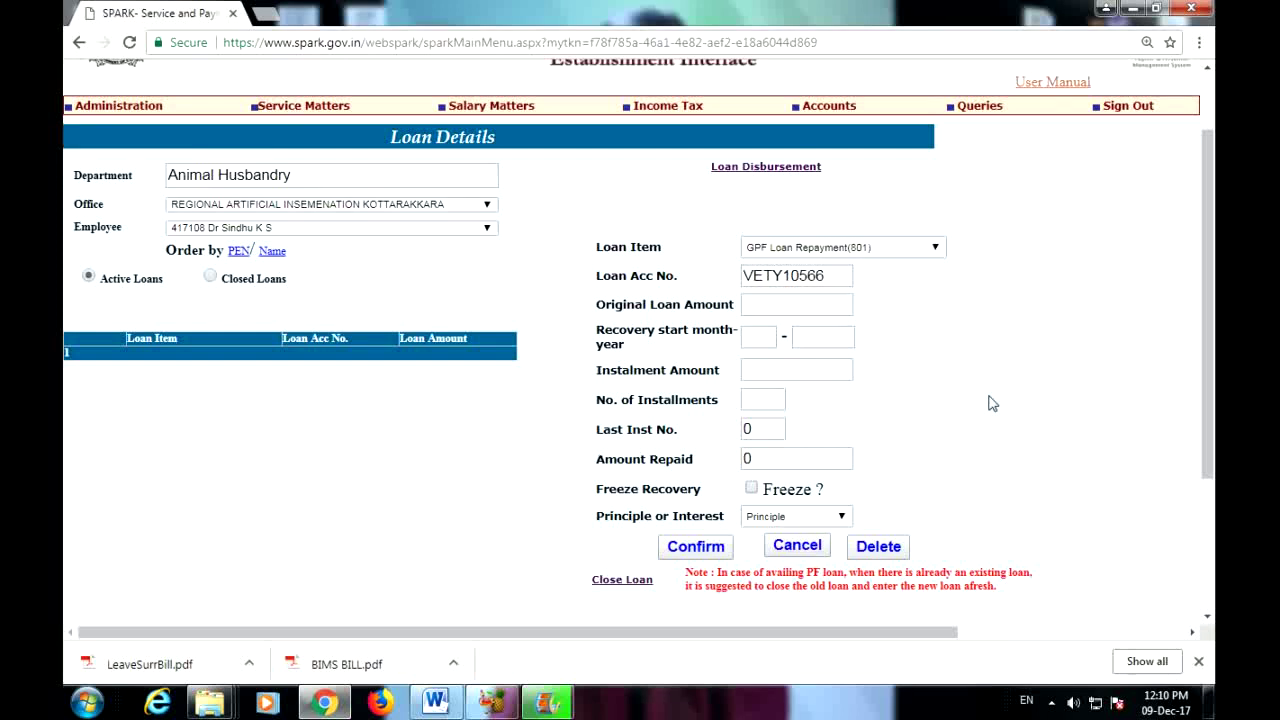
left_click(753, 489)
scroll(1072, 420, "down", 2)
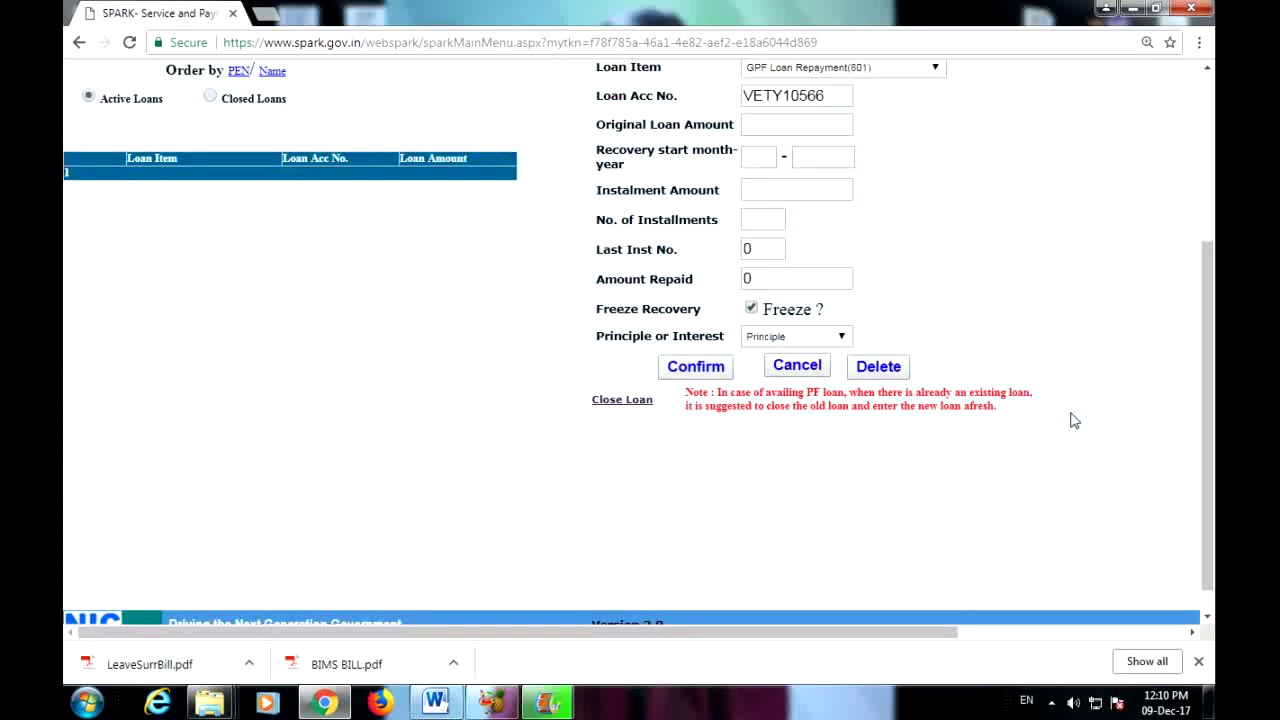
scroll(1072, 420, "up", 1)
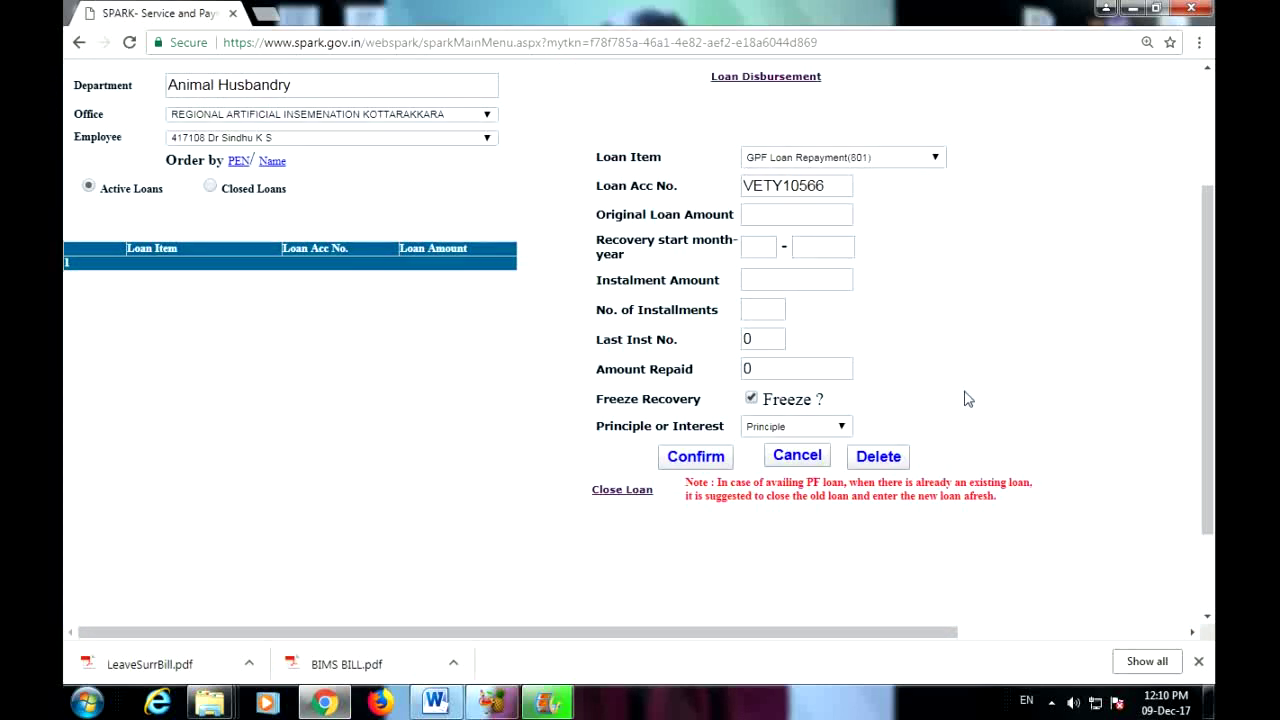
scroll(962, 488, "up", 2)
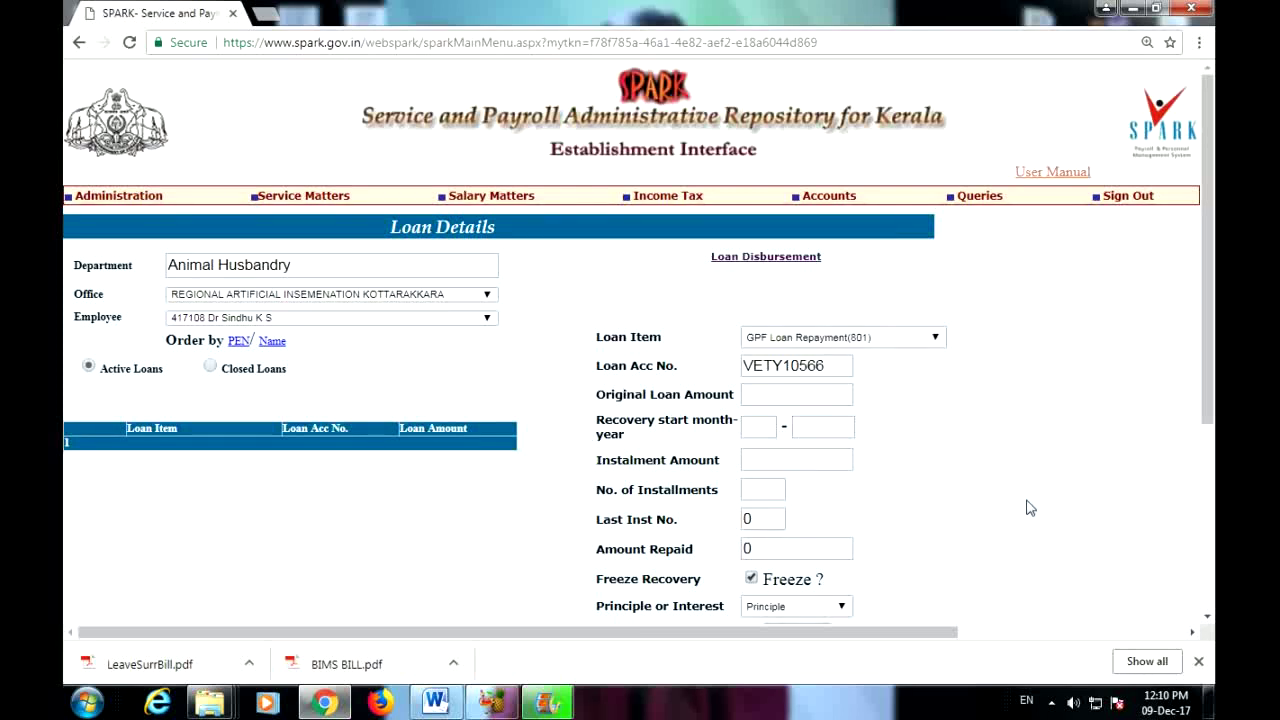
Step: Open Monthly Salary Processing and dismiss the retirement verification notice
mouse_move(500, 193)
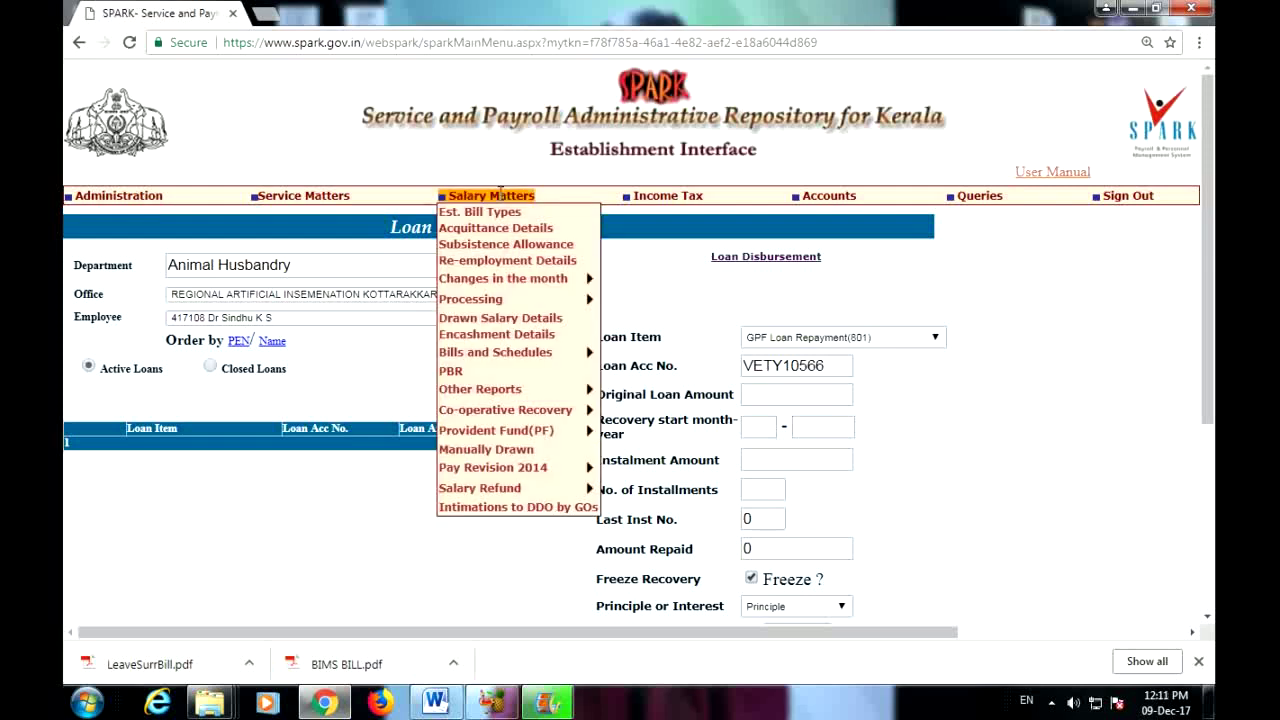
mouse_move(520, 299)
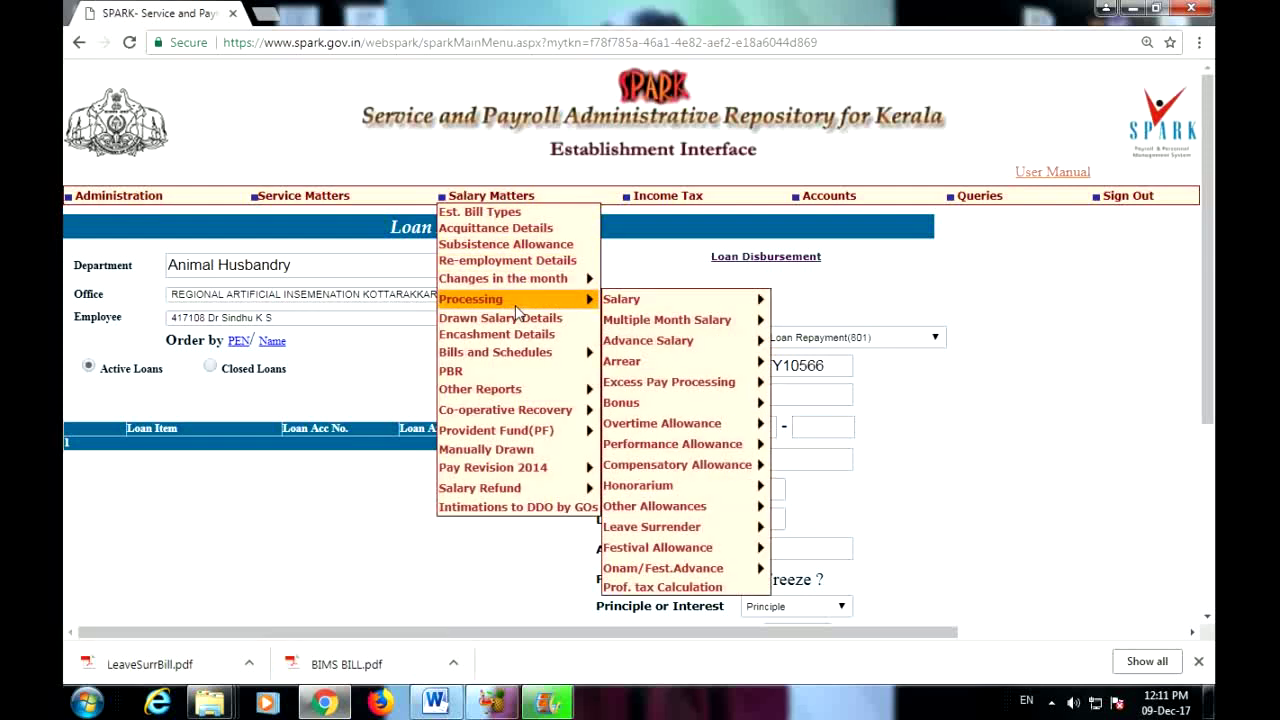
mouse_move(629, 299)
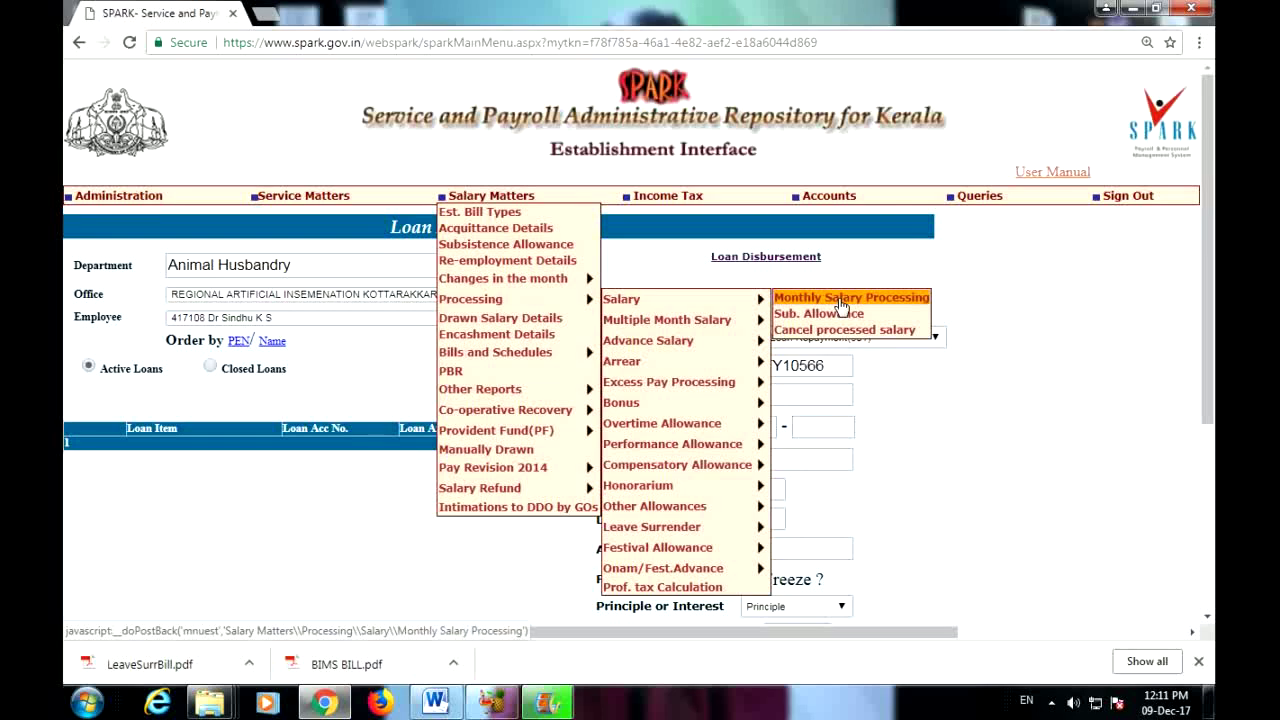
left_click(841, 305)
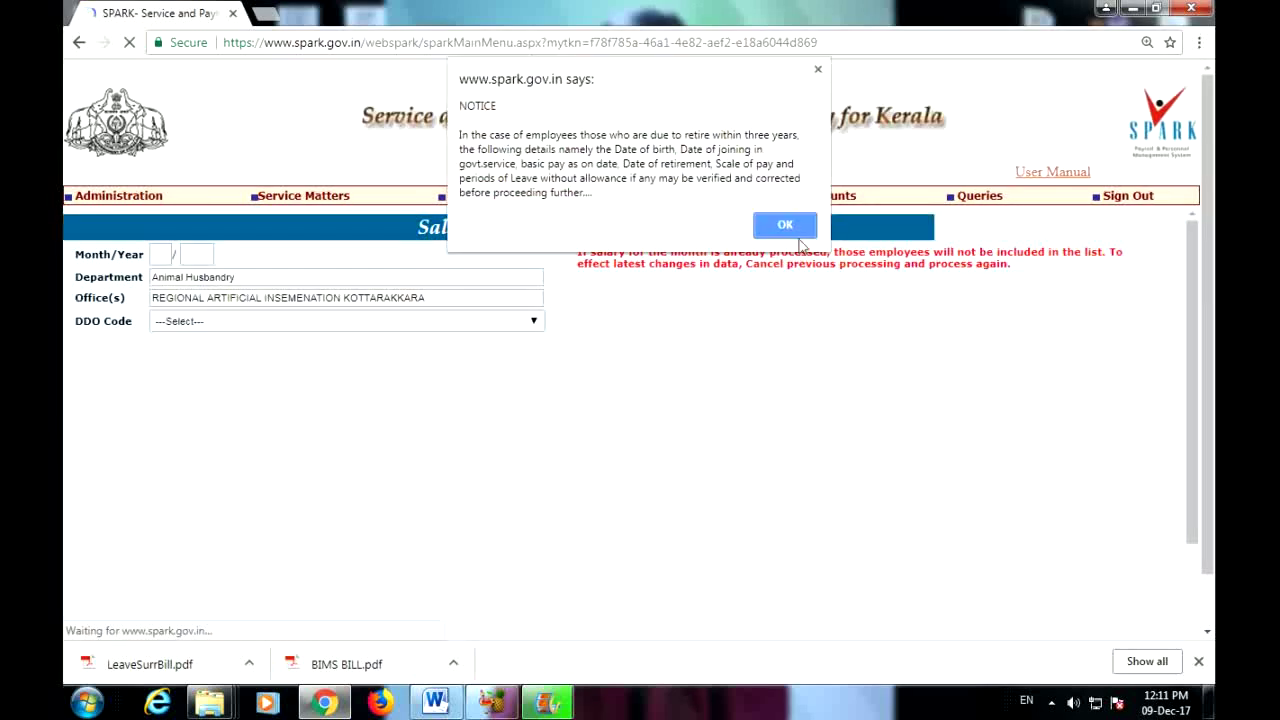
key("Return")
Step: Enter processing month 12/2017, DDO code 193 and bill type EPB
left_click(164, 254)
type("12")
left_click(197, 257)
type("2017")
left_click(204, 321)
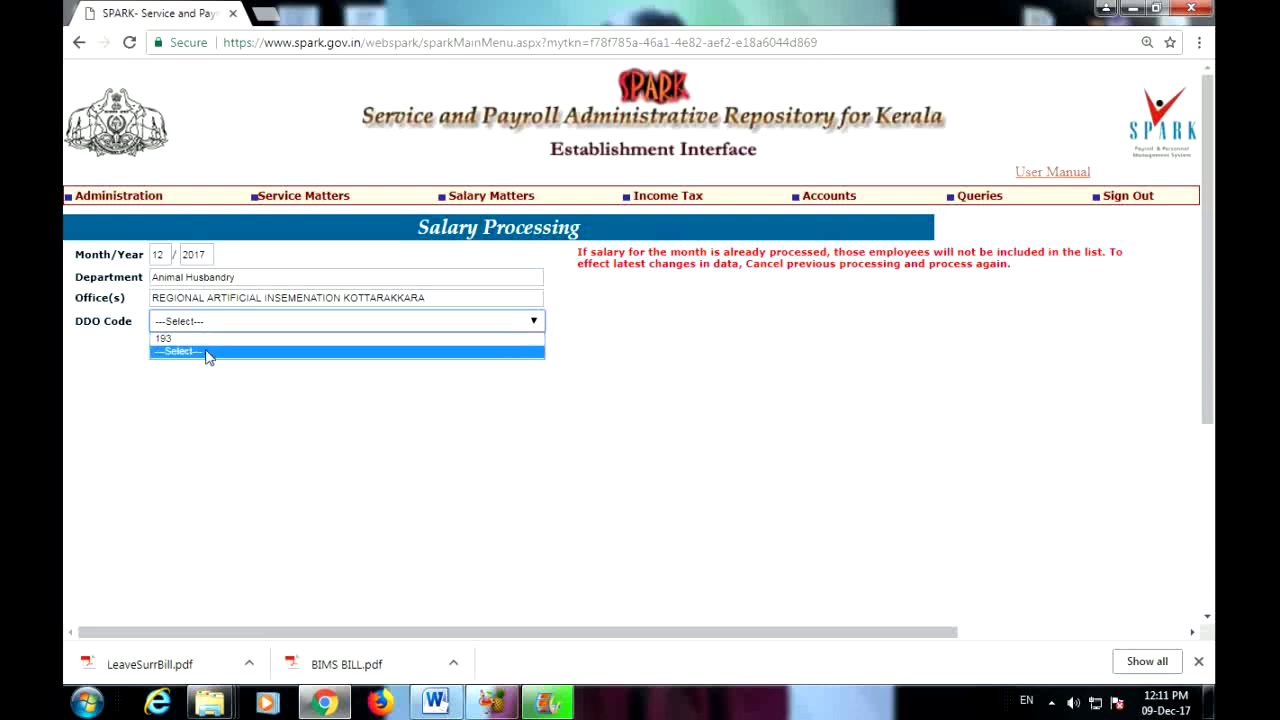
left_click(207, 351)
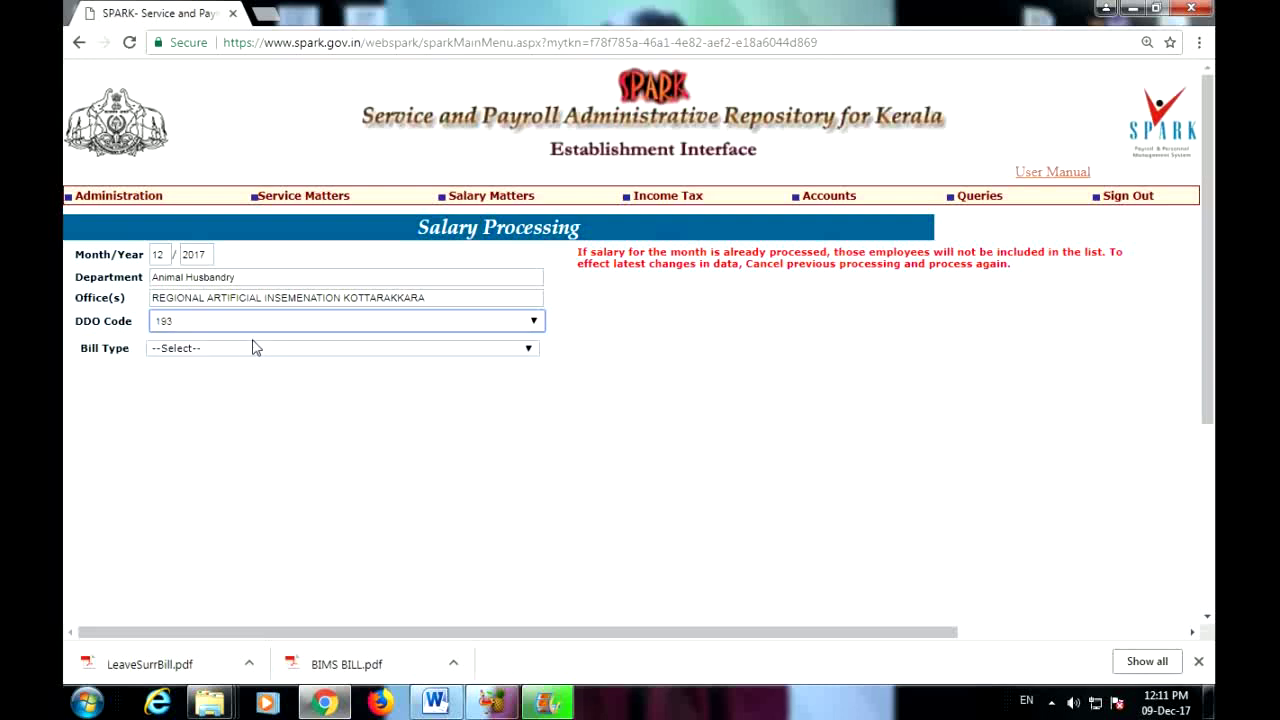
left_click(257, 352)
left_click(256, 377)
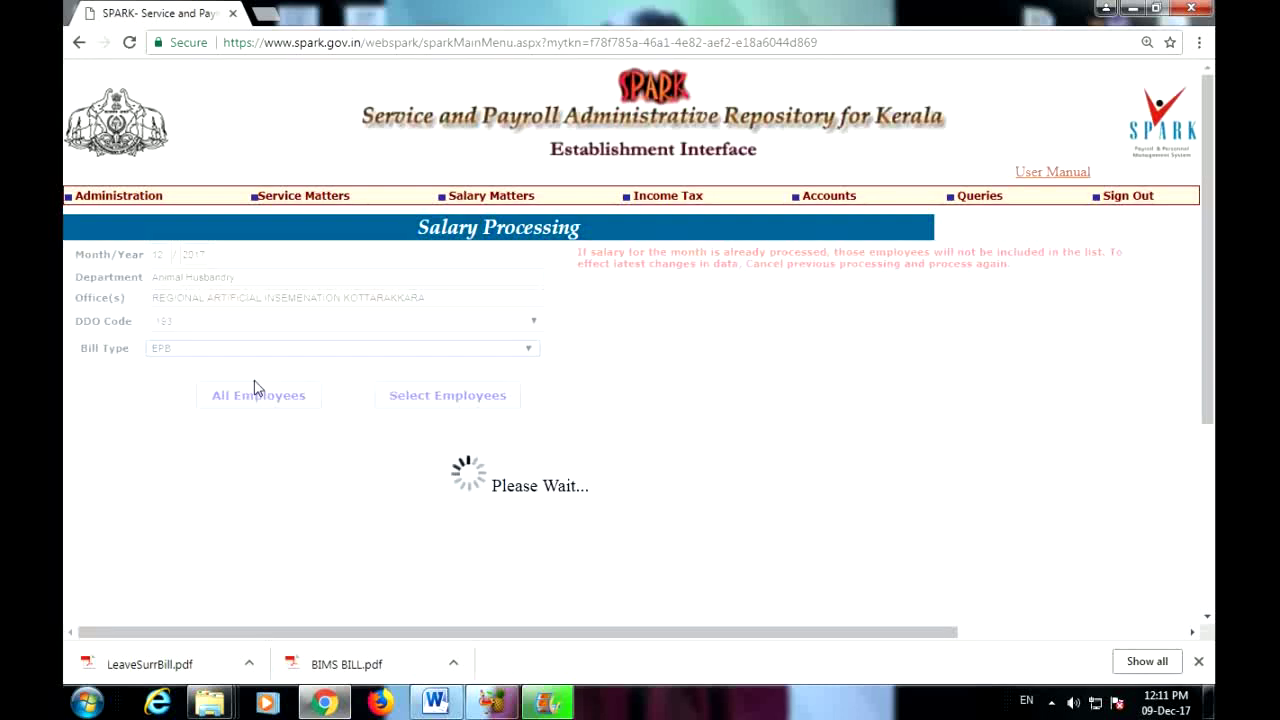
Step: Acknowledge the 'processing not allowed' warning for EPB and review the bill type choices
left_click(784, 168)
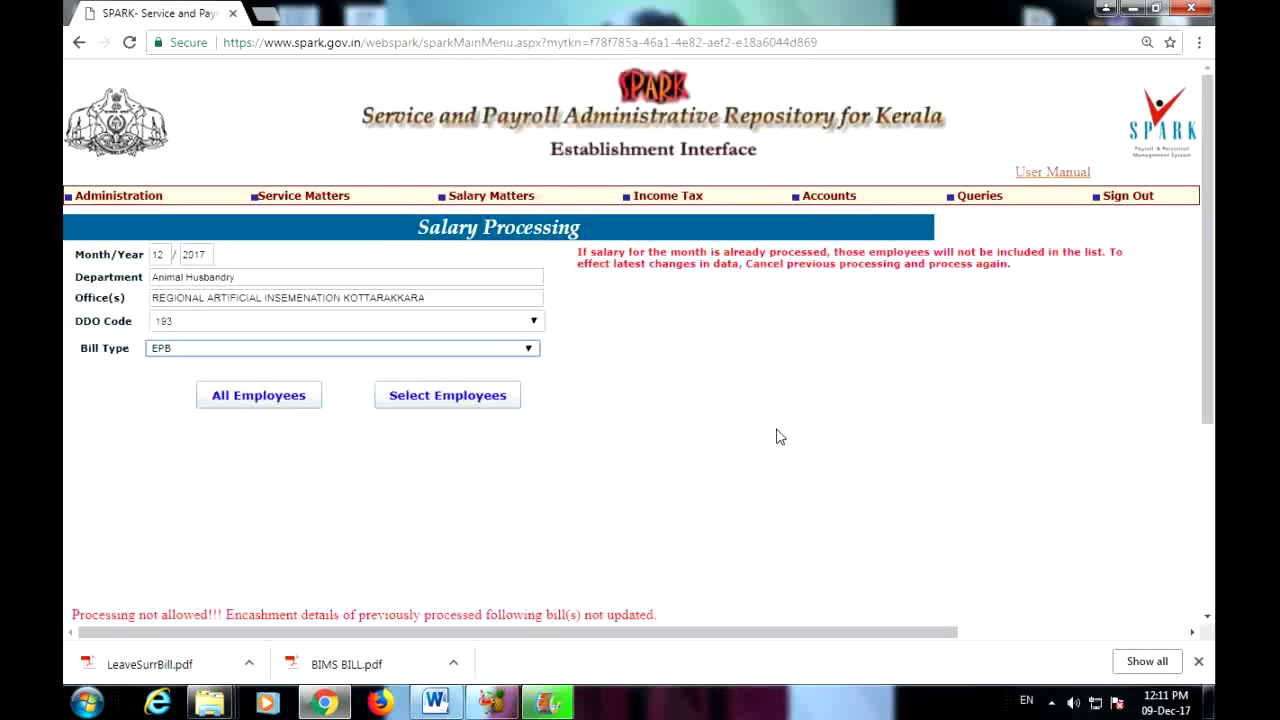
scroll(803, 449, "down", 3)
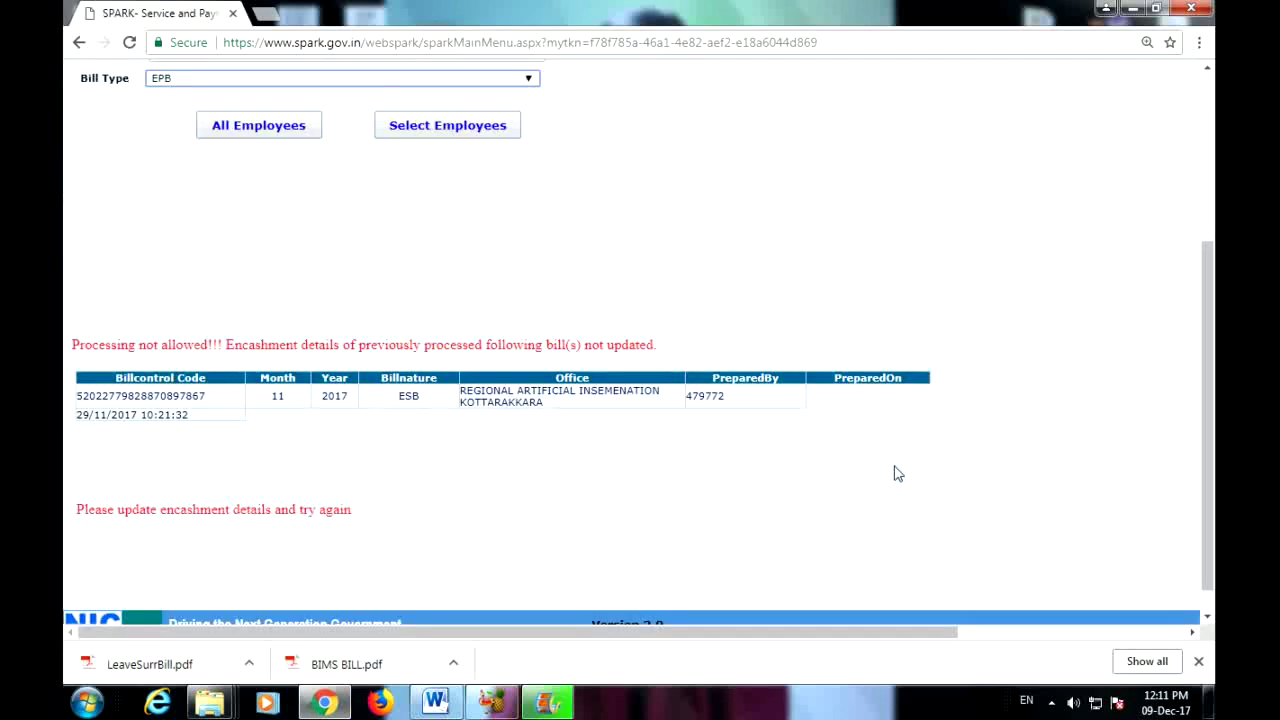
scroll(898, 474, "up", 2)
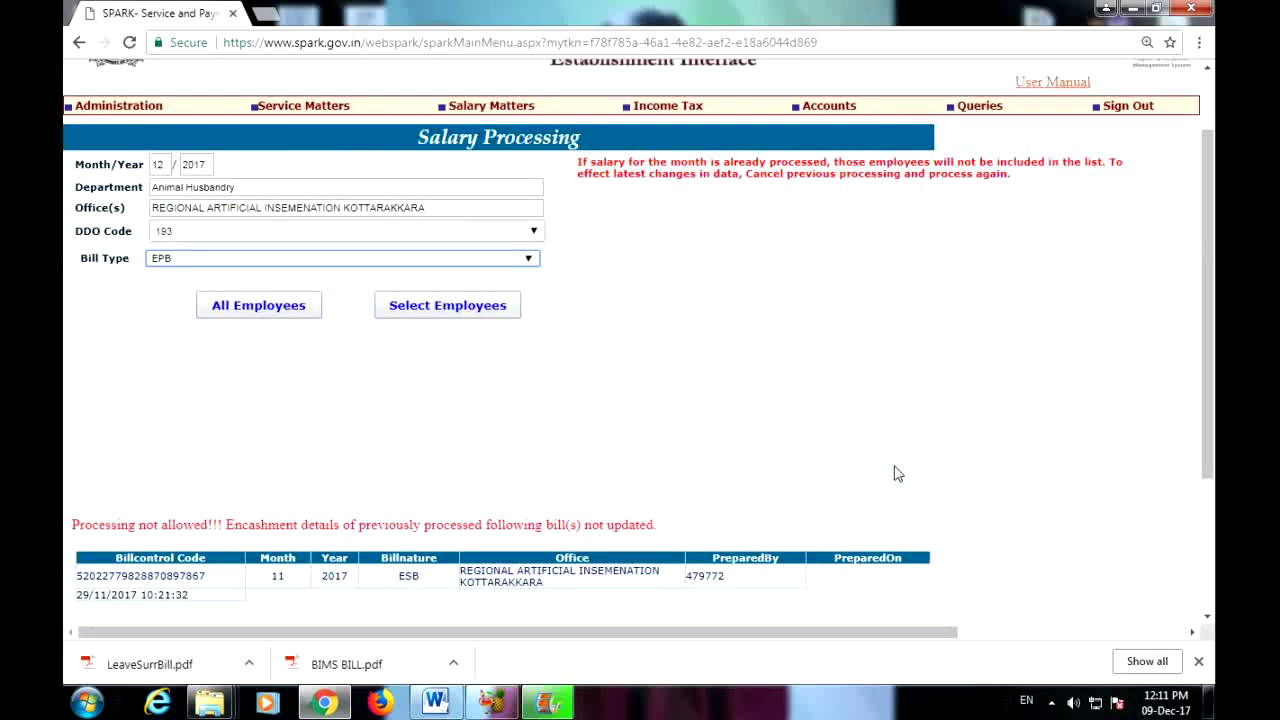
left_click(502, 262)
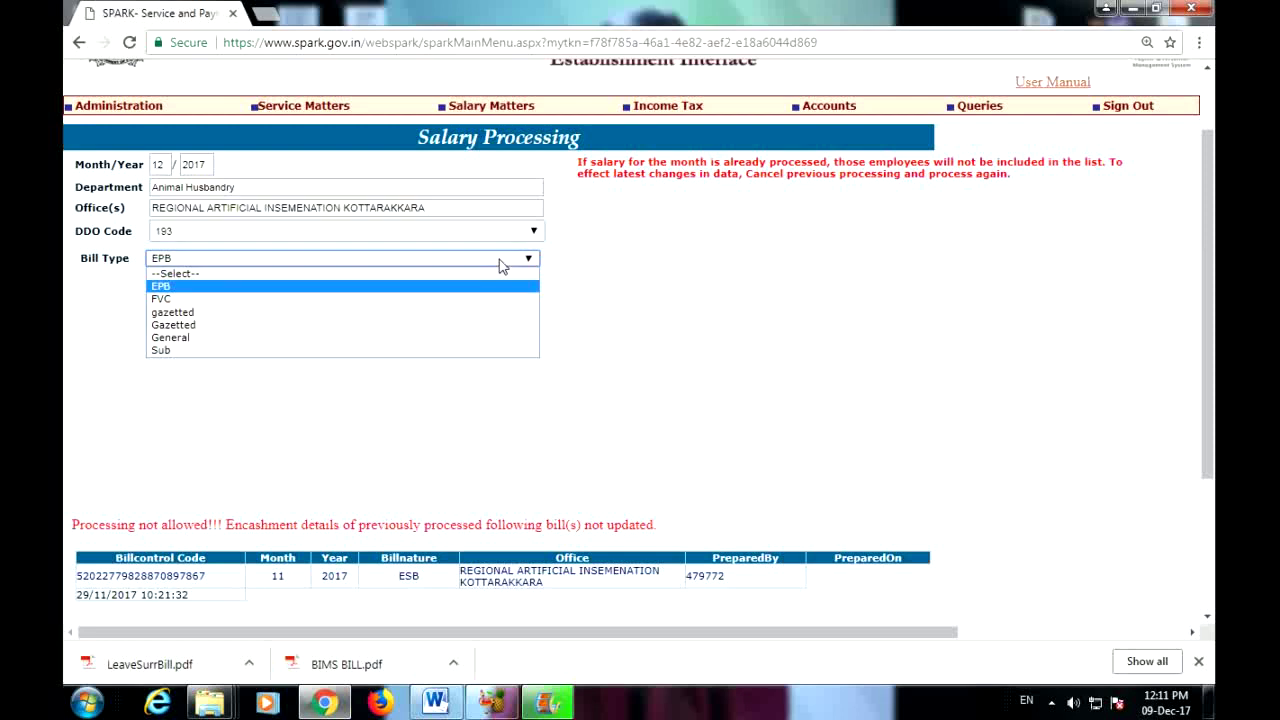
left_click(958, 355)
scroll(1010, 490, "down", 3)
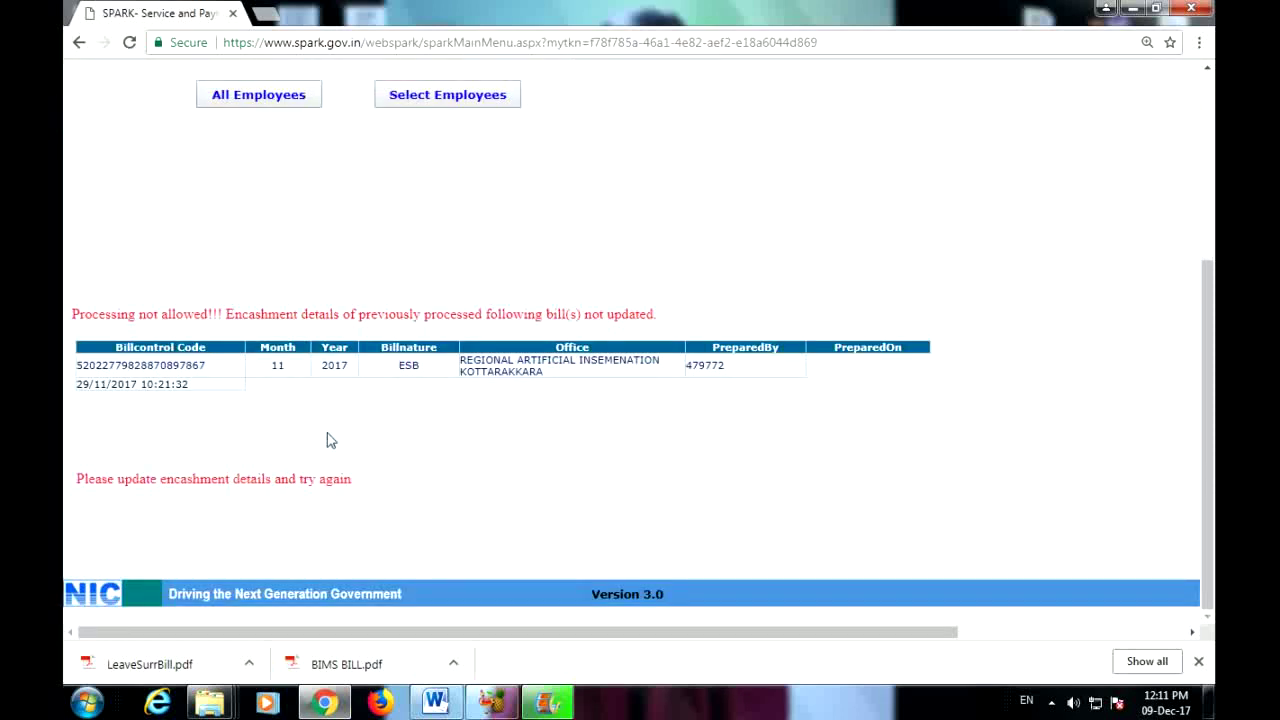
scroll(817, 451, "up", 1)
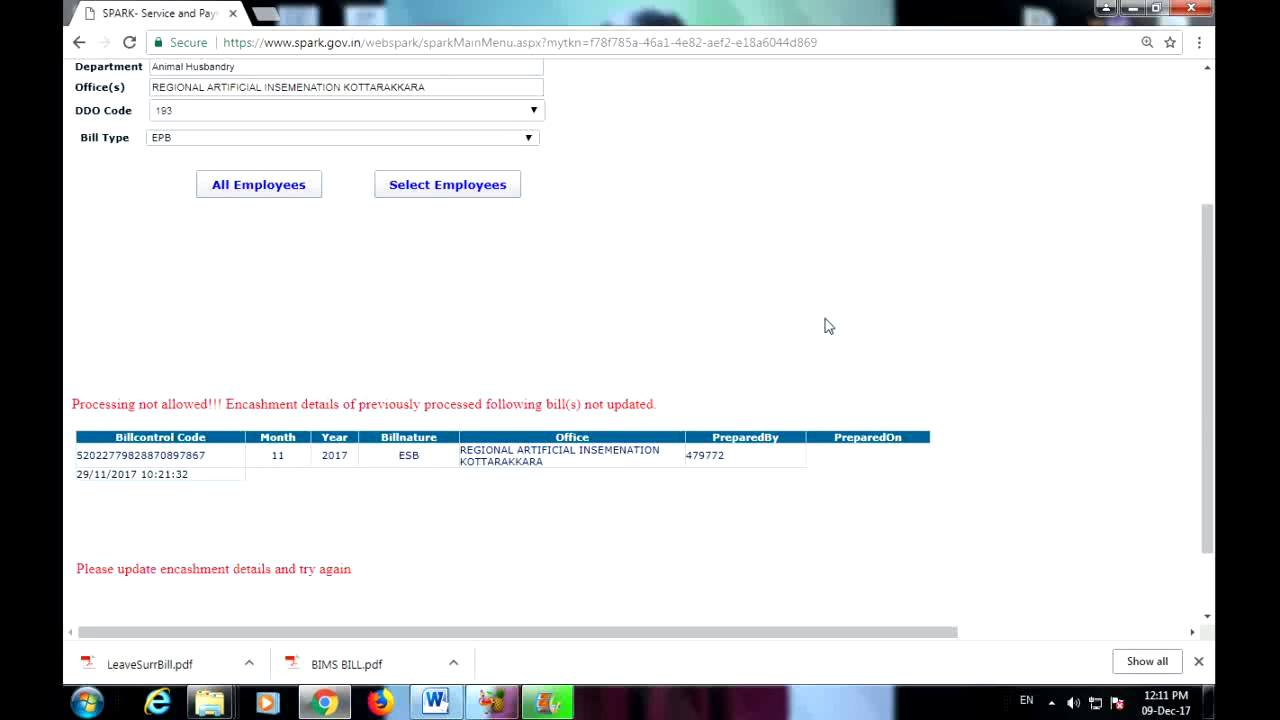
scroll(772, 418, "up", 1)
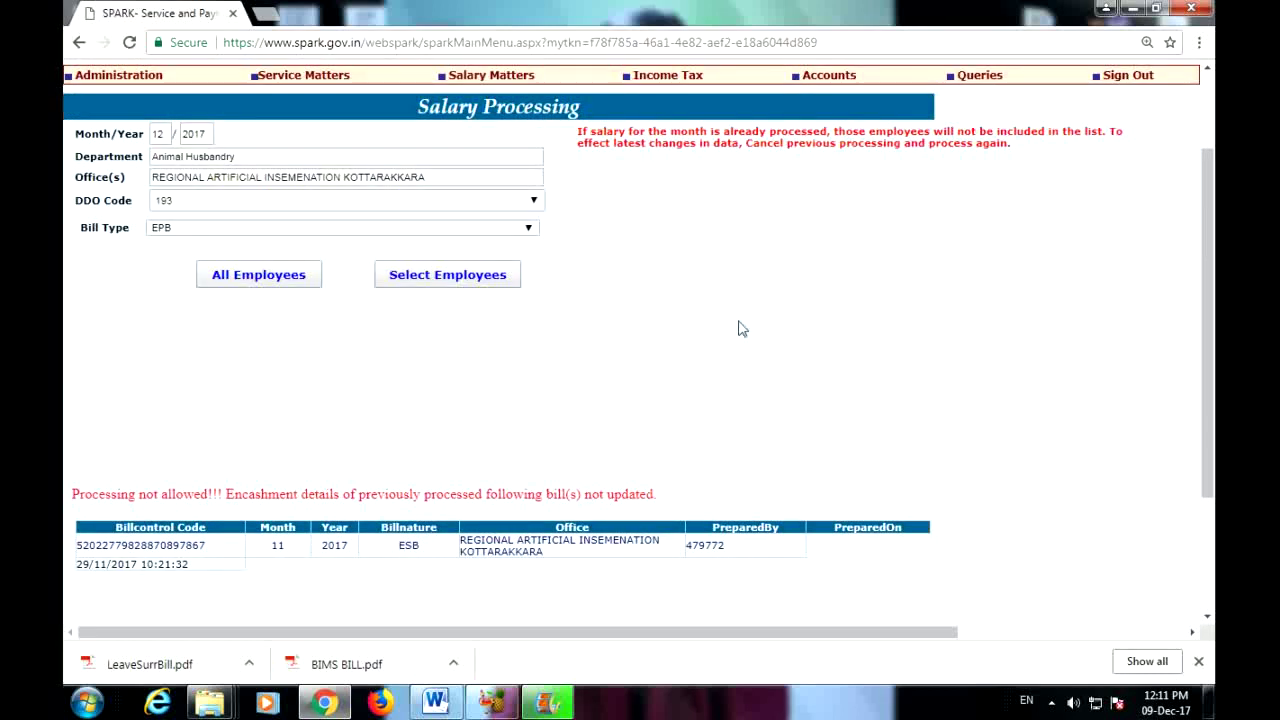
Step: Try the Gazetted bill type and acknowledge its encashment warning
left_click(515, 229)
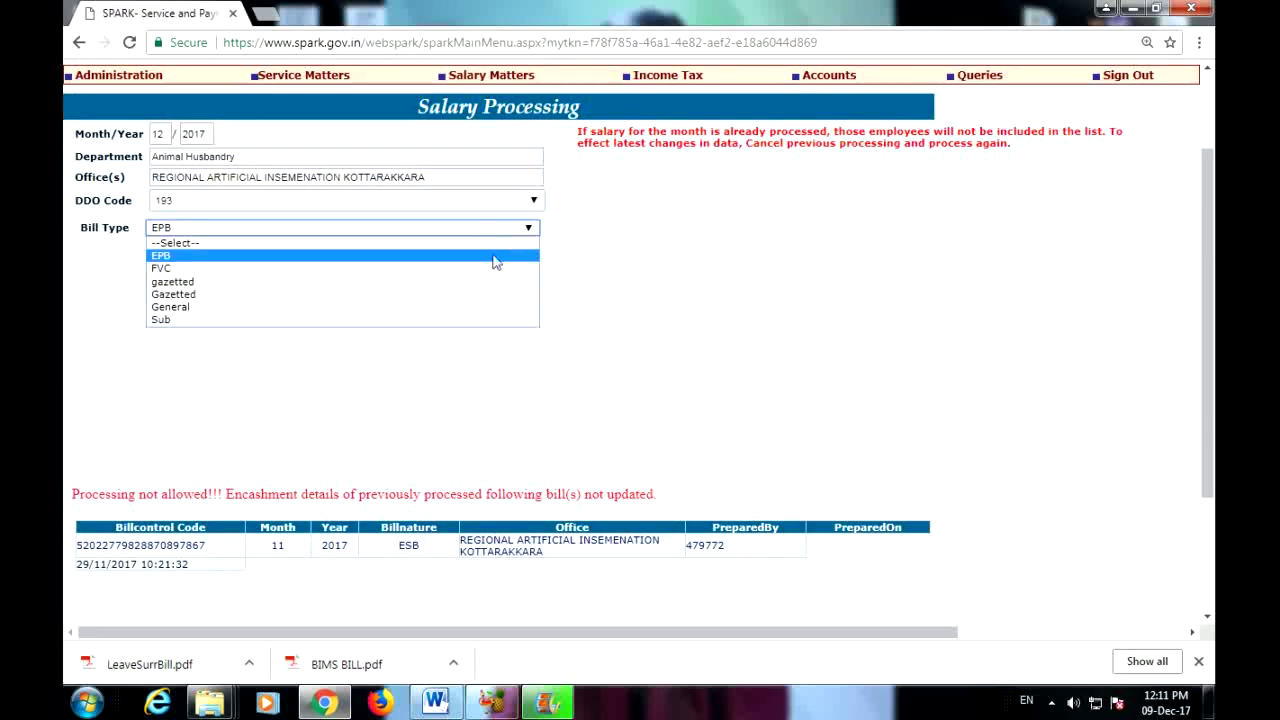
left_click(466, 294)
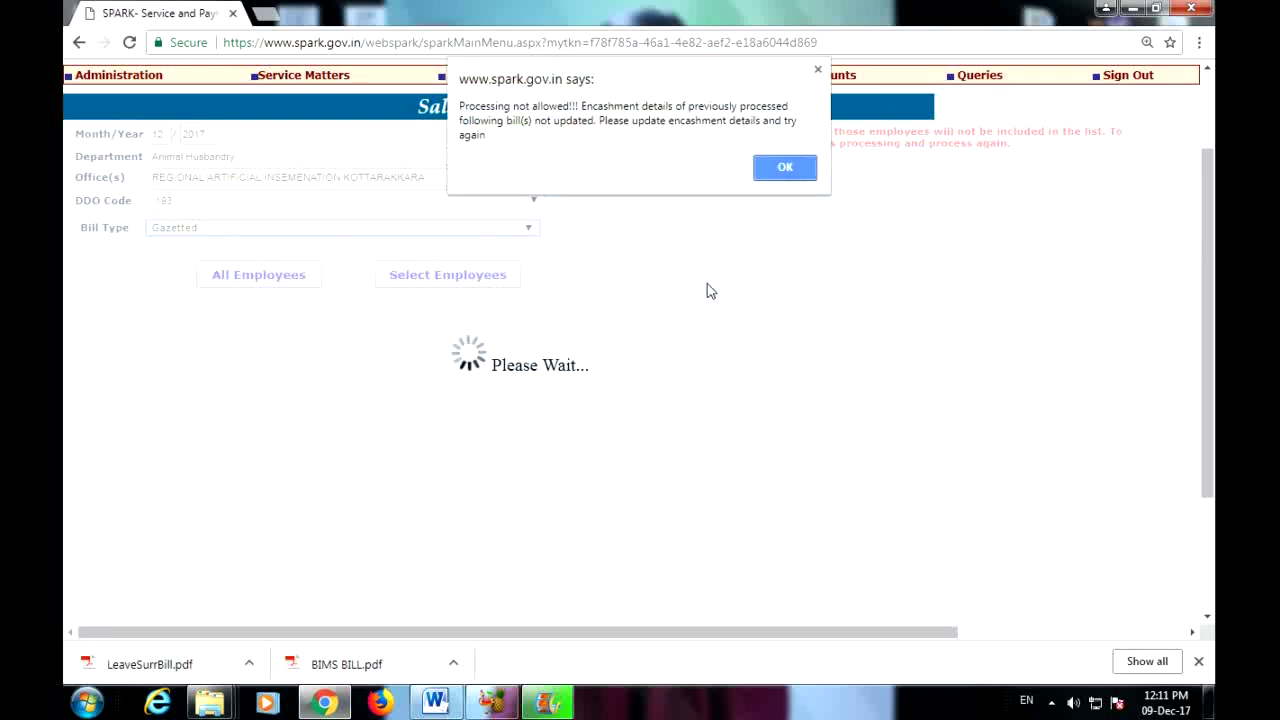
left_click(778, 174)
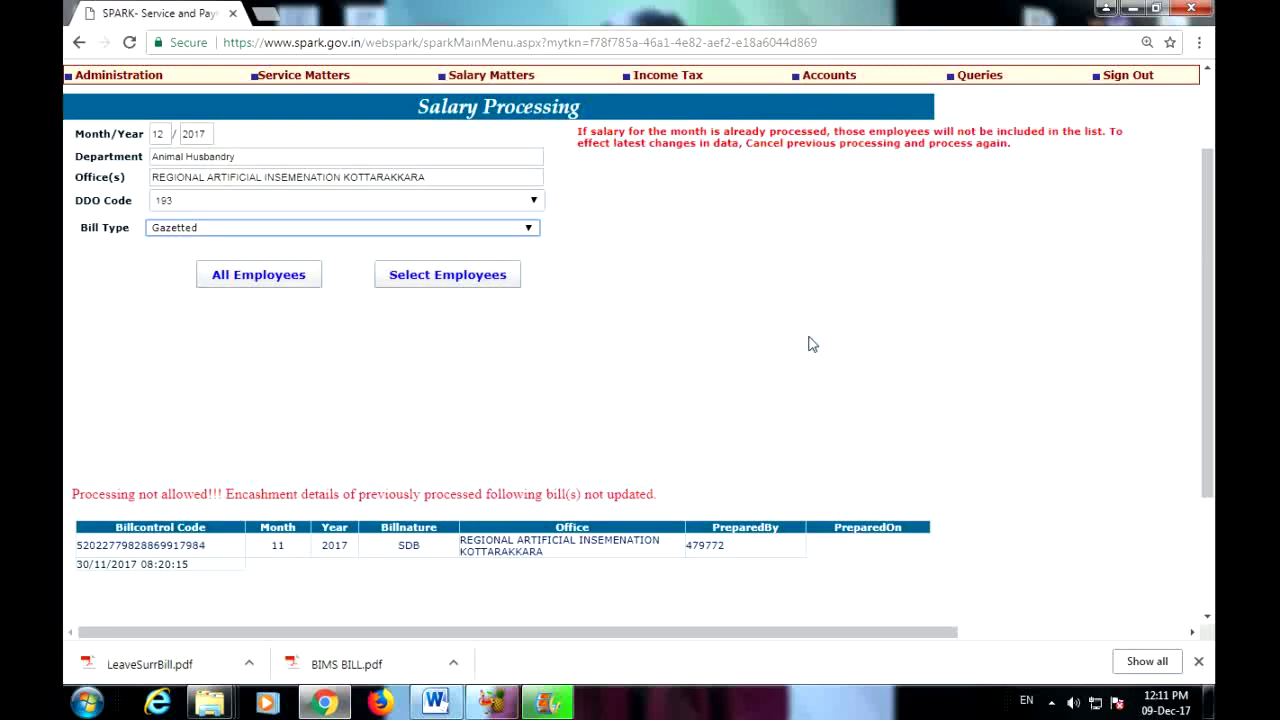
mouse_move(485, 70)
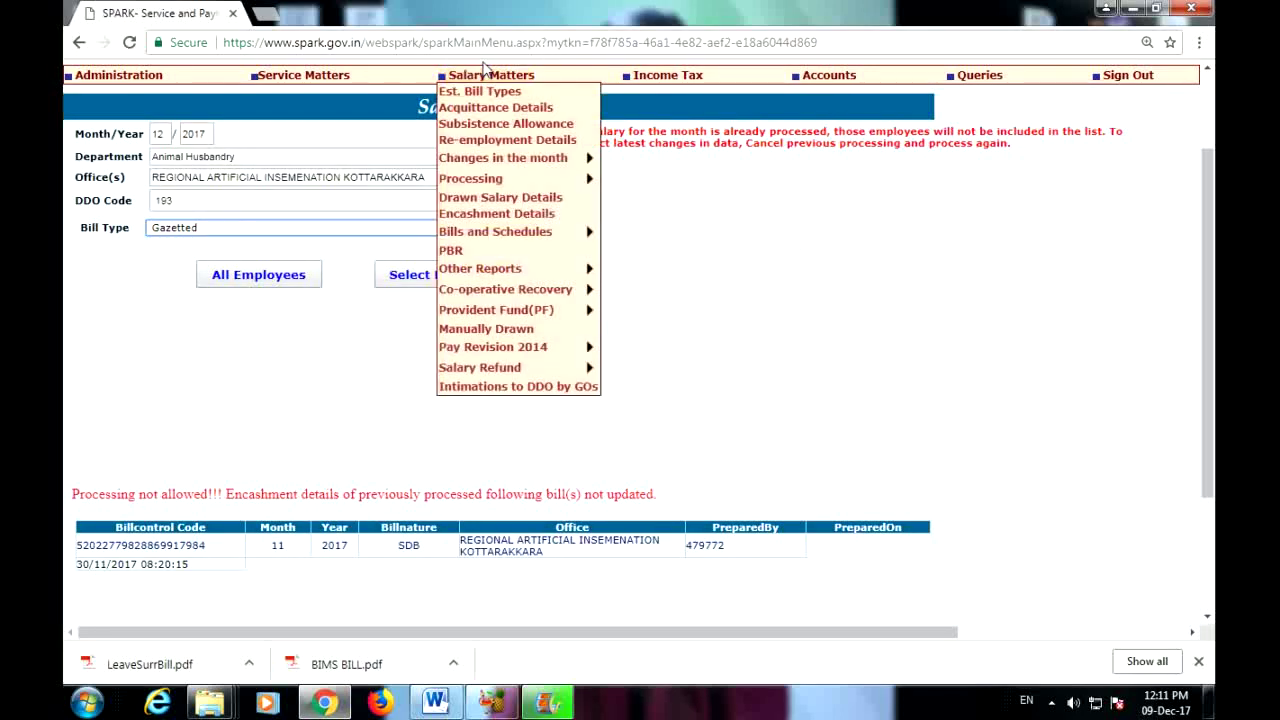
Step: Switch the bill type to General and load the employee list, showing 0 eligible employees
left_click(225, 232)
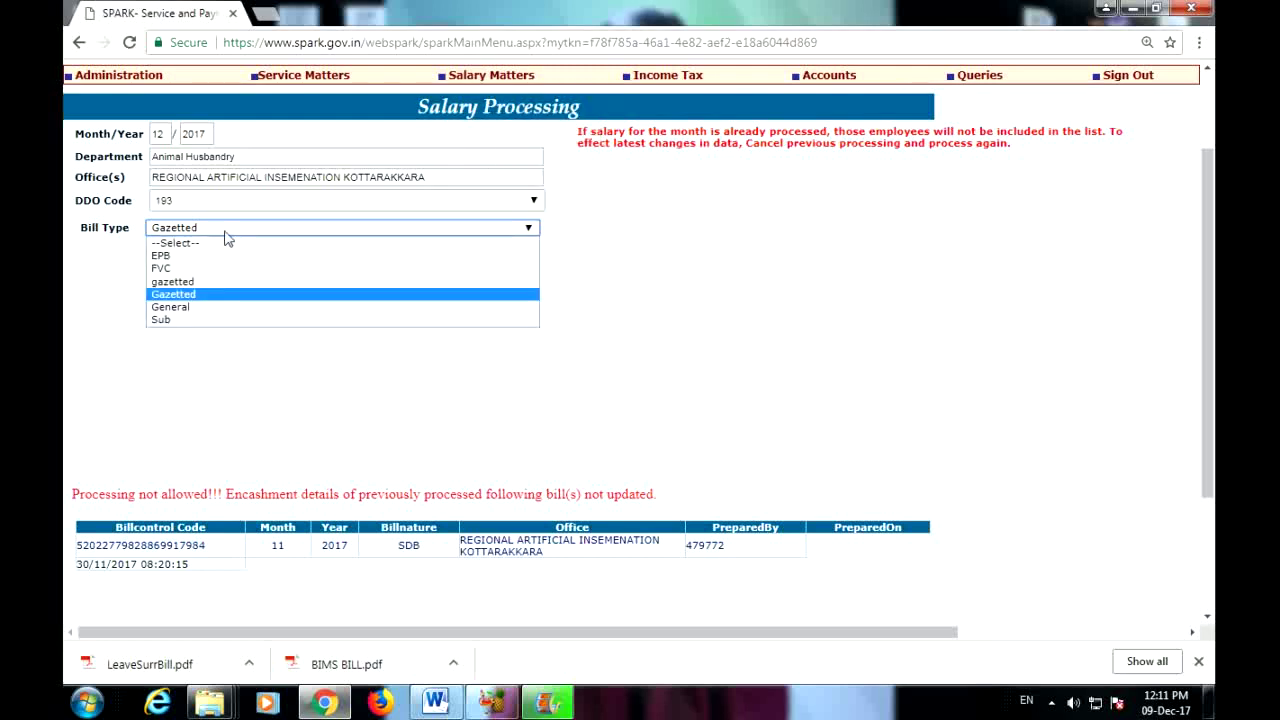
left_click(225, 307)
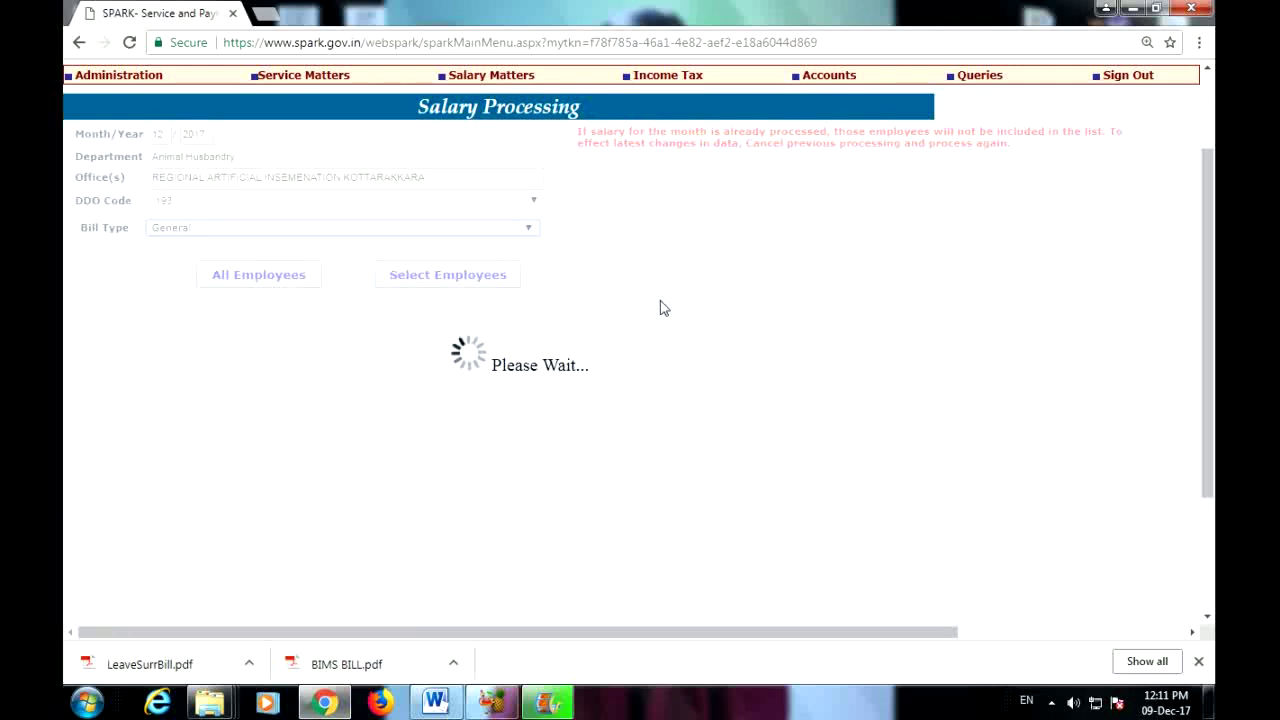
left_click(476, 284)
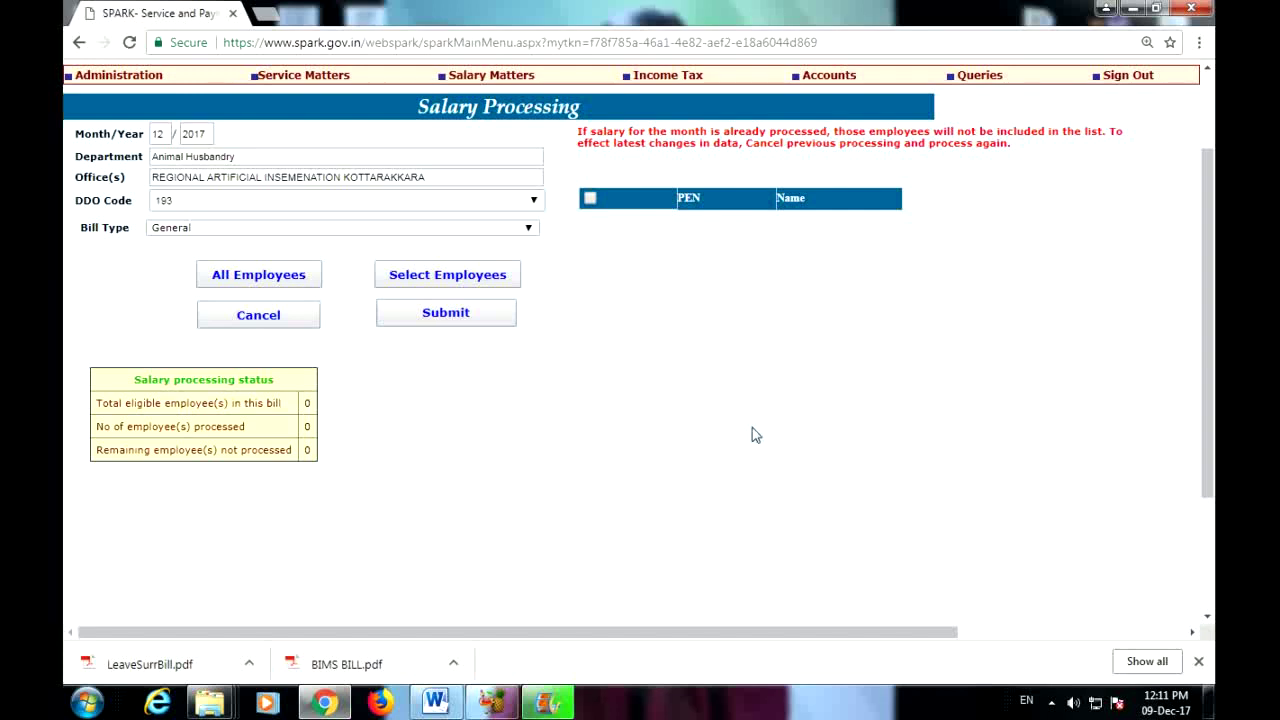
scroll(756, 435, "up", 2)
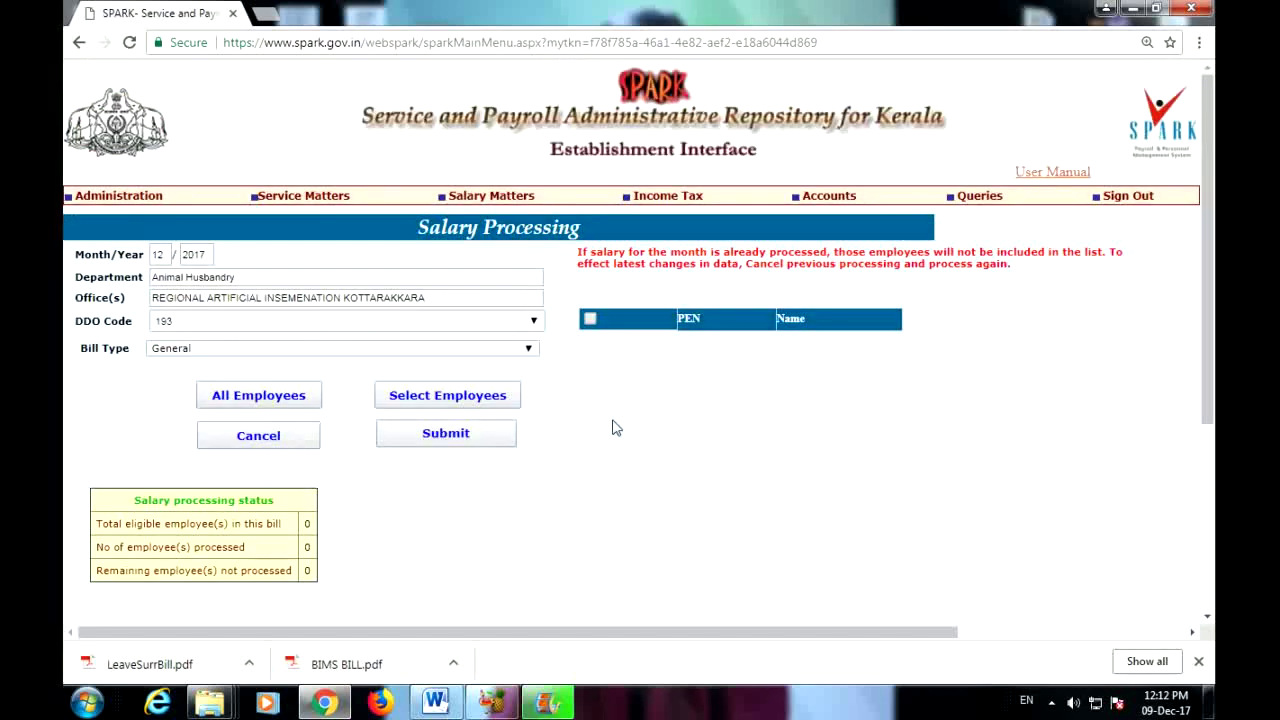
Step: Open PayBill and Schedules for monthly salary
mouse_move(491, 196)
mouse_move(497, 350)
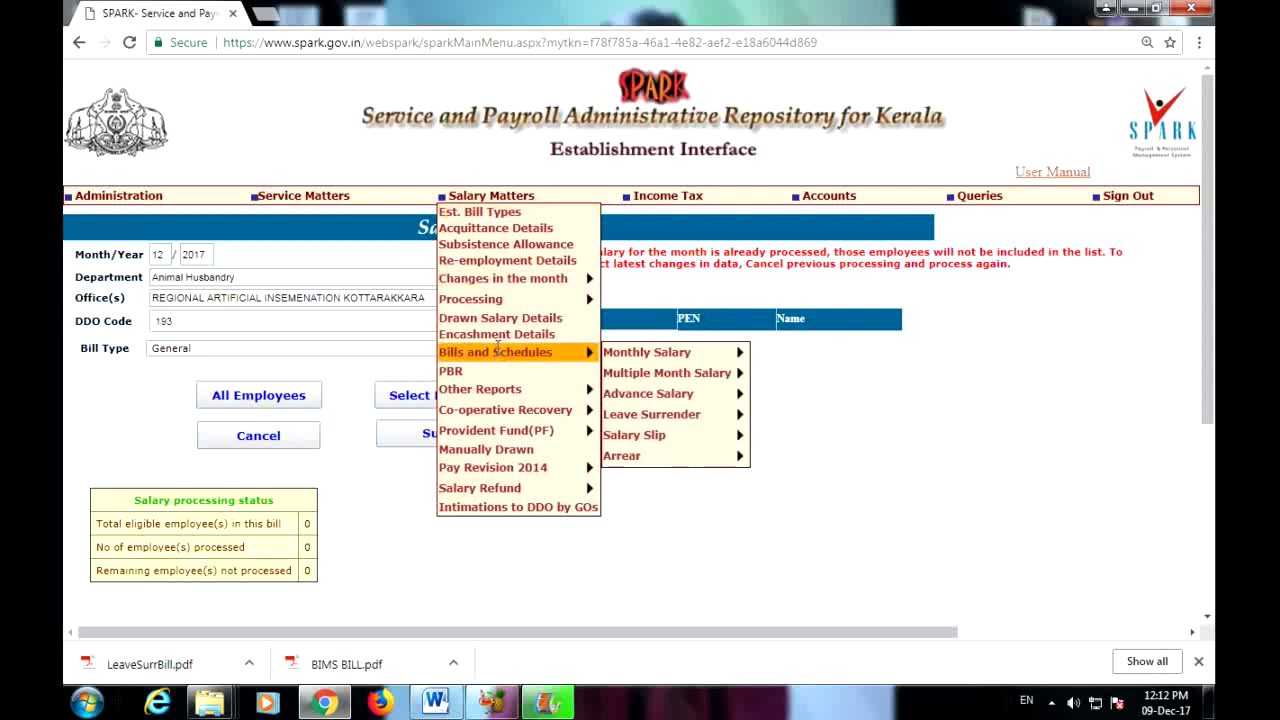
mouse_move(616, 356)
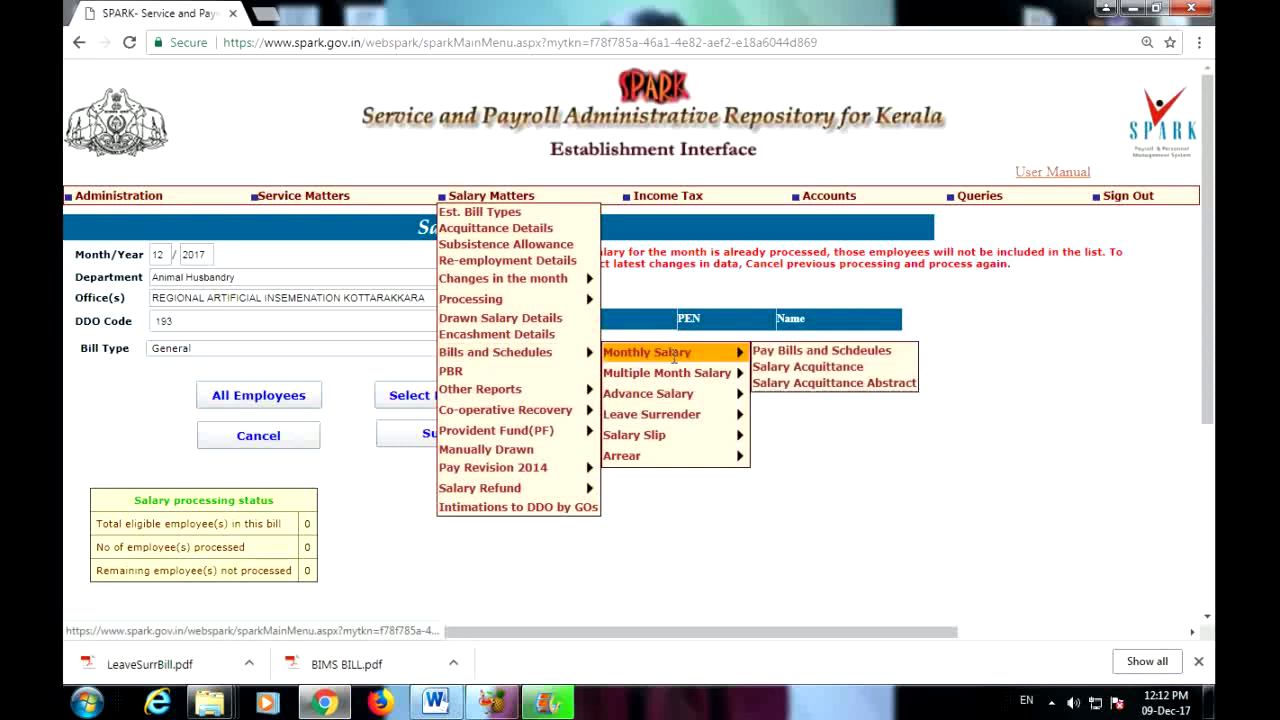
left_click(788, 352)
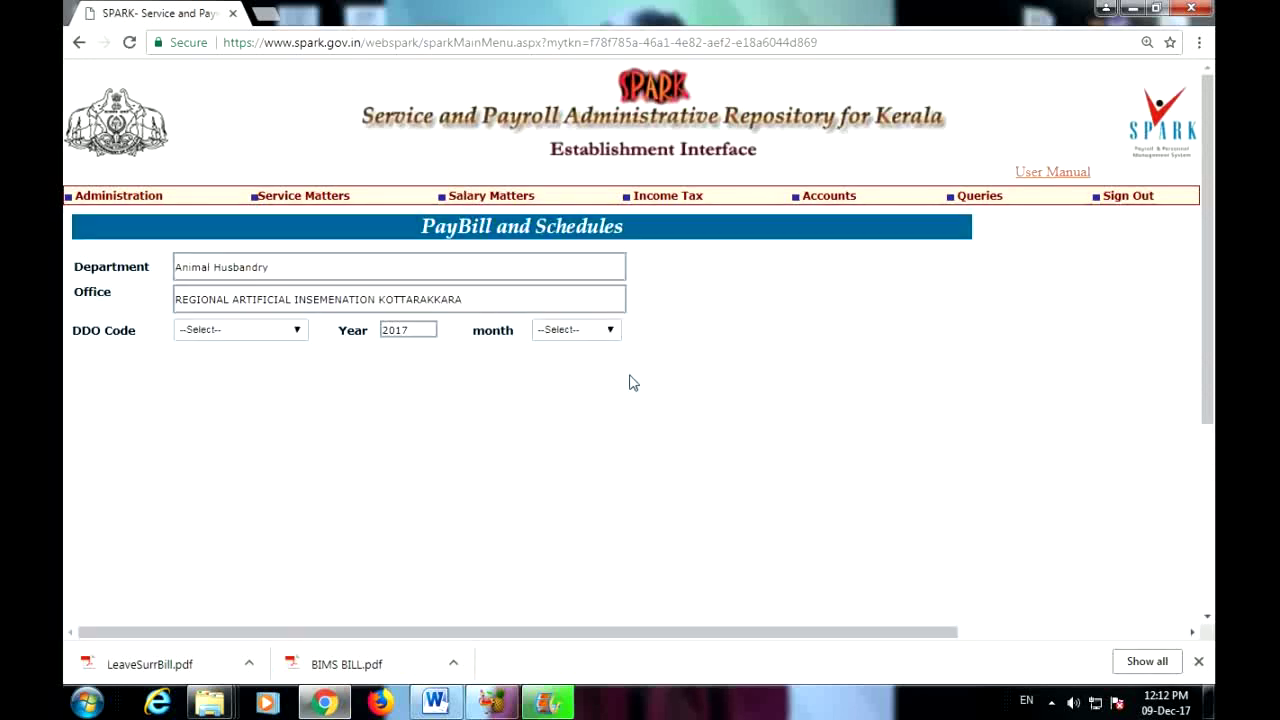
Step: Load November 2017 bills for DDO 193 and show the EPB bill's schedules
left_click(283, 330)
left_click(269, 362)
left_click(555, 336)
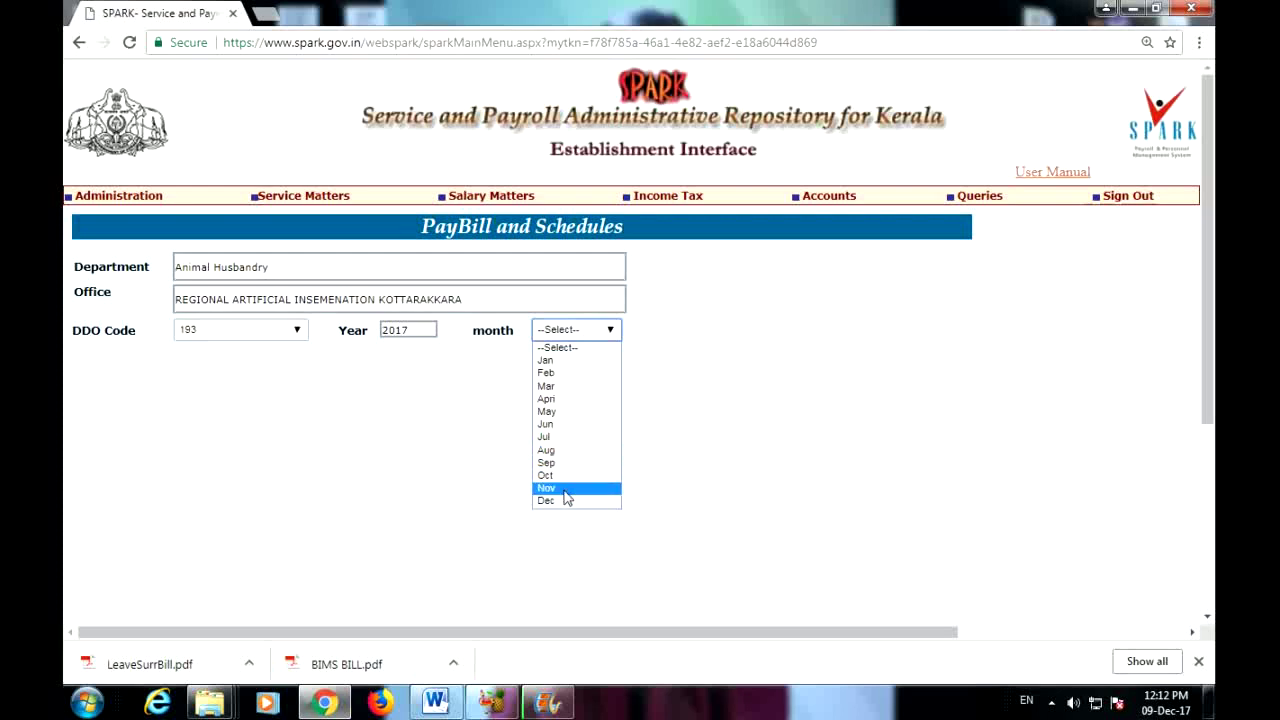
left_click(565, 490)
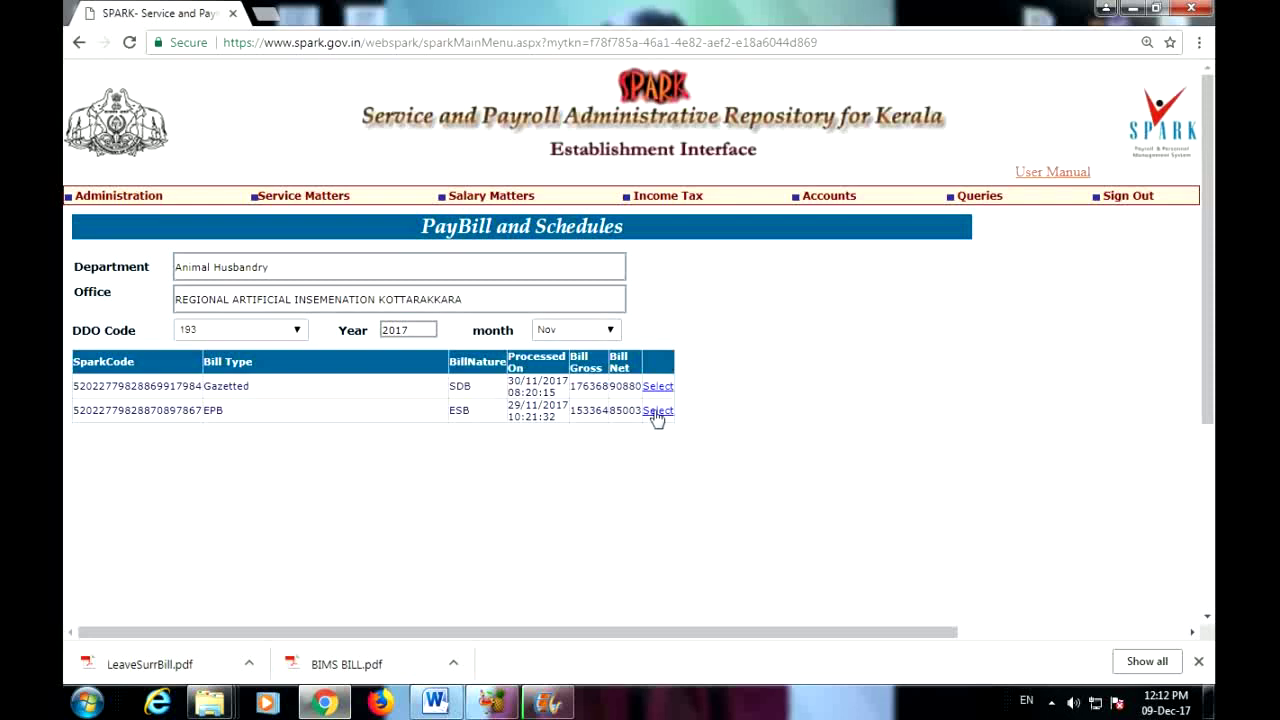
left_click(658, 410)
left_click(711, 138)
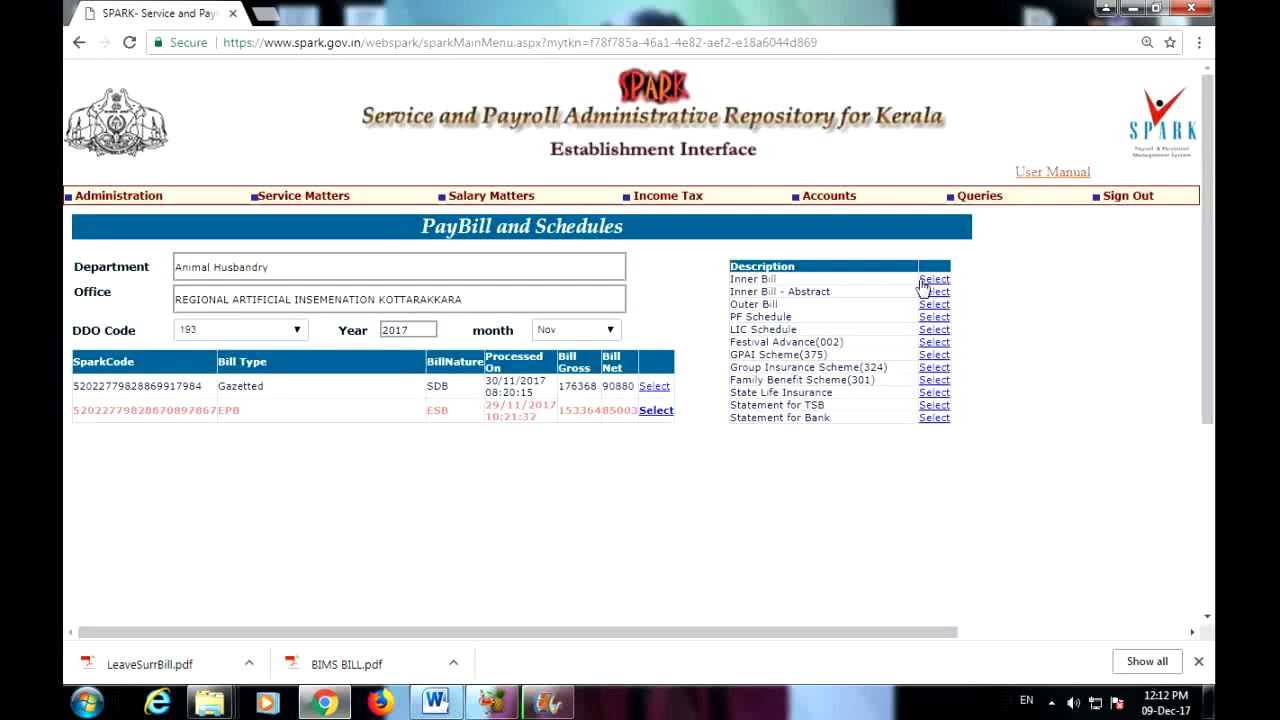
Step: Generate the Inner Bill report for the November 2017 EPB bill and confirm it
left_click(934, 281)
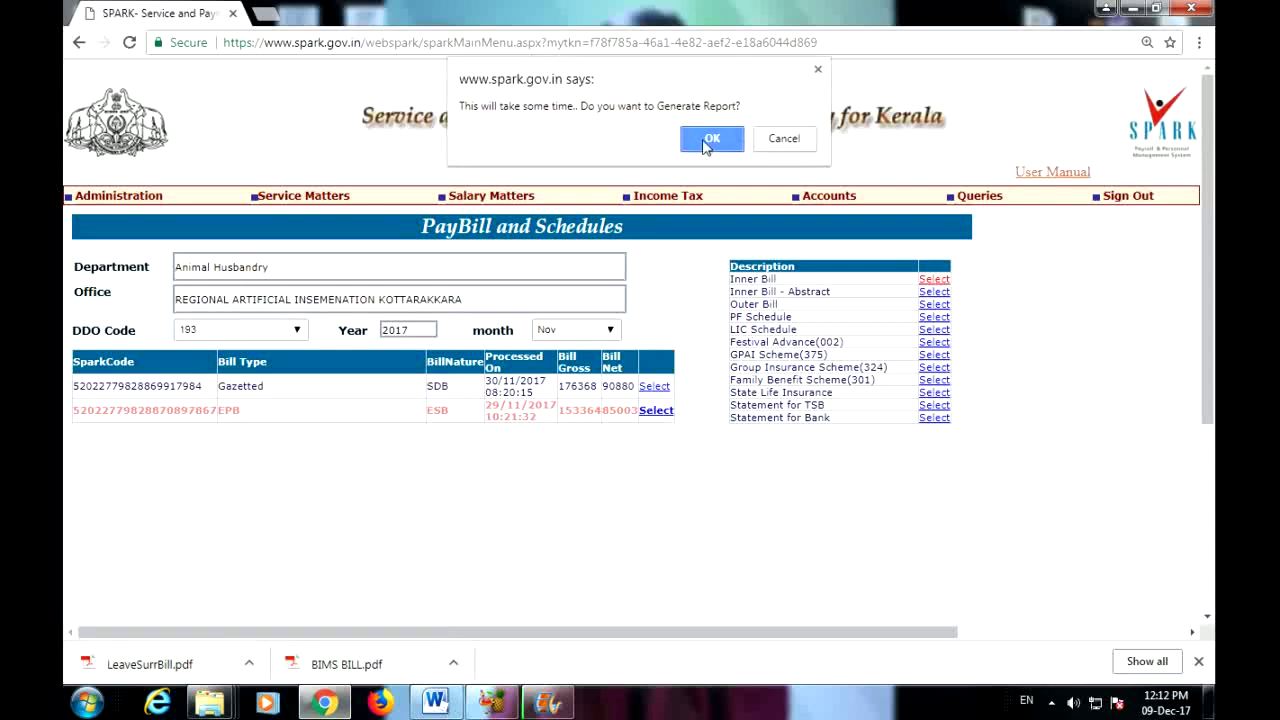
left_click(715, 140)
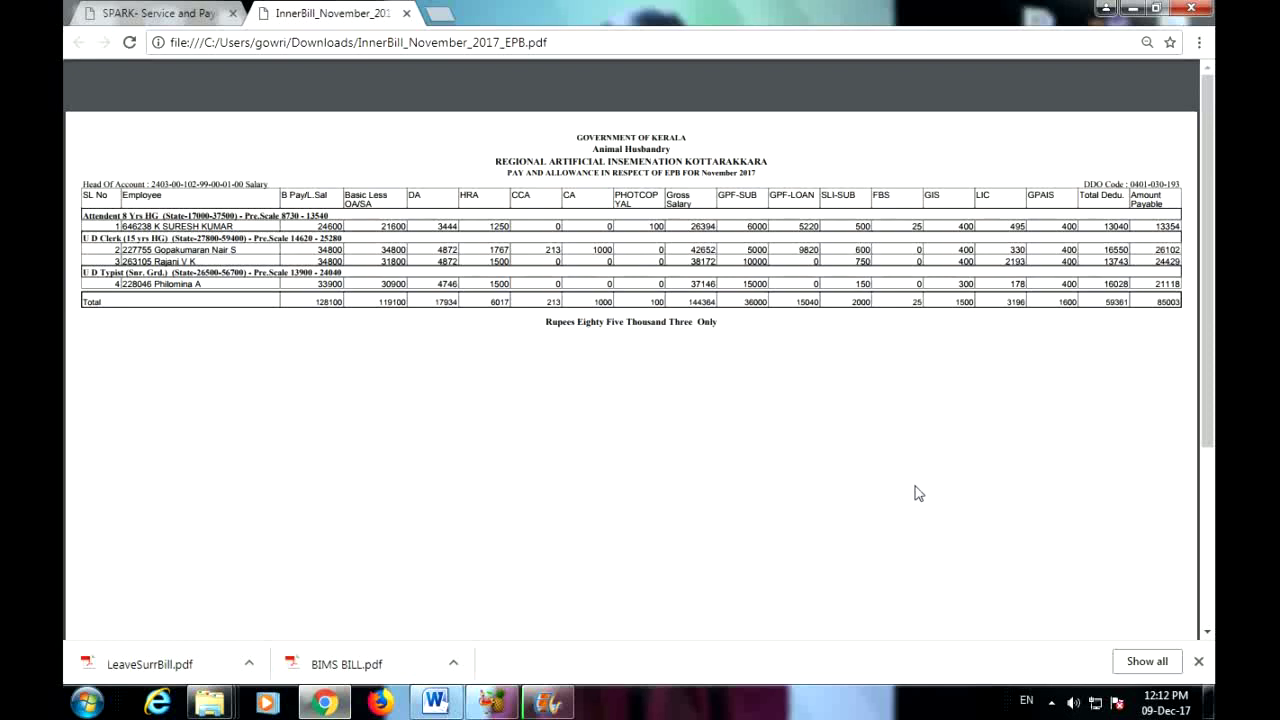
Step: Return to the SPARK tab and reload the PayBill page after report generation
left_click(150, 13)
left_click(569, 410)
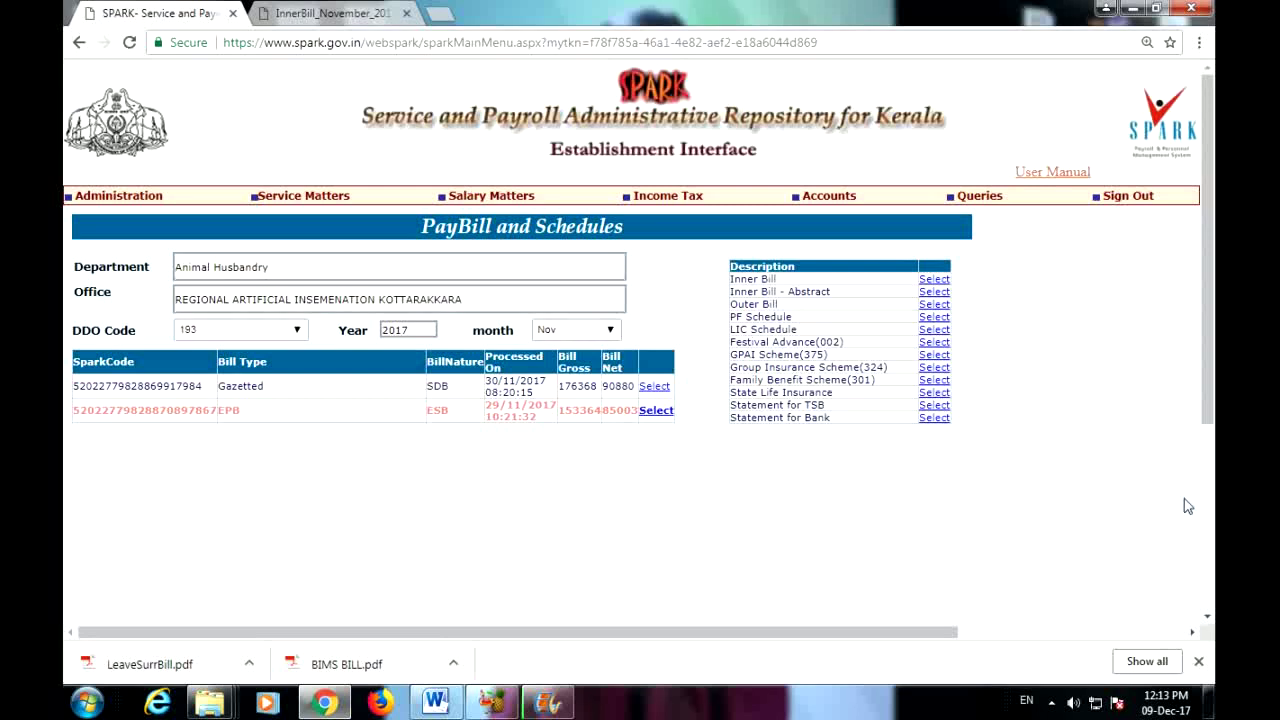
Step: Open Make Bill from Payroll and set the bill nature to salary, arrears and bonus
mouse_move(825, 190)
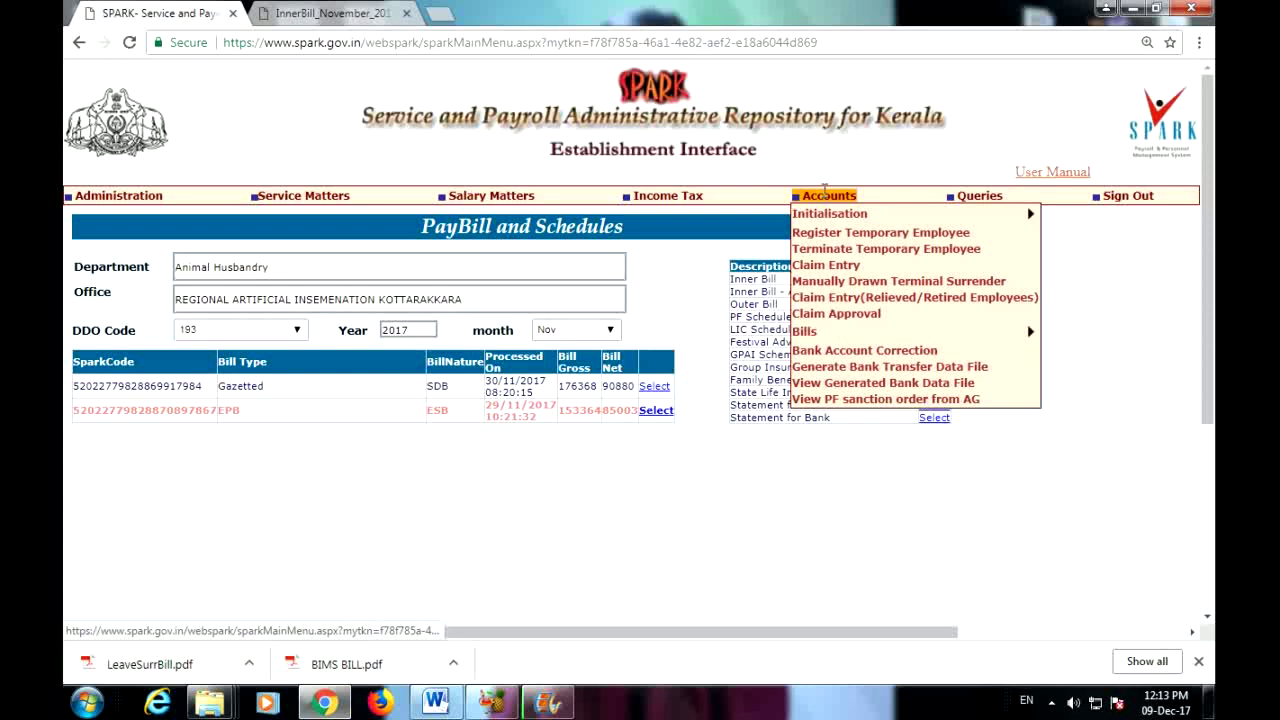
mouse_move(807, 332)
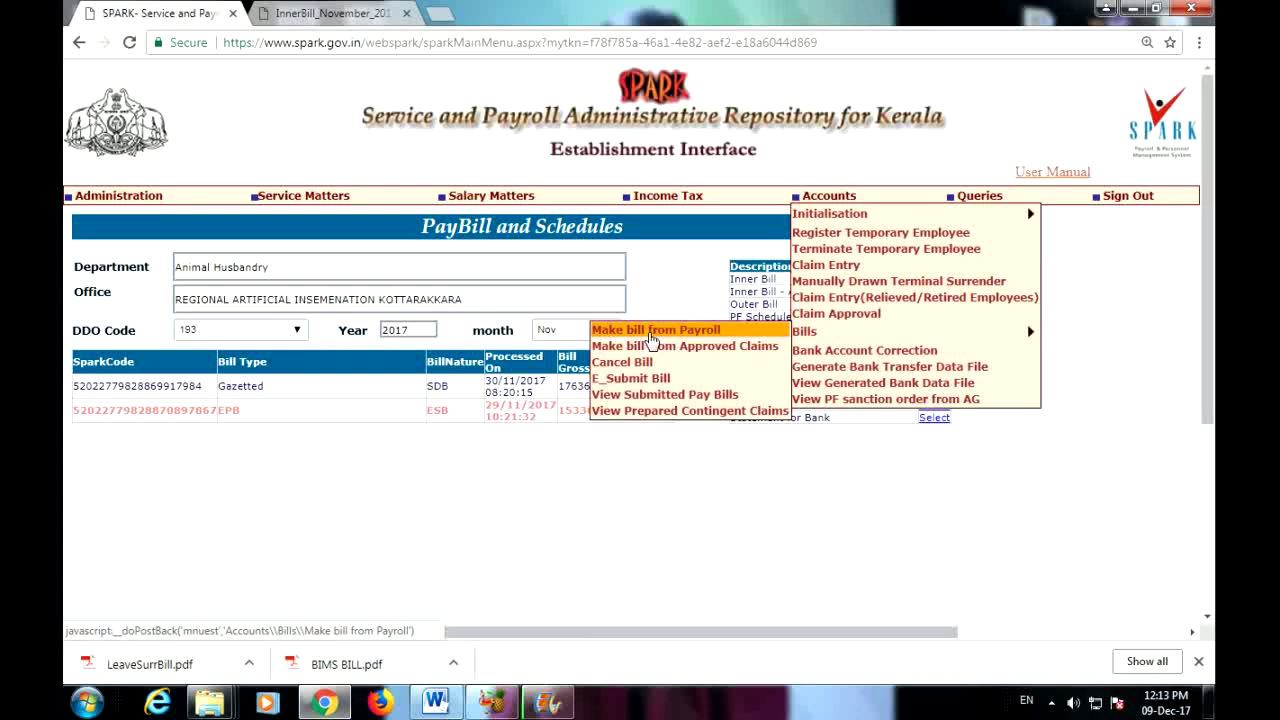
left_click(650, 333)
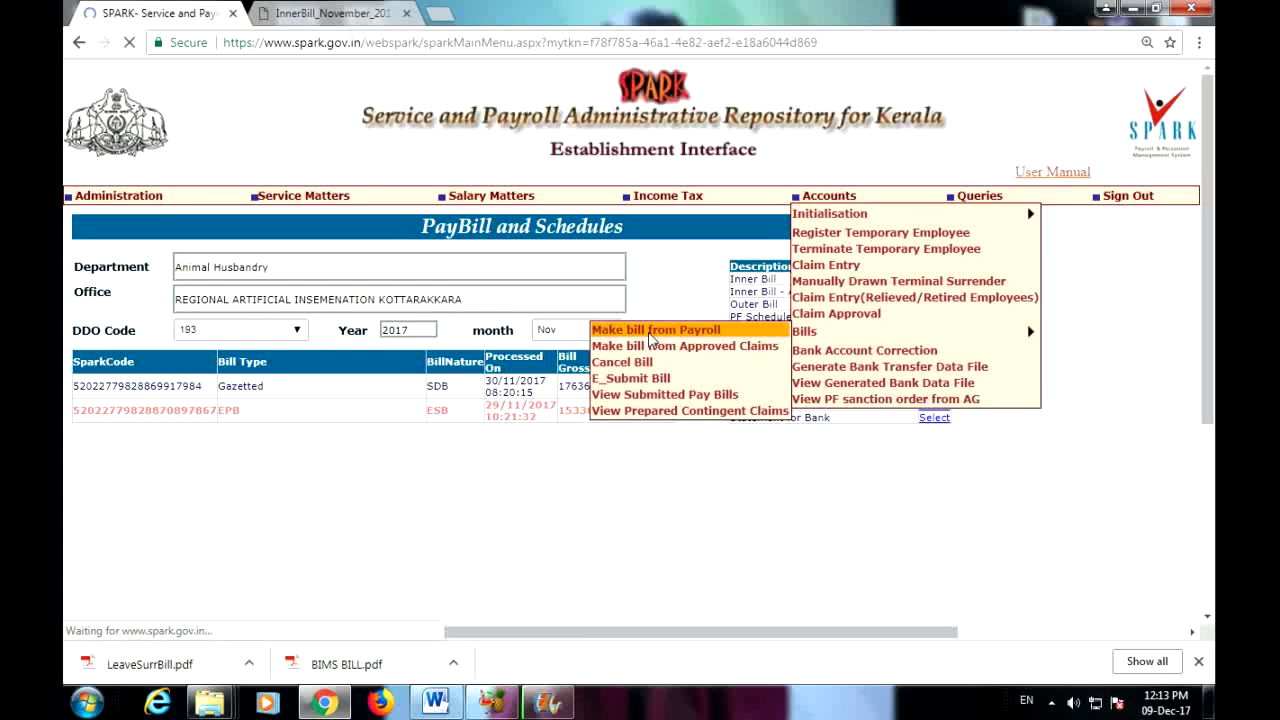
left_click(208, 380)
left_click(208, 387)
left_click(208, 382)
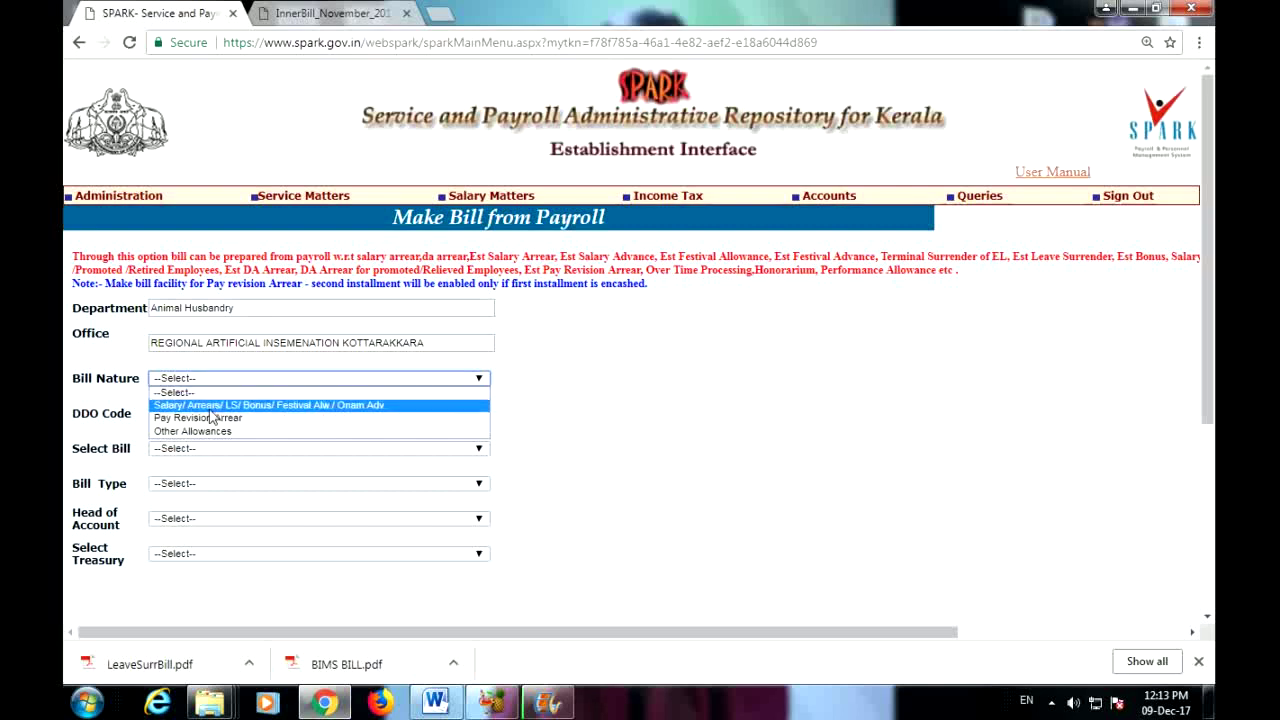
left_click(230, 405)
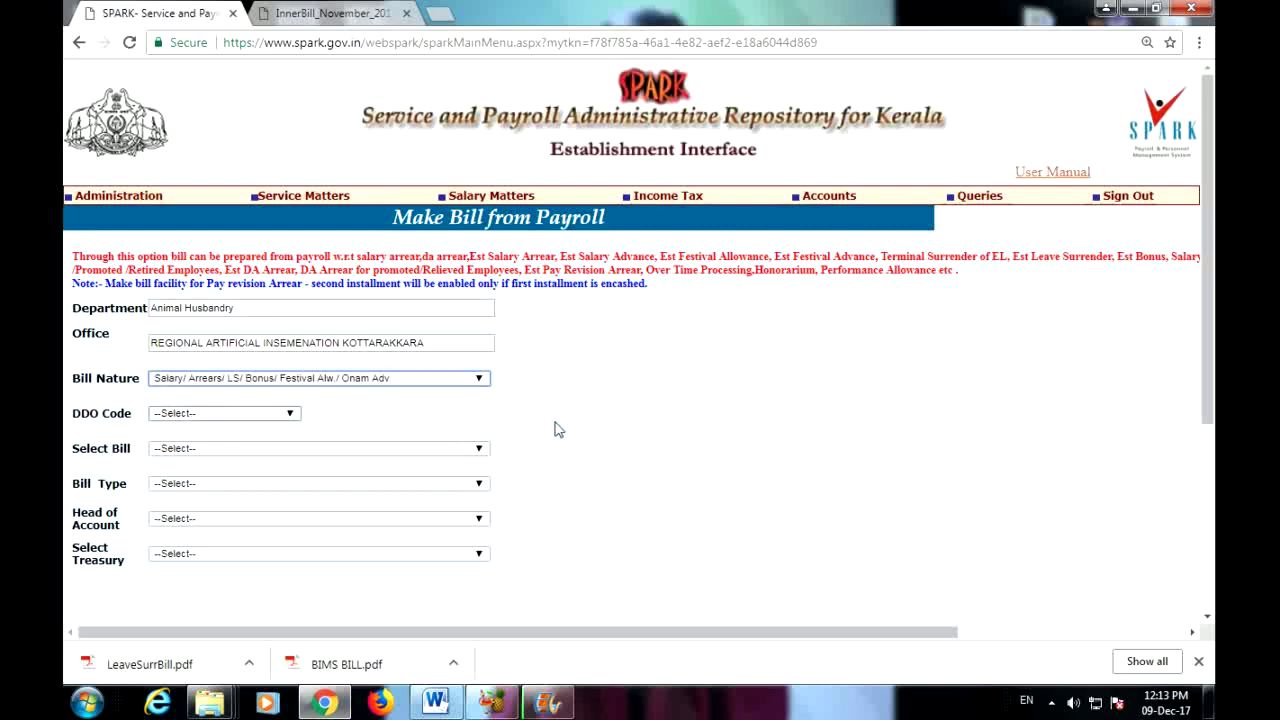
Step: Choose DDO 193 and the August 2015 Est Bonus EPB bill, then open E-Submit Bill
left_click(283, 413)
left_click(191, 442)
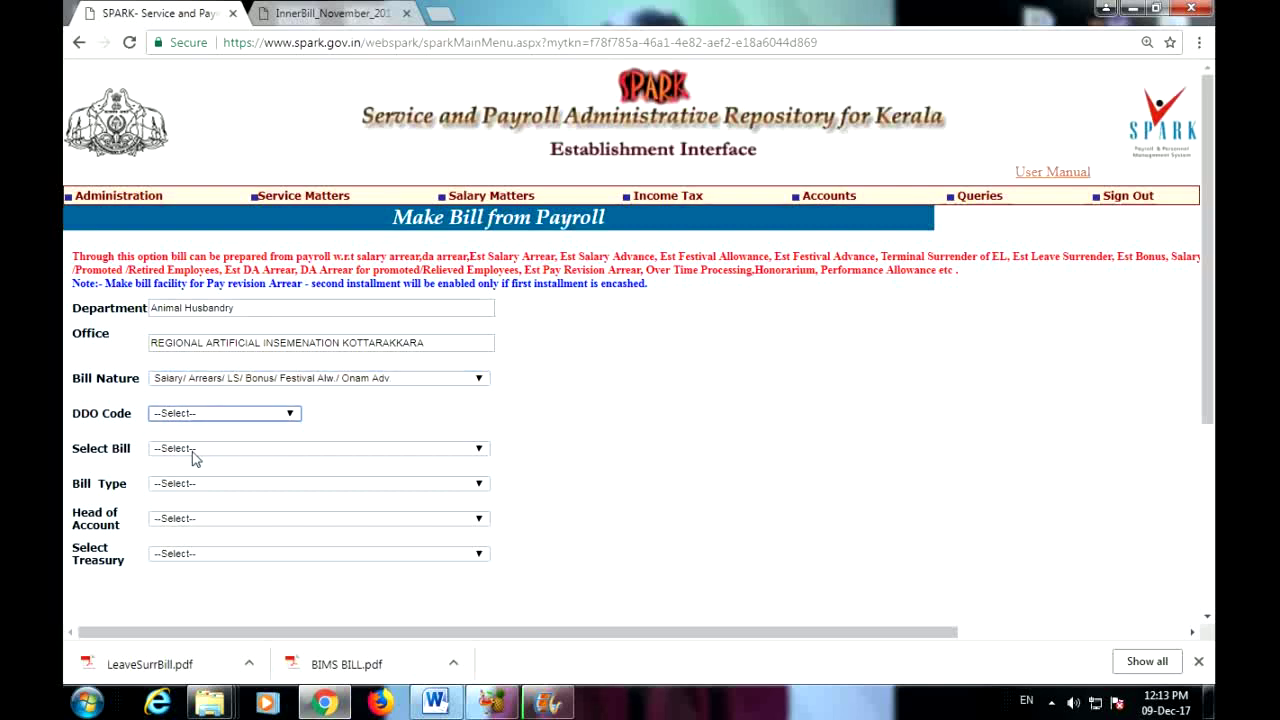
left_click(228, 452)
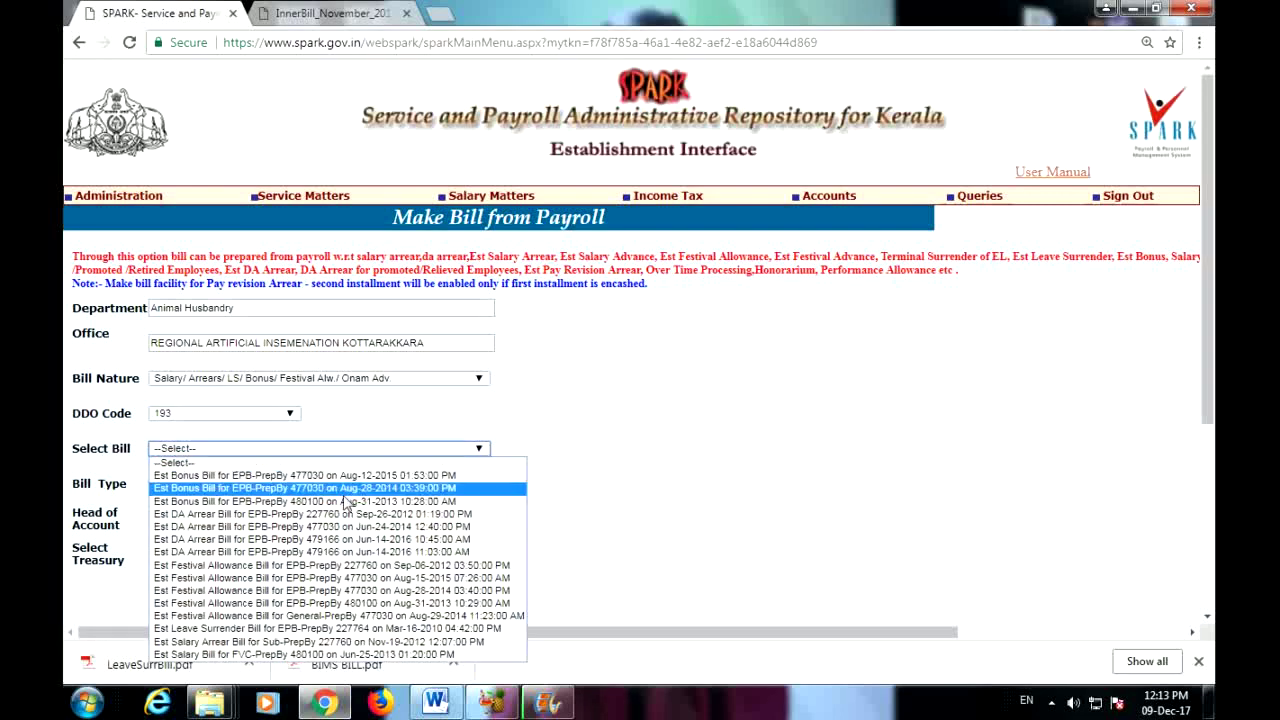
left_click(300, 463)
left_click(315, 449)
left_click(330, 486)
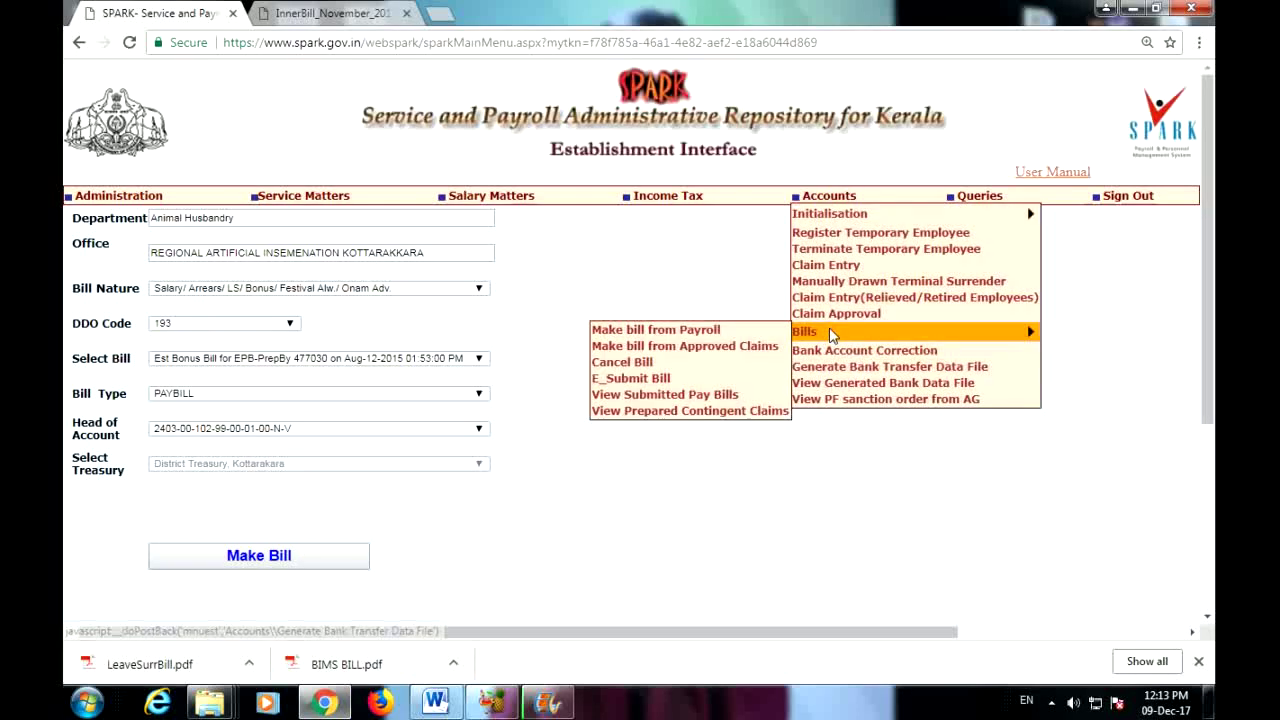
left_click(645, 379)
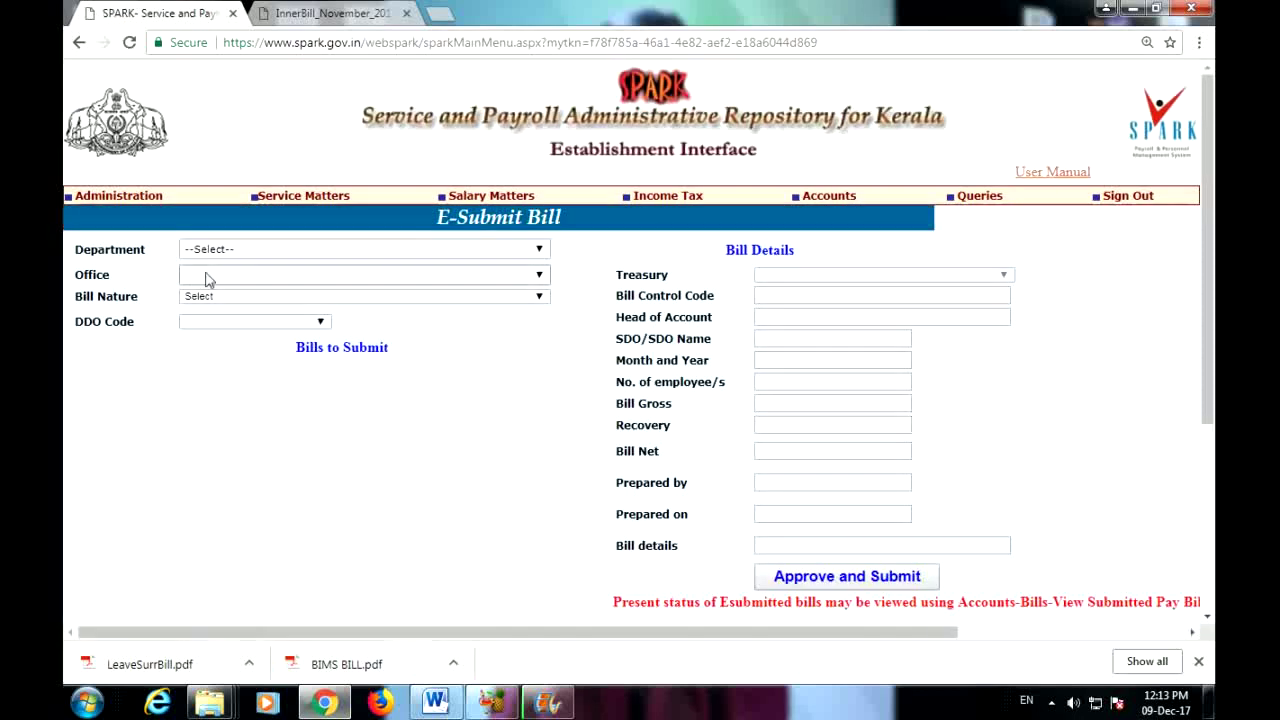
Step: Select Animal Husbandry, the Kottarakkara insemination office, salary/arrears/bonus bill nature and DDO 193
left_click(258, 250)
left_click(239, 282)
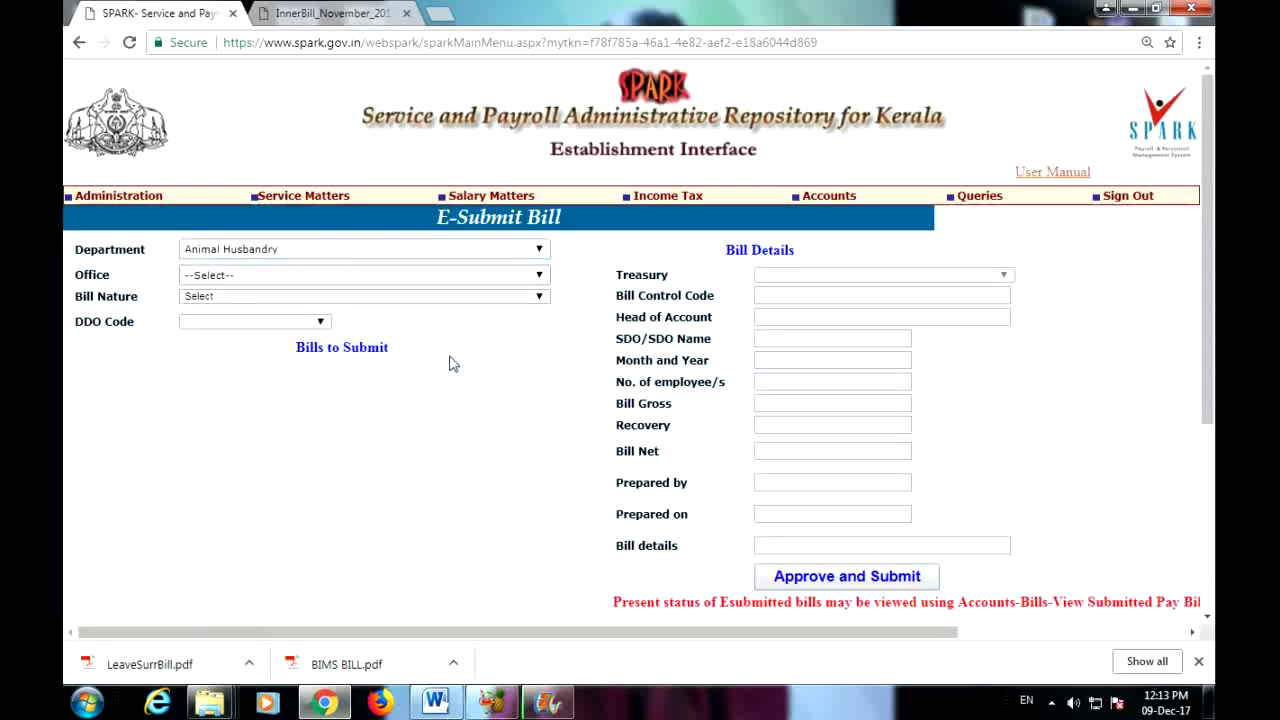
left_click(370, 278)
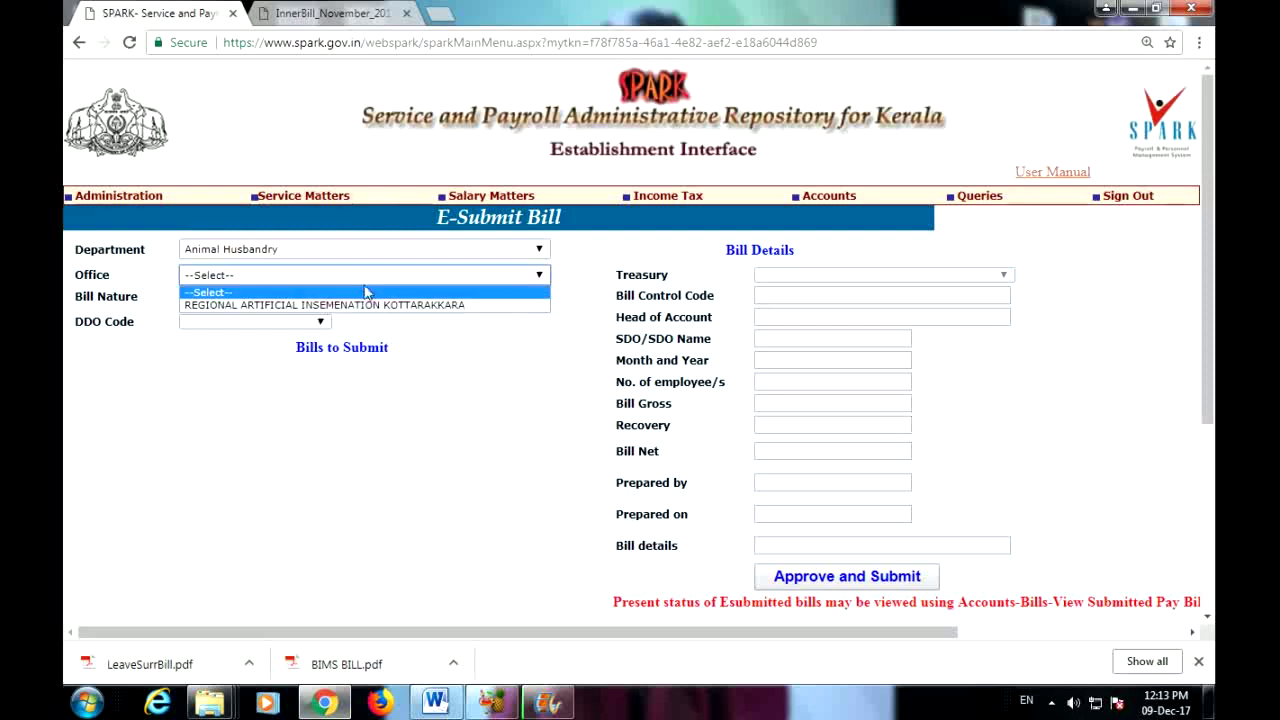
left_click(352, 306)
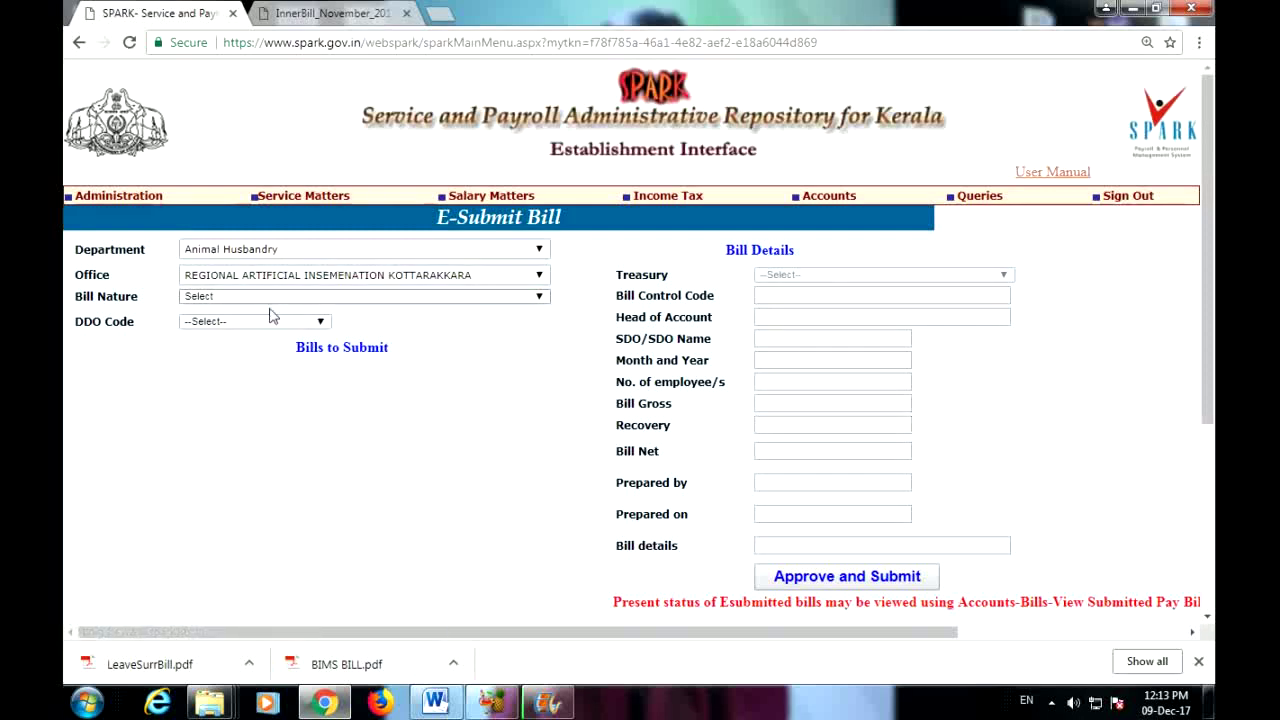
left_click(267, 298)
left_click(263, 326)
left_click(245, 322)
left_click(238, 349)
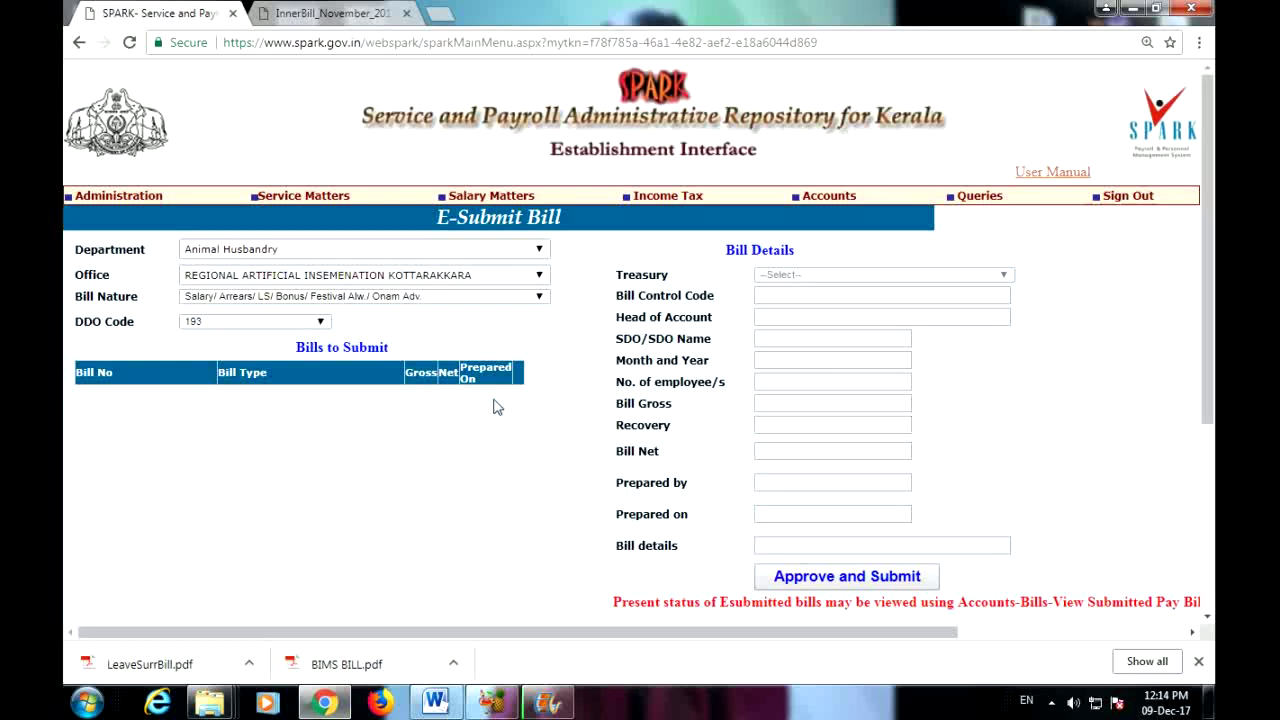
Step: Refresh the 12/2017 e-submission status list, showing three bills submitted successfully
scroll(839, 575, "down", 1)
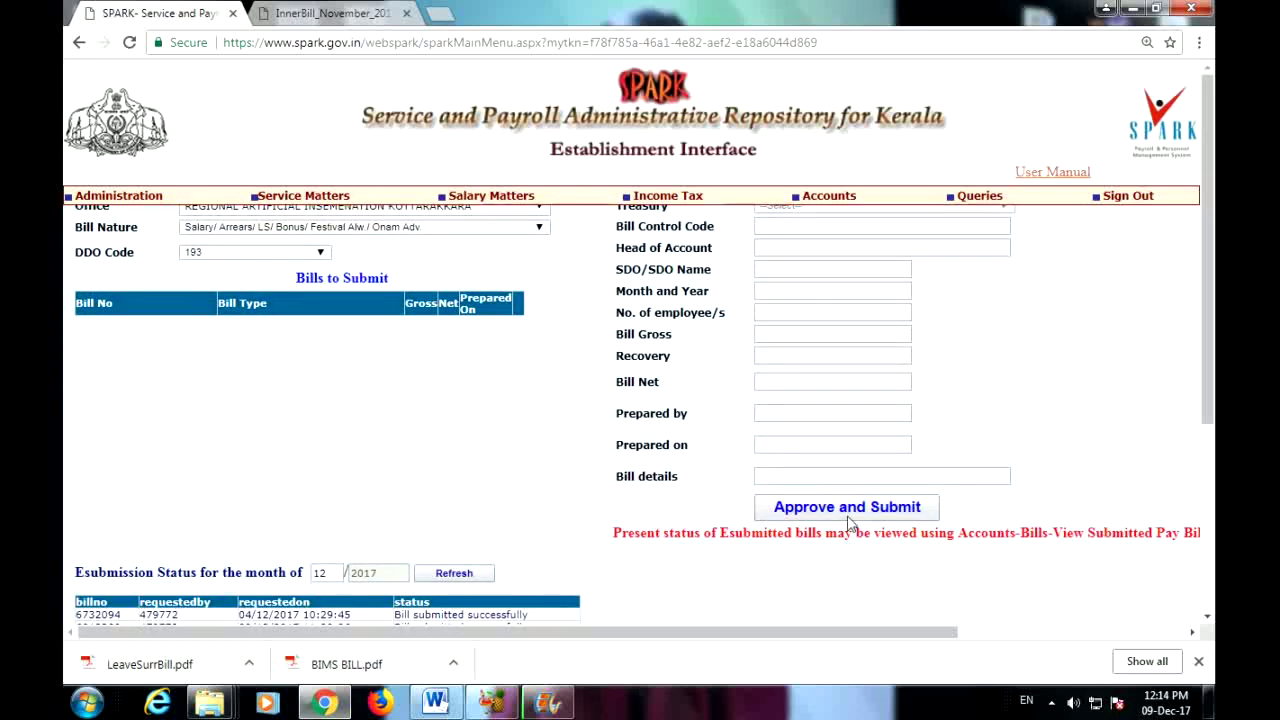
scroll(845, 523, "down", 3)
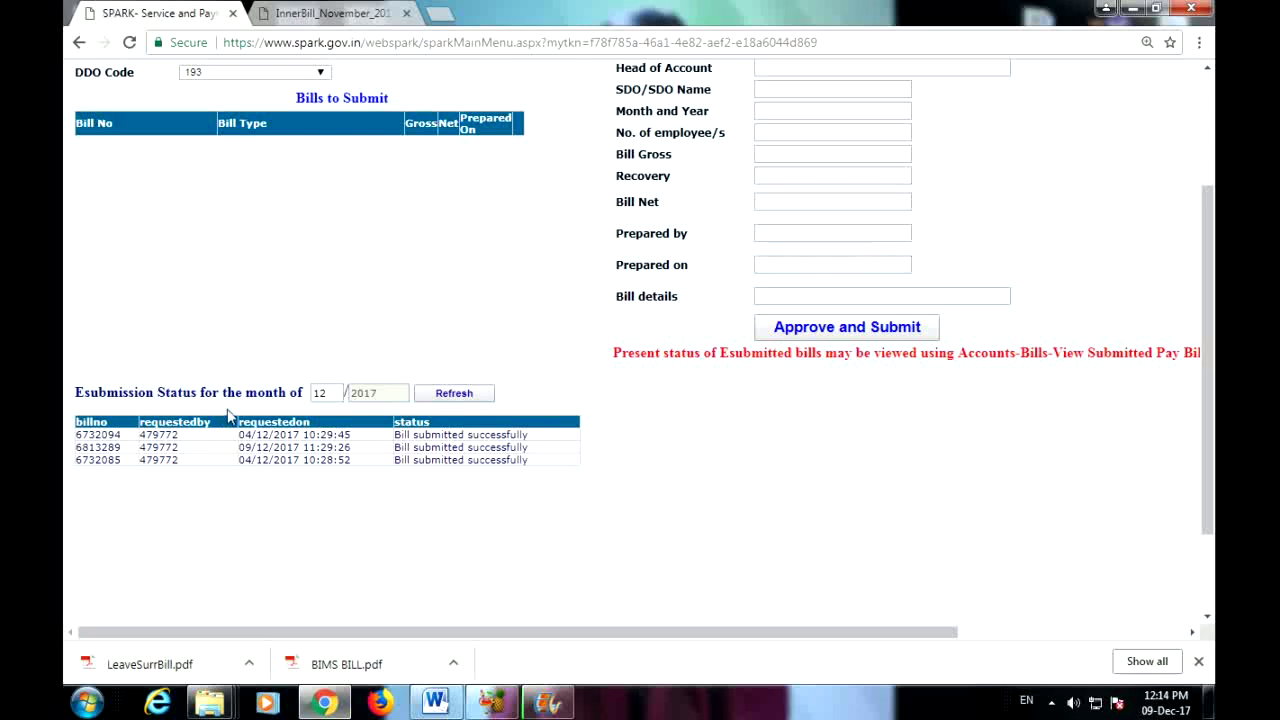
left_click(437, 399)
scroll(917, 509, "up", 3)
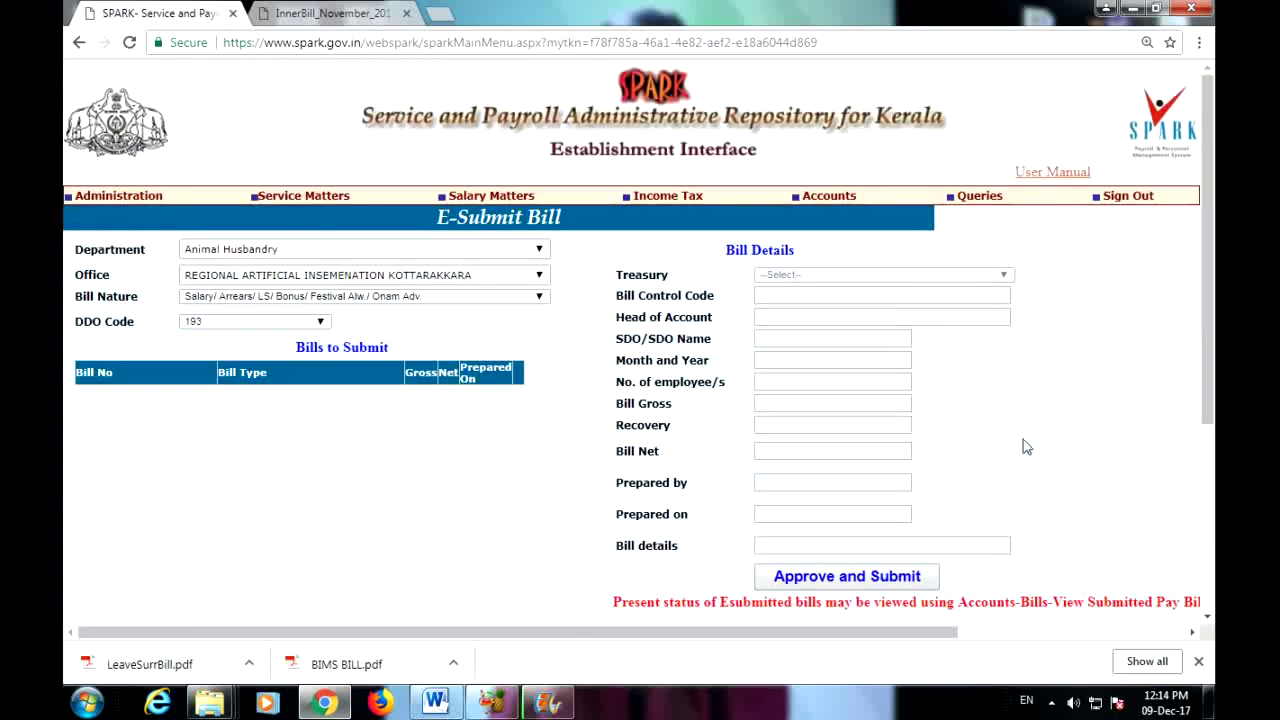
mouse_move(826, 196)
mouse_move(816, 334)
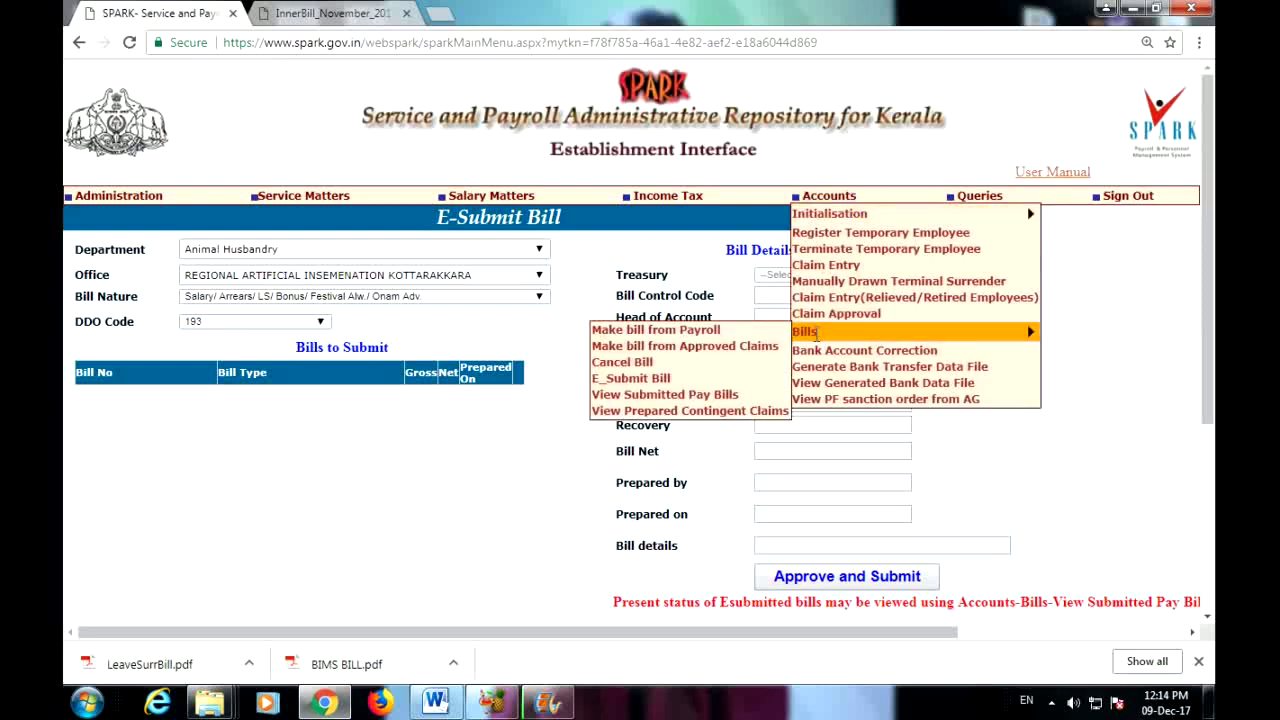